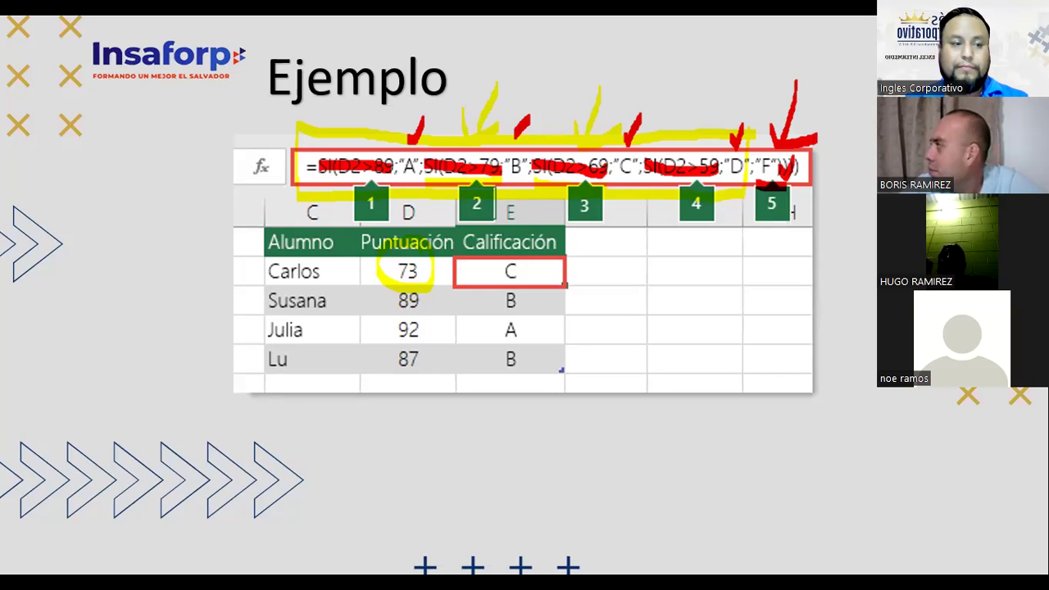
Step: Switch to the Función si anidada workbook in Excel and examine the Puntuación scores and the grade ranges in Tabla de Calificacion A
key("alt+Tab")
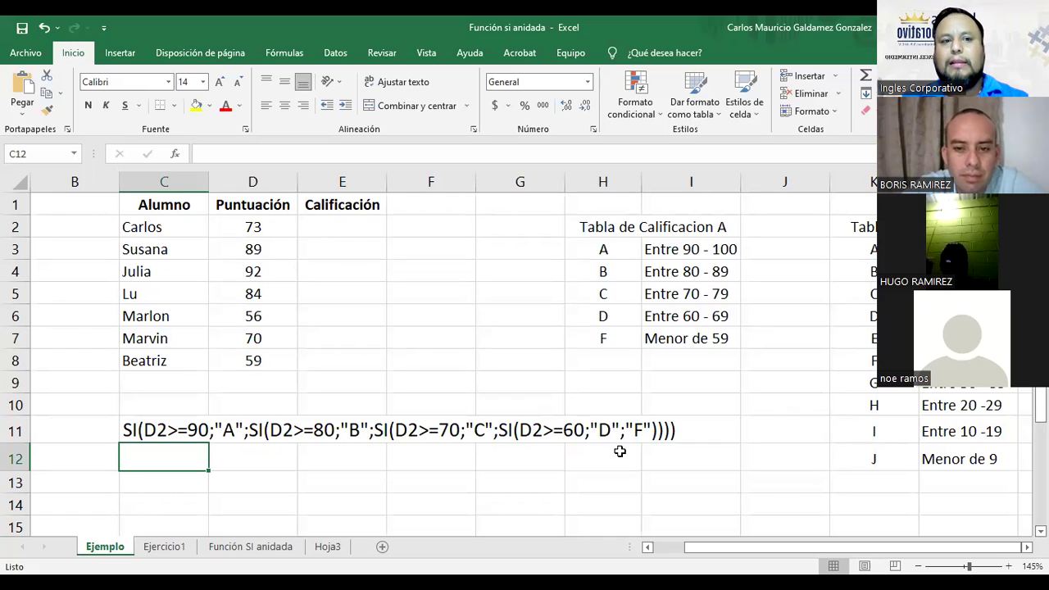
left_click(312, 231)
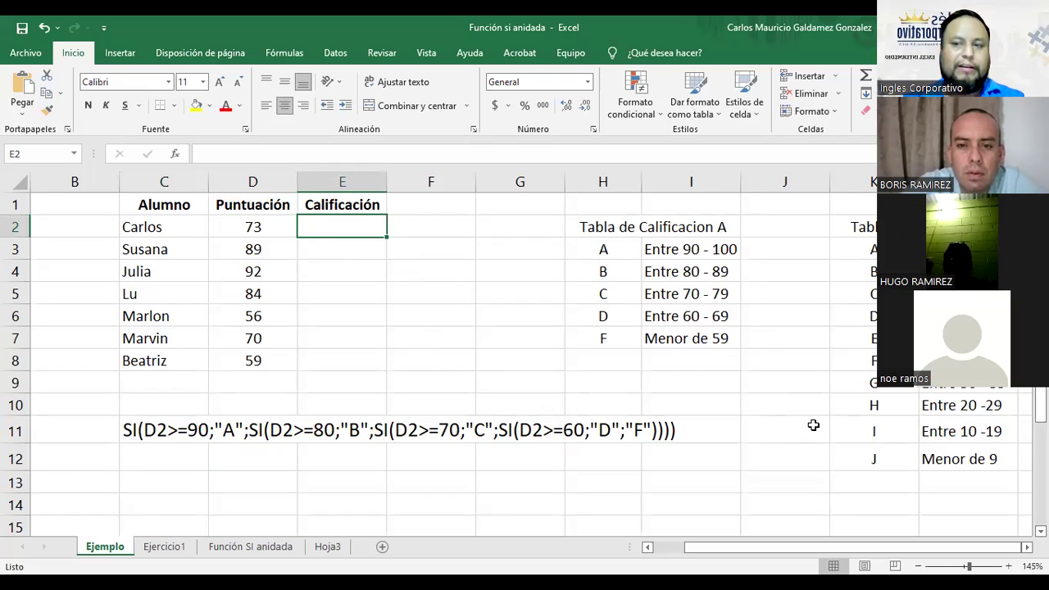
left_click(592, 227)
left_click_drag(591, 228, 603, 341)
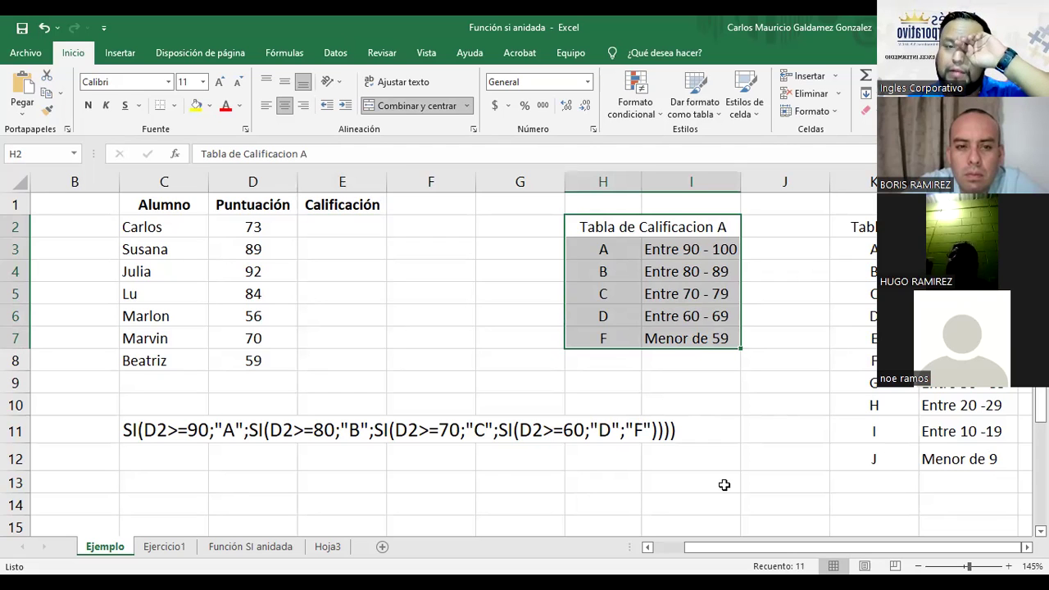
left_click(608, 293)
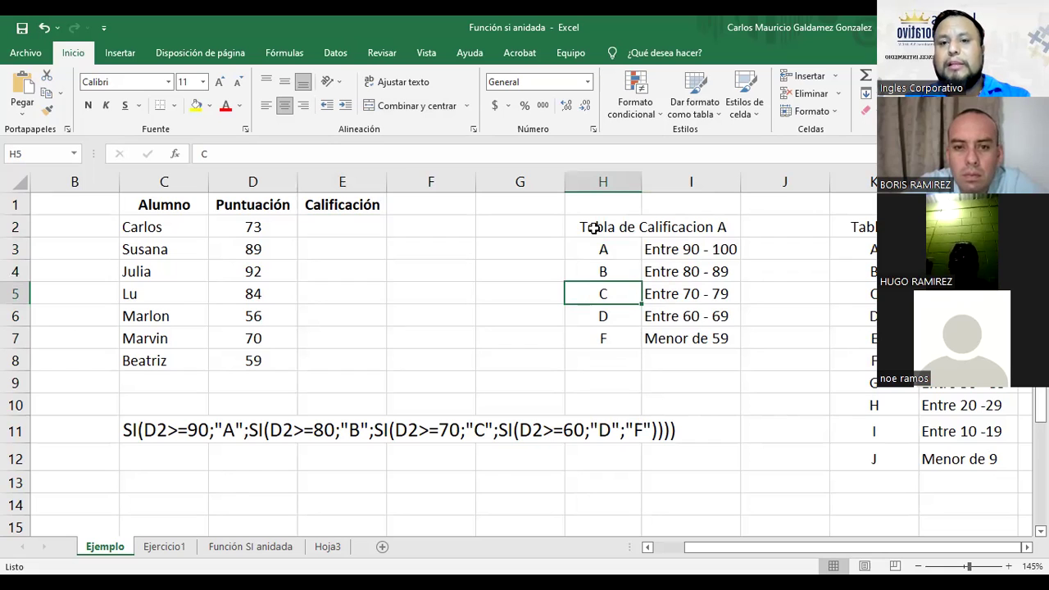
left_click_drag(593, 228, 664, 339)
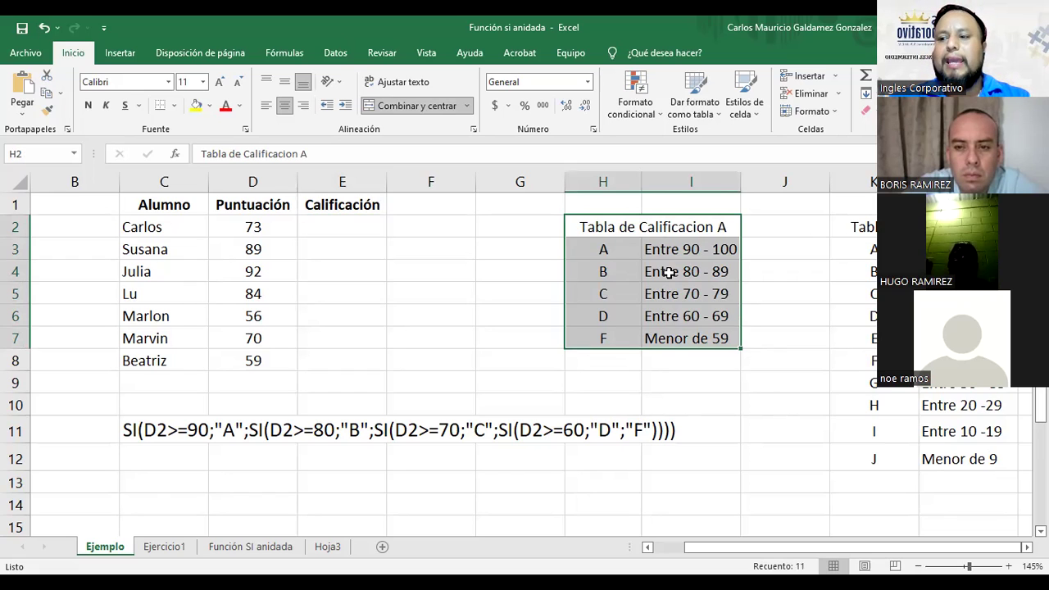
left_click(606, 248)
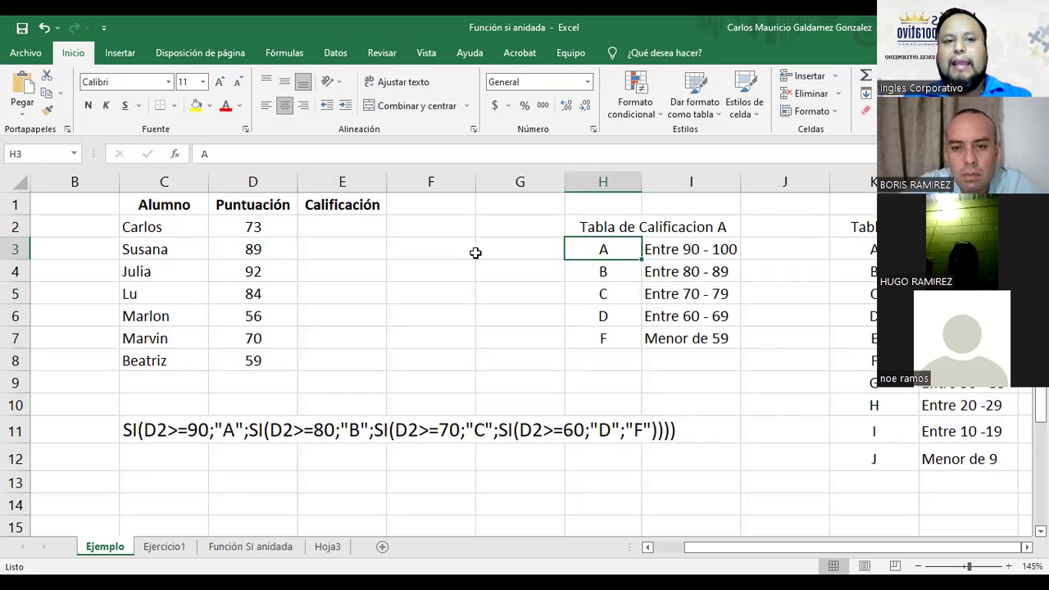
left_click_drag(278, 226, 272, 362)
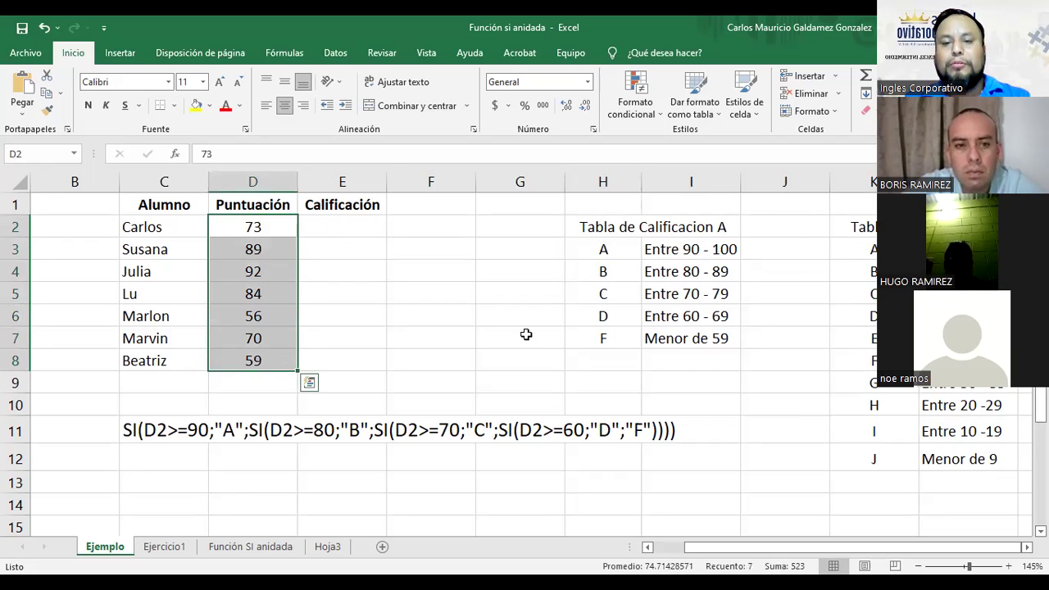
left_click(662, 249)
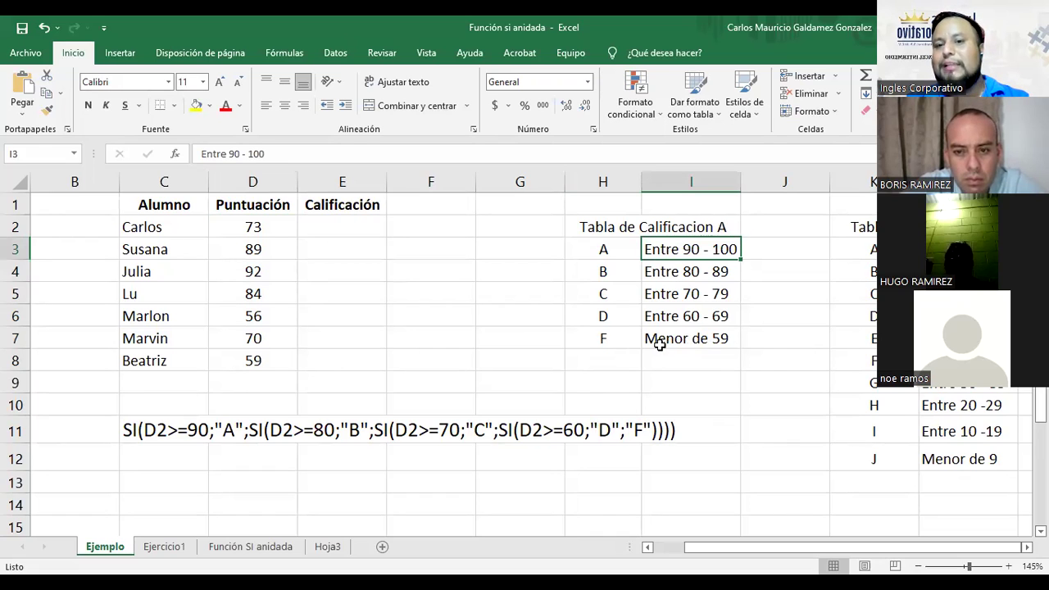
left_click(720, 338)
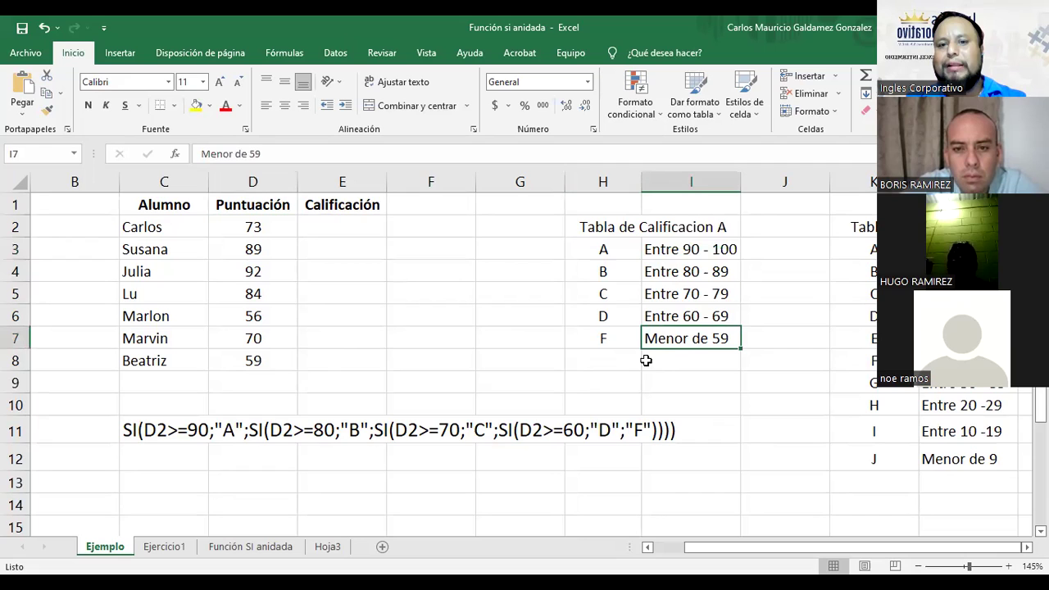
left_click_drag(581, 236, 606, 339)
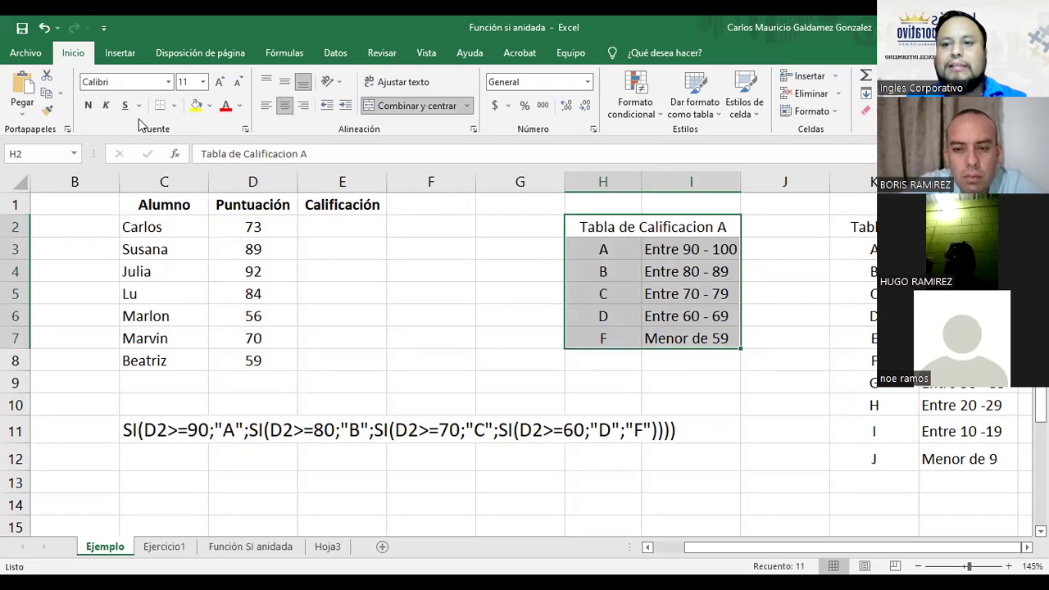
Step: Examine the letter grades and their score ranges in Tabla de Calificacion B, from A through J
left_click_drag(856, 227, 964, 467)
left_click(1026, 546)
left_click(1026, 547)
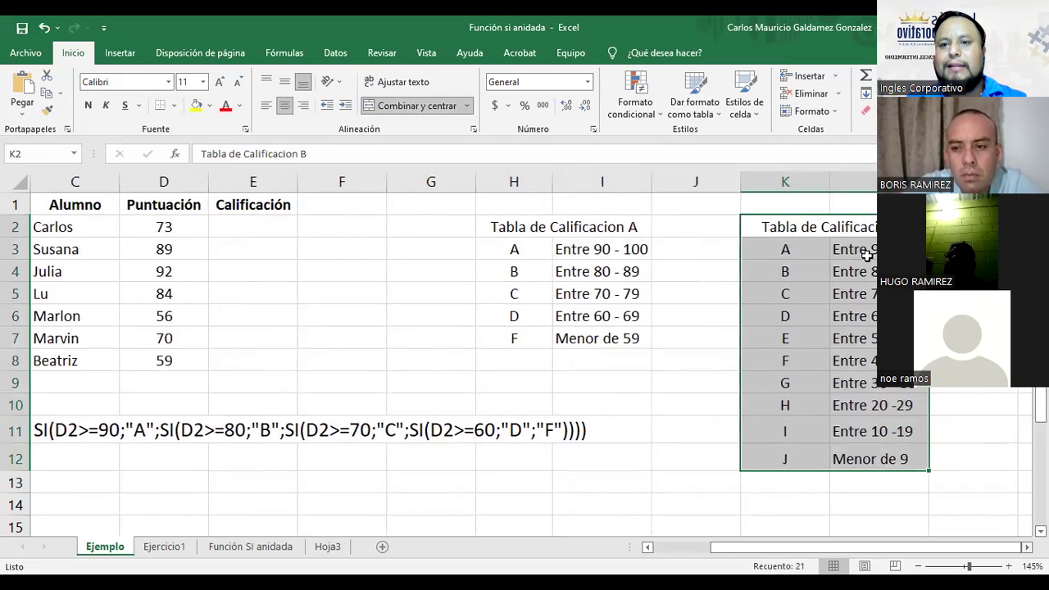
left_click(808, 223)
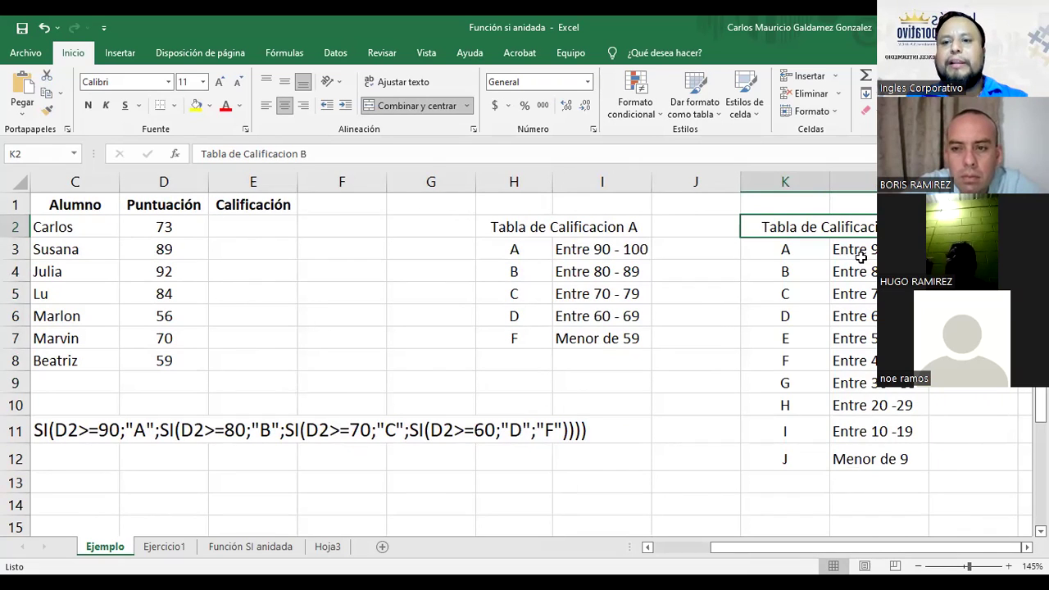
left_click(803, 249)
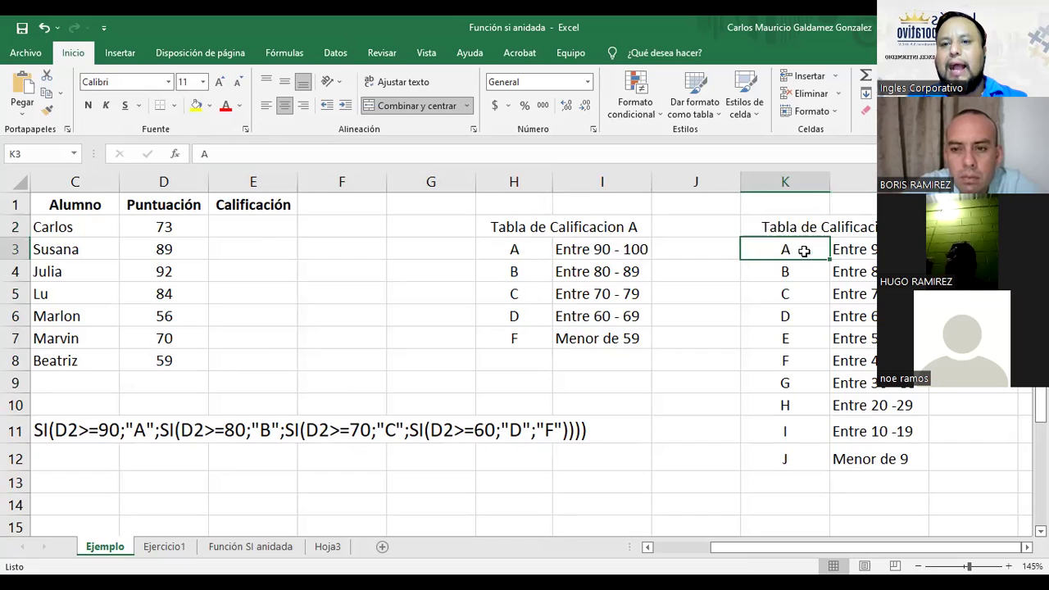
left_click(850, 279)
left_click(791, 268)
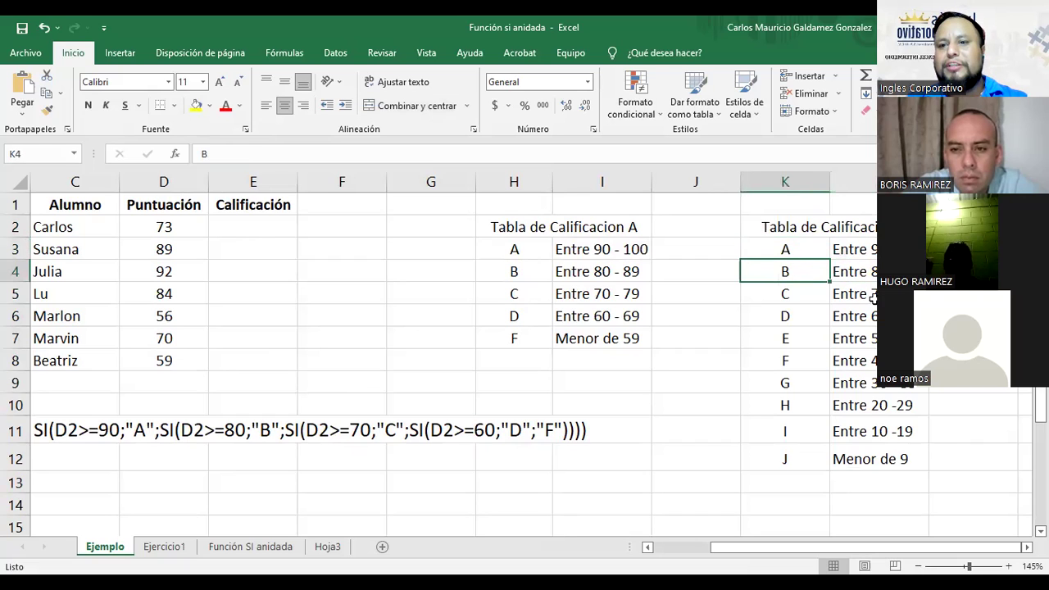
left_click(860, 293)
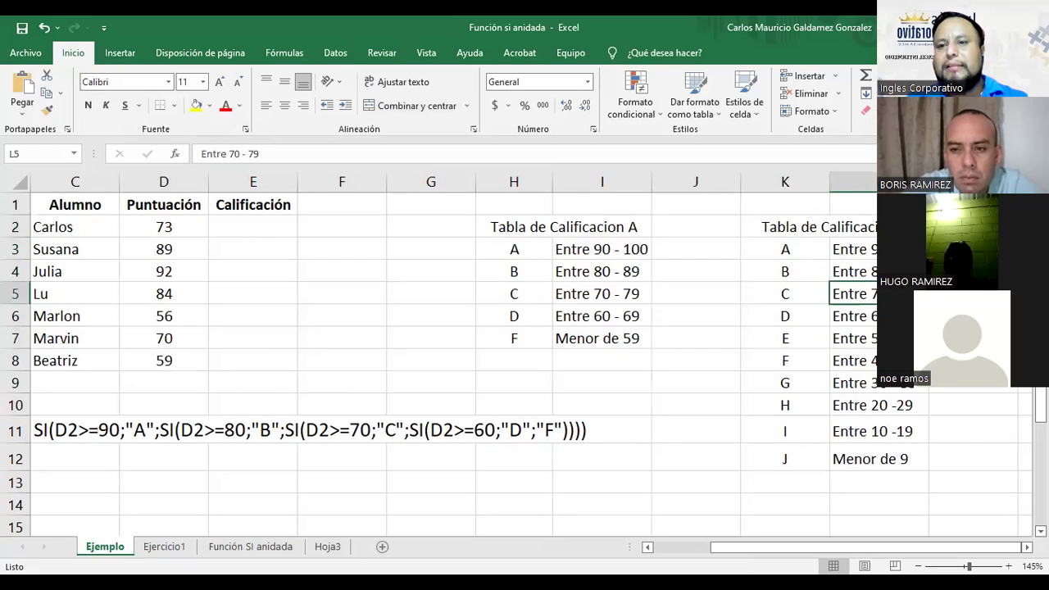
left_click(795, 294)
left_click(867, 320)
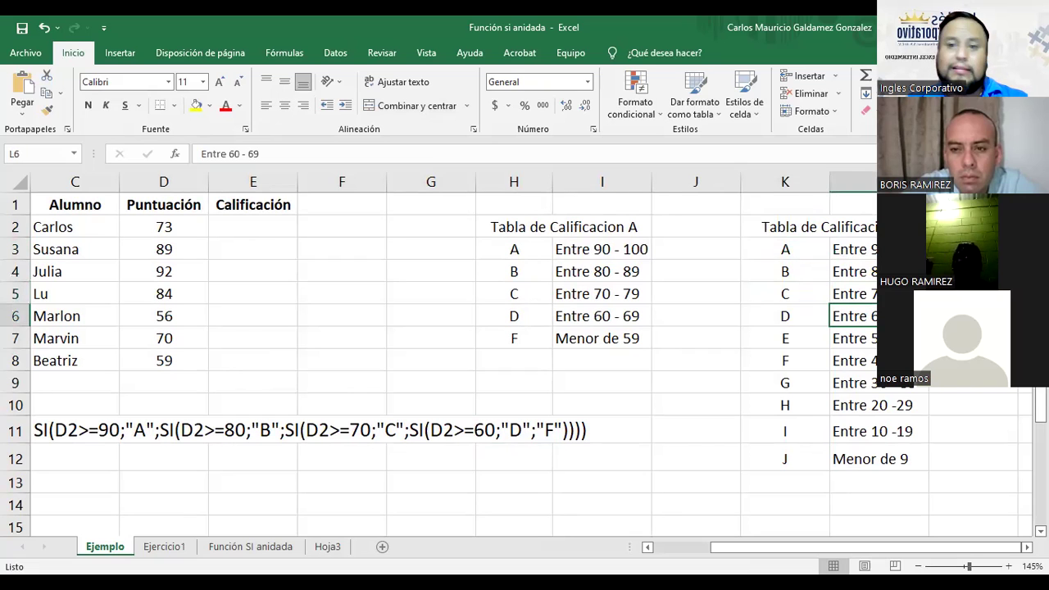
left_click(802, 319)
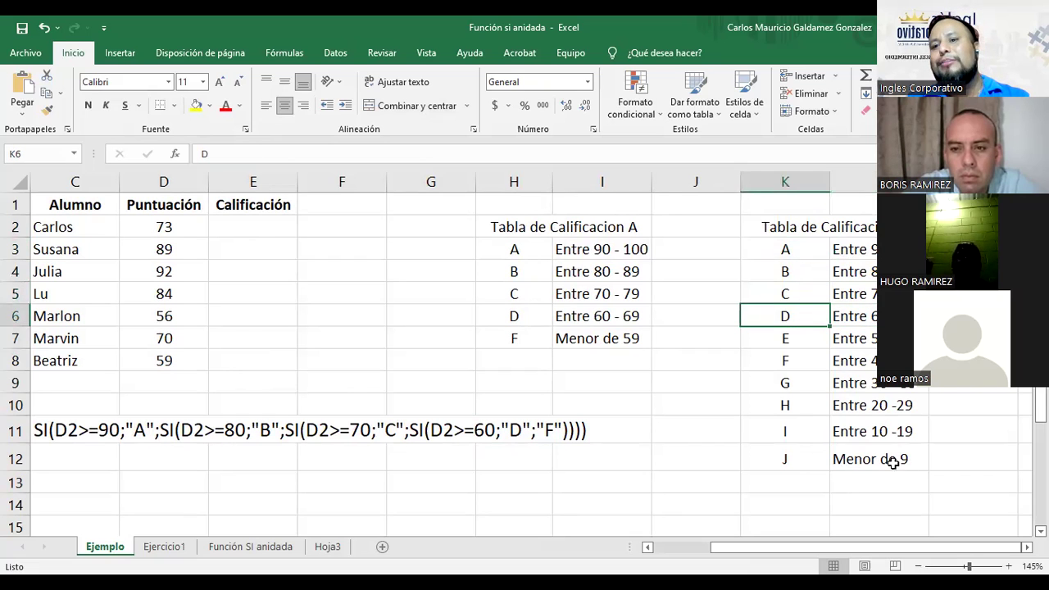
left_click(844, 459)
left_click(775, 462)
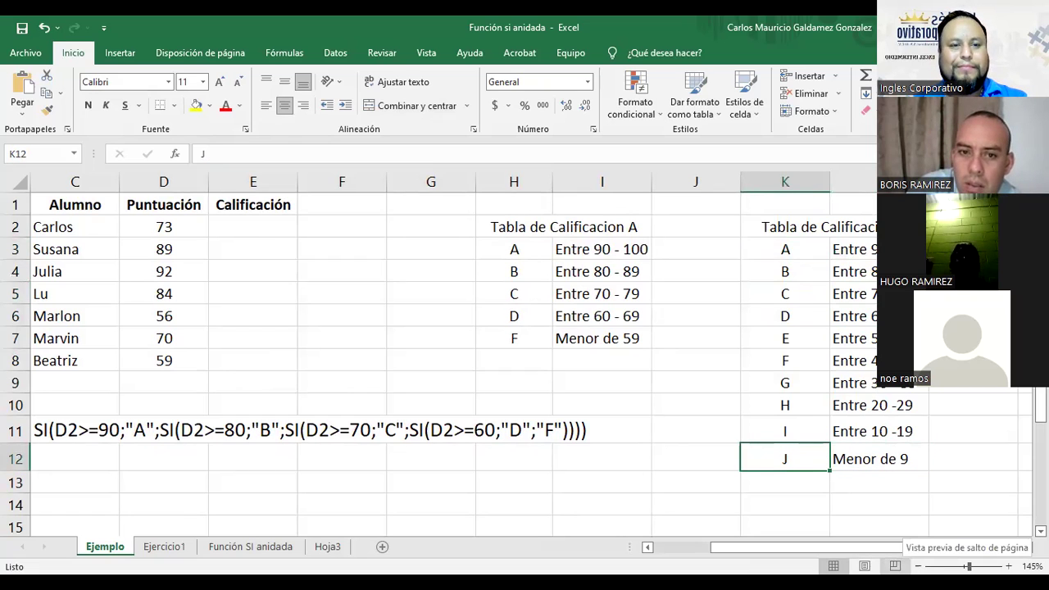
left_click_drag(764, 226, 814, 459)
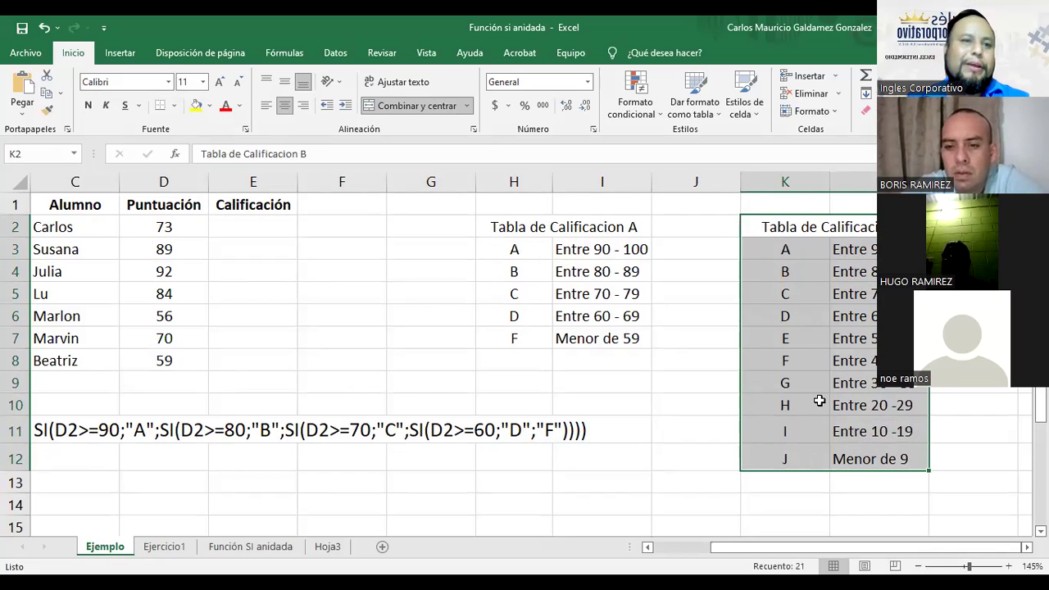
left_click_drag(814, 228, 806, 465)
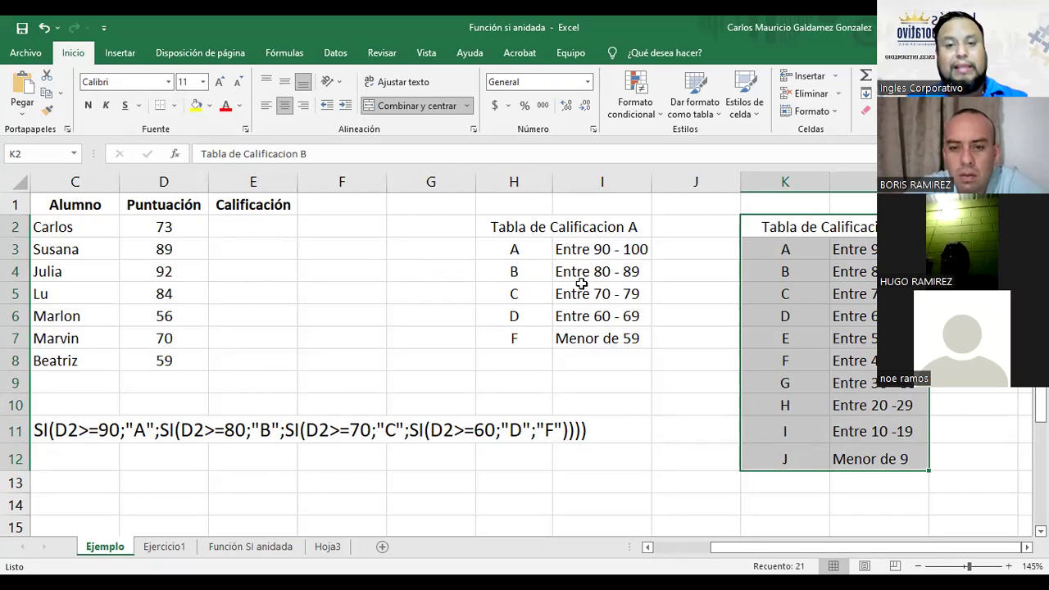
Step: Review Tabla de Calificacion A again, focusing on grade F and its Menor de 59 range
left_click_drag(521, 230, 543, 336)
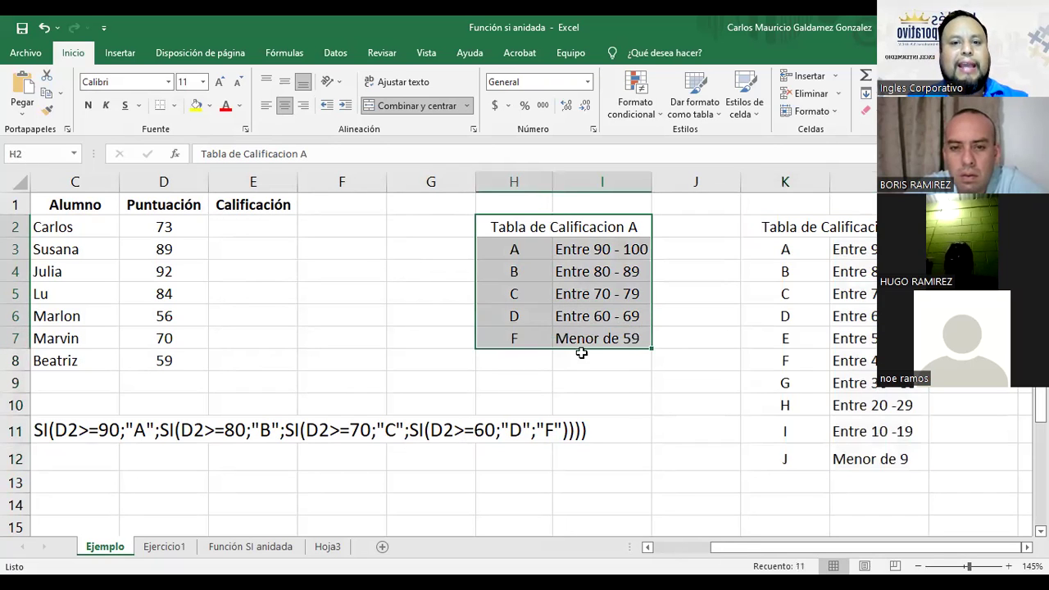
left_click(573, 331)
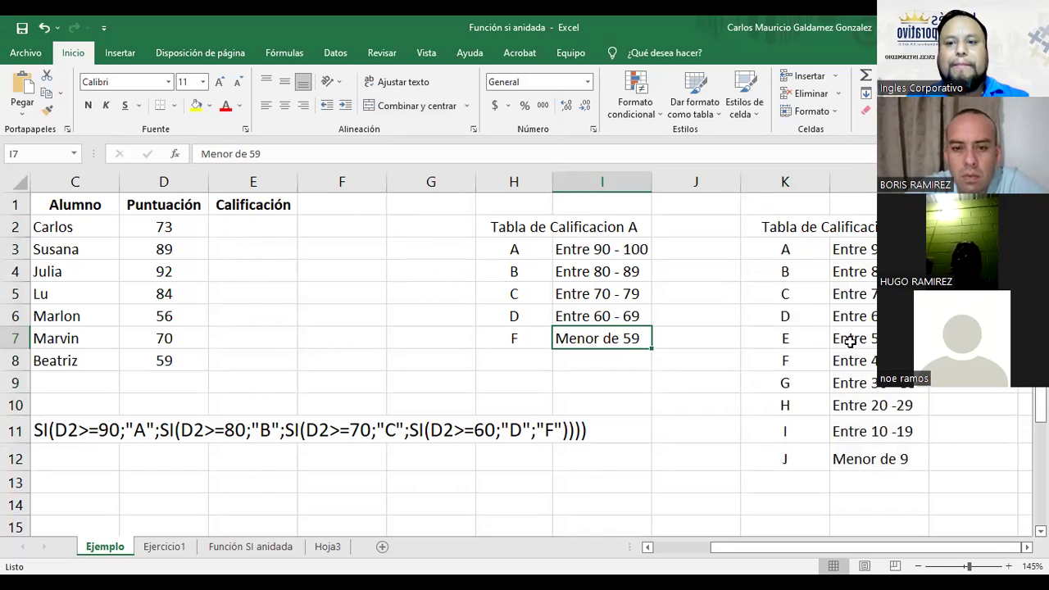
left_click_drag(514, 338, 614, 337)
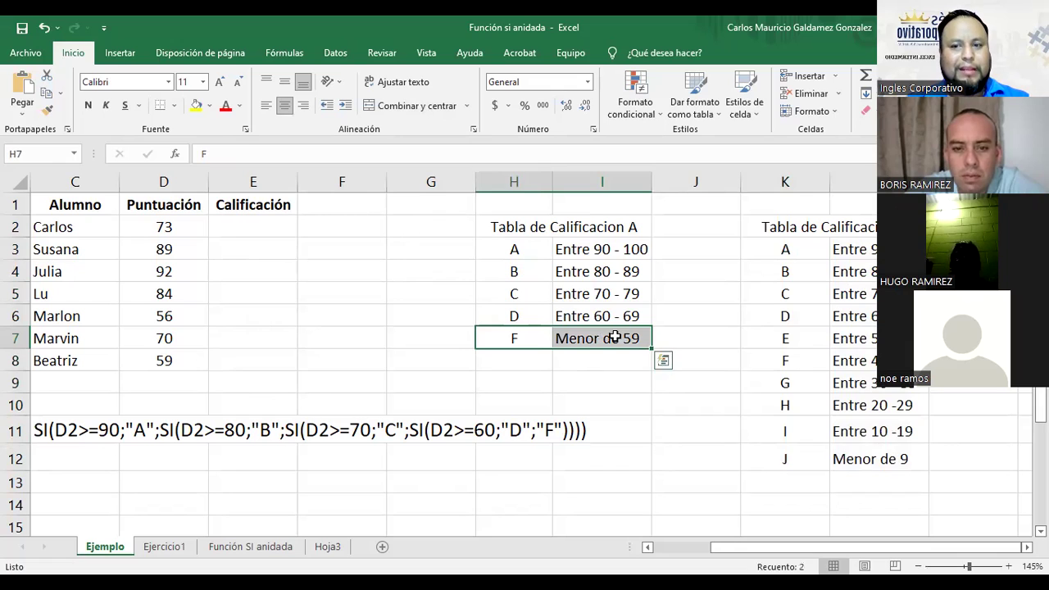
left_click(628, 339)
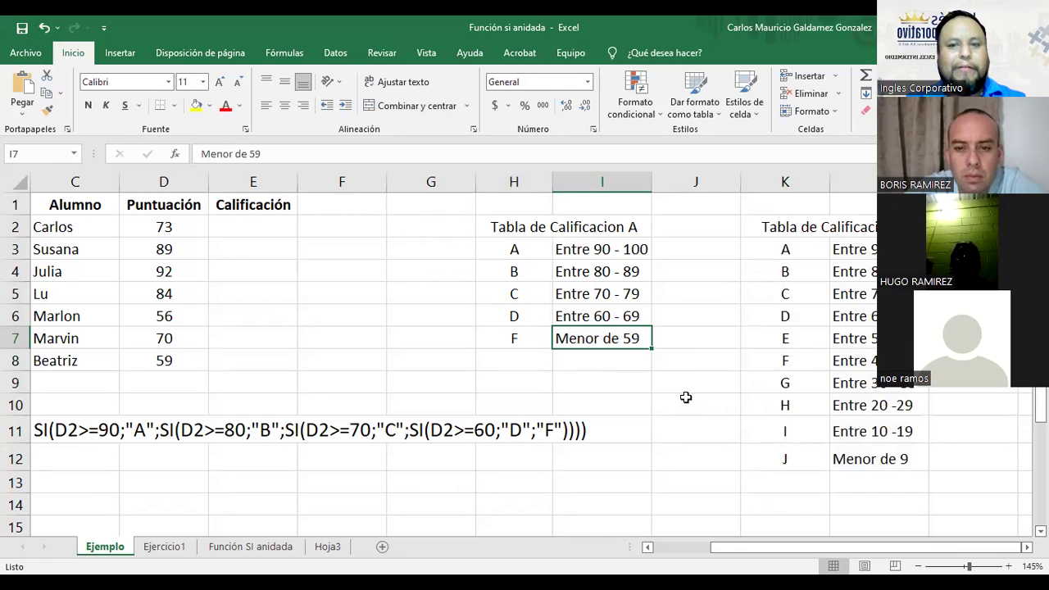
left_click(528, 339)
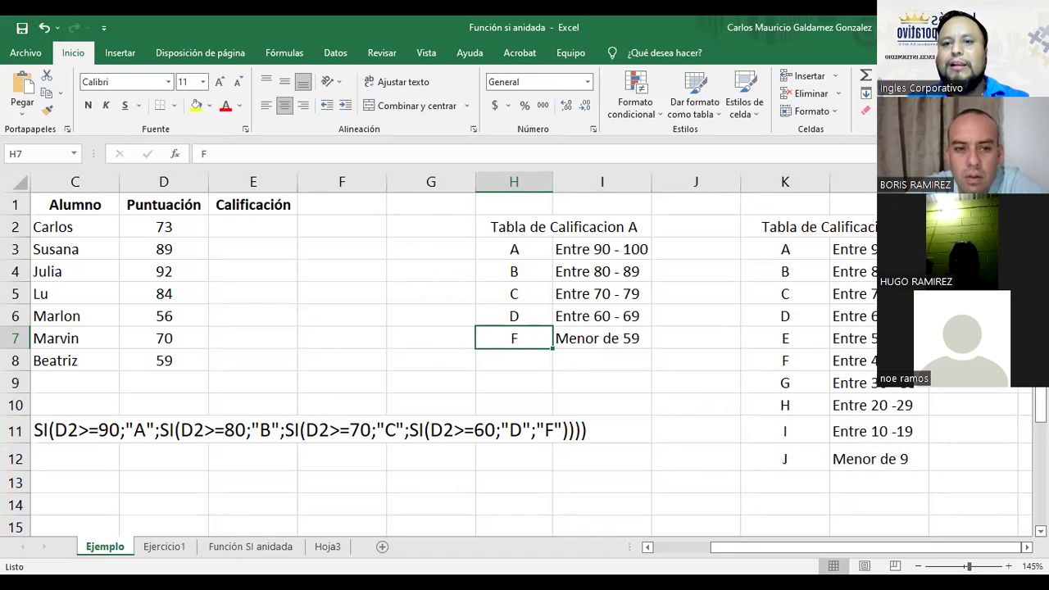
left_click(648, 546)
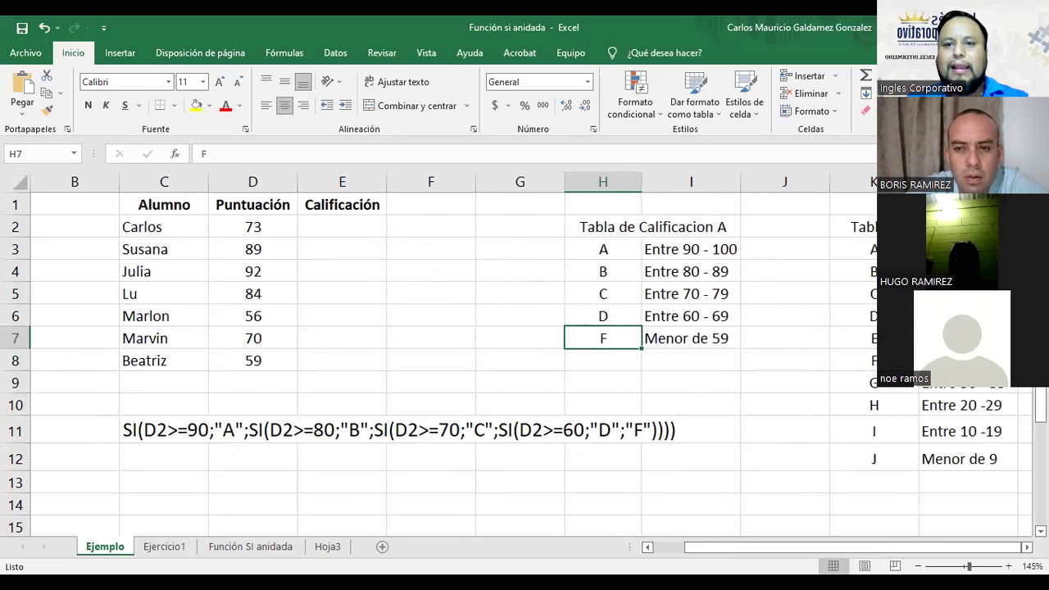
left_click_drag(603, 227, 603, 335)
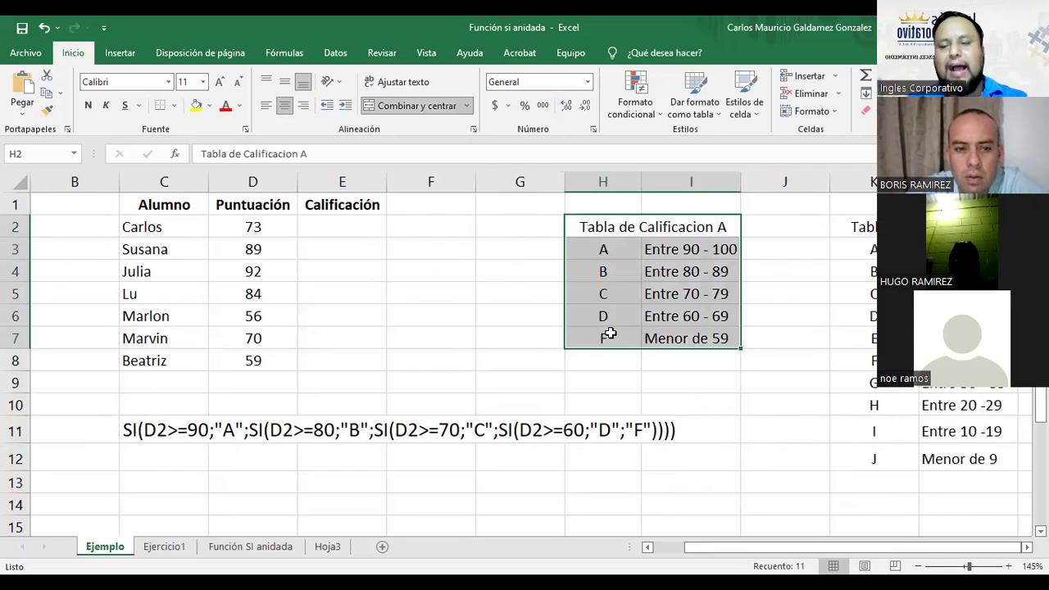
left_click(603, 337)
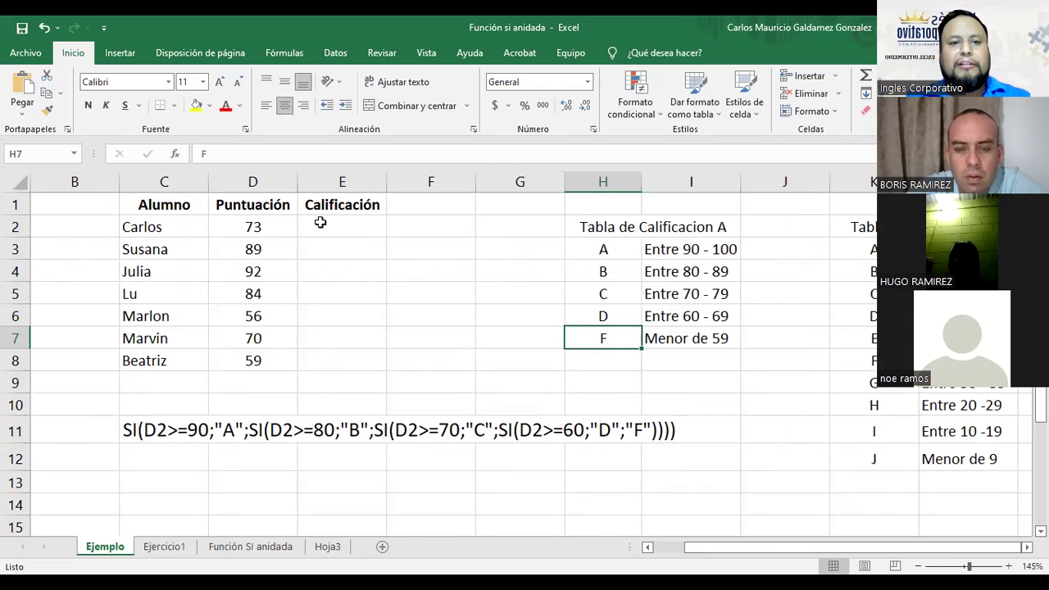
Step: Go through each student in the Alumno column and review the Puntuación scores in D2:D8
left_click(141, 230)
left_click(159, 250)
left_click(162, 272)
left_click(166, 293)
left_click(169, 318)
left_click(177, 339)
left_click(185, 361)
left_click_drag(253, 224, 271, 353)
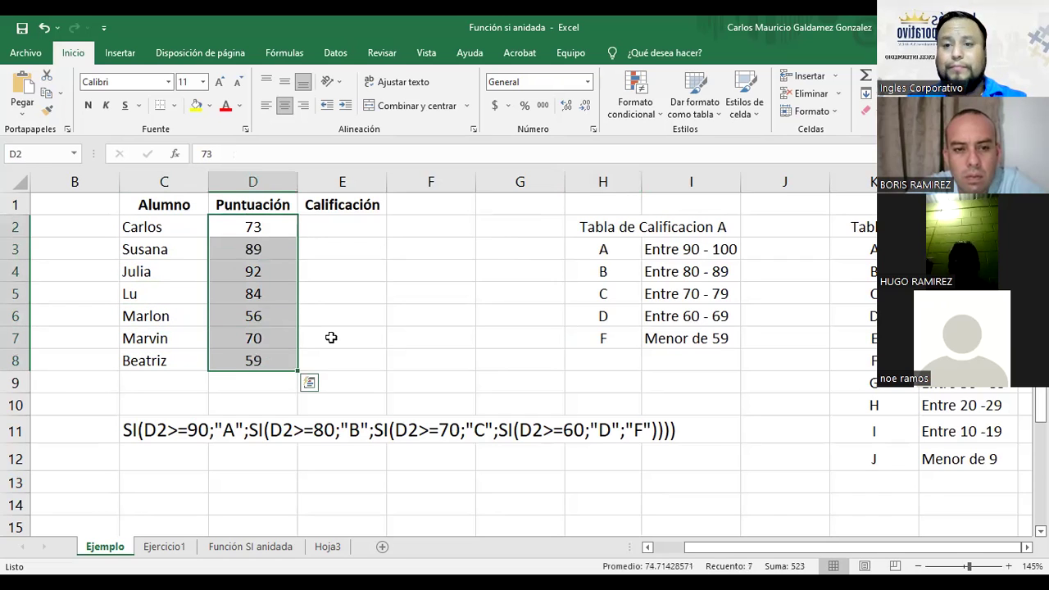
Step: Enter 70 in cell G5, next to grade C of Tabla de Calificacion A
left_click(329, 225)
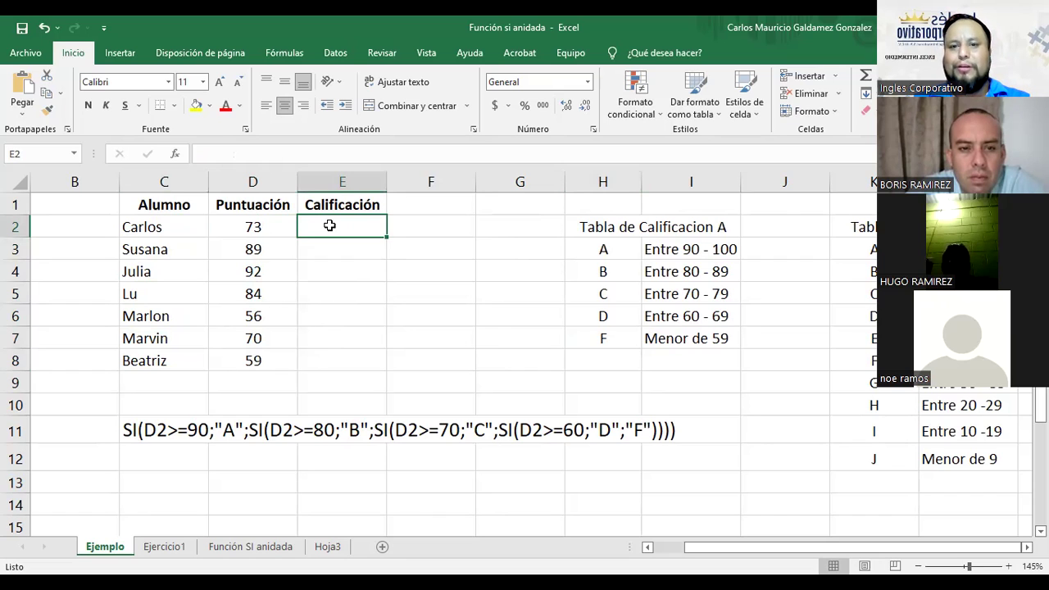
left_click(513, 293)
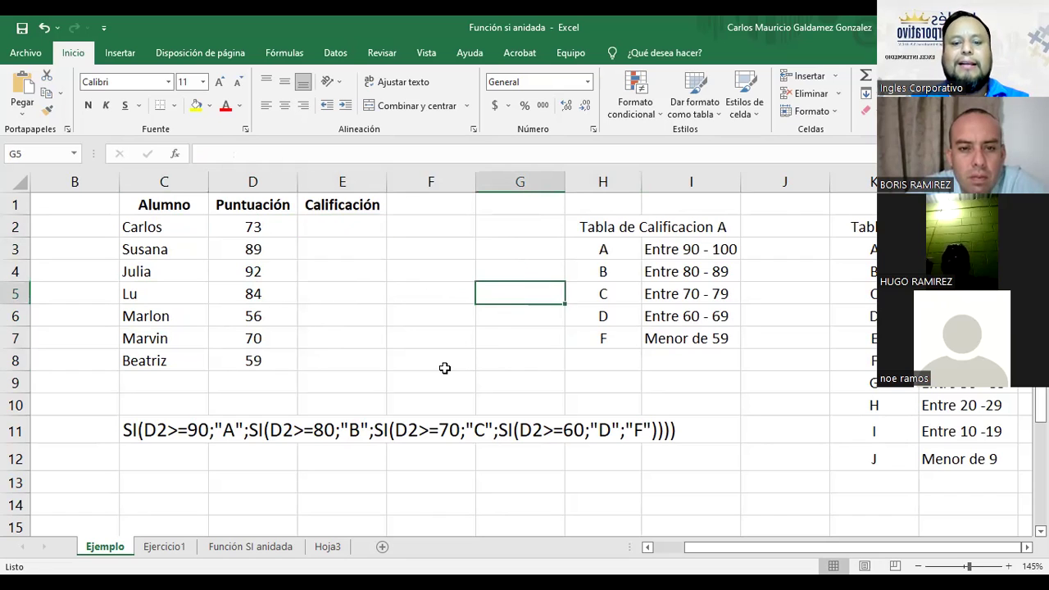
type("70")
key("Return")
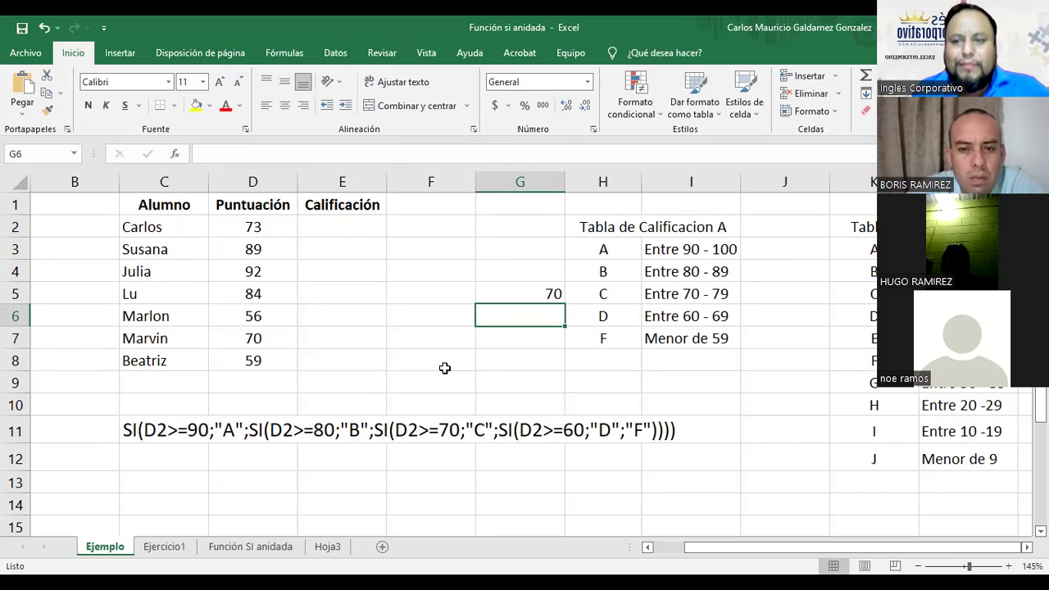
left_click(536, 287)
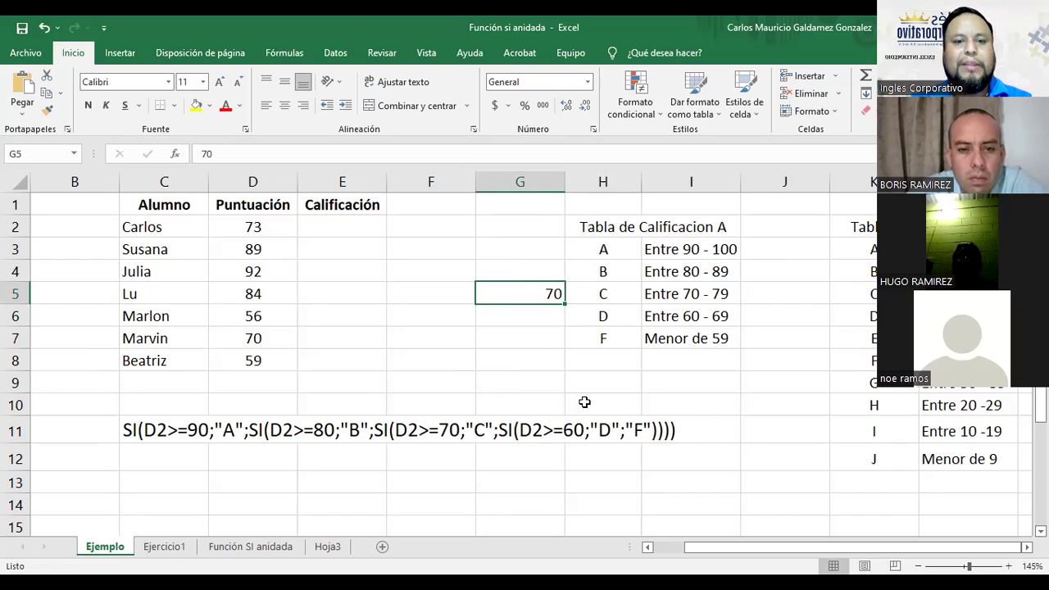
Step: Start an SI formula in cell E2, following the sample in C11, with the logical test D2>90
left_click(340, 231)
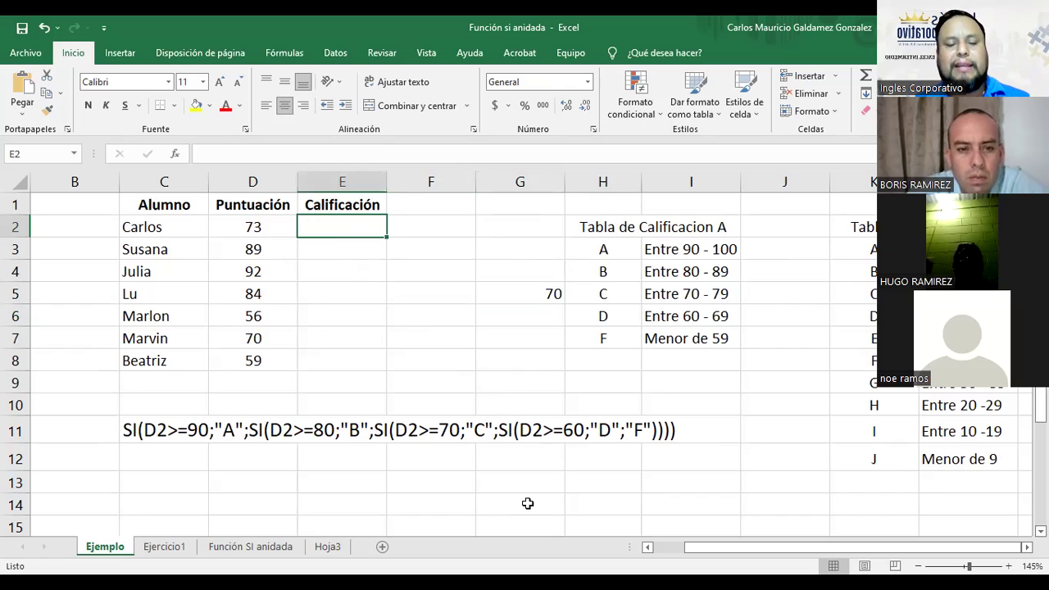
left_click(123, 429)
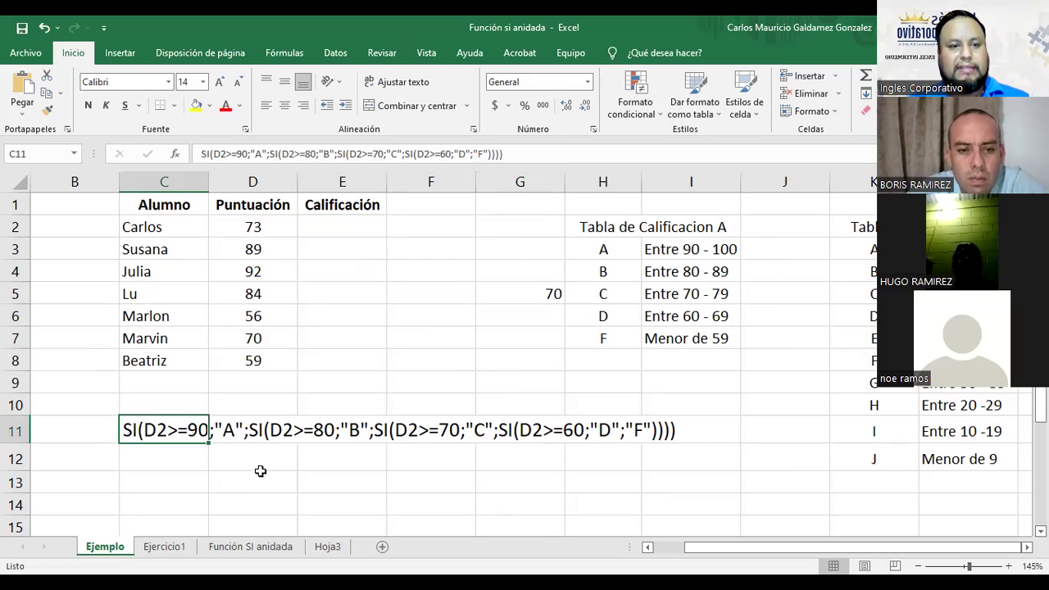
scroll(263, 463, "up", 1, "ctrl")
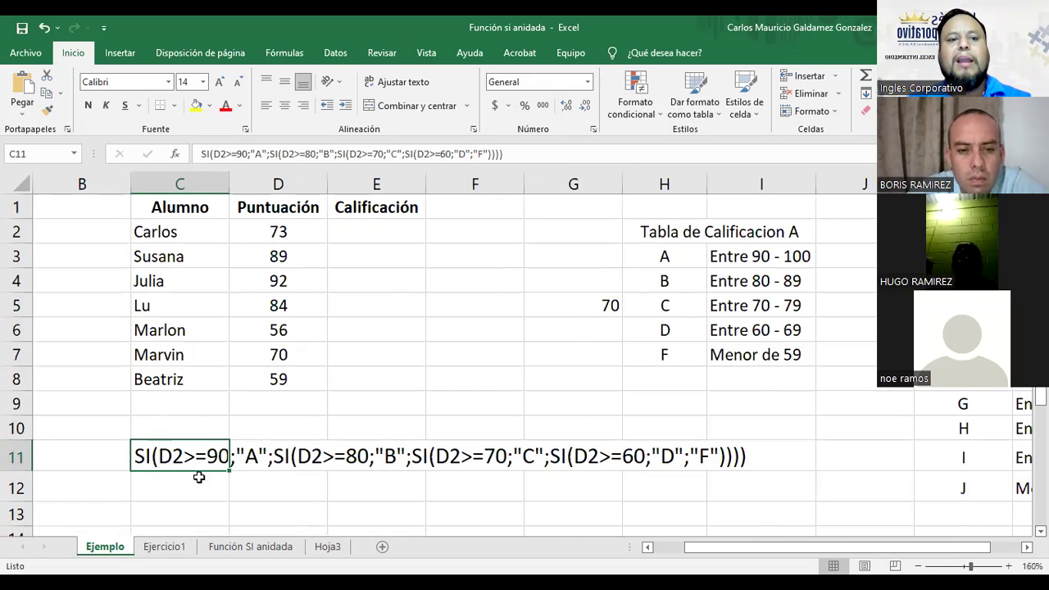
left_click(202, 485)
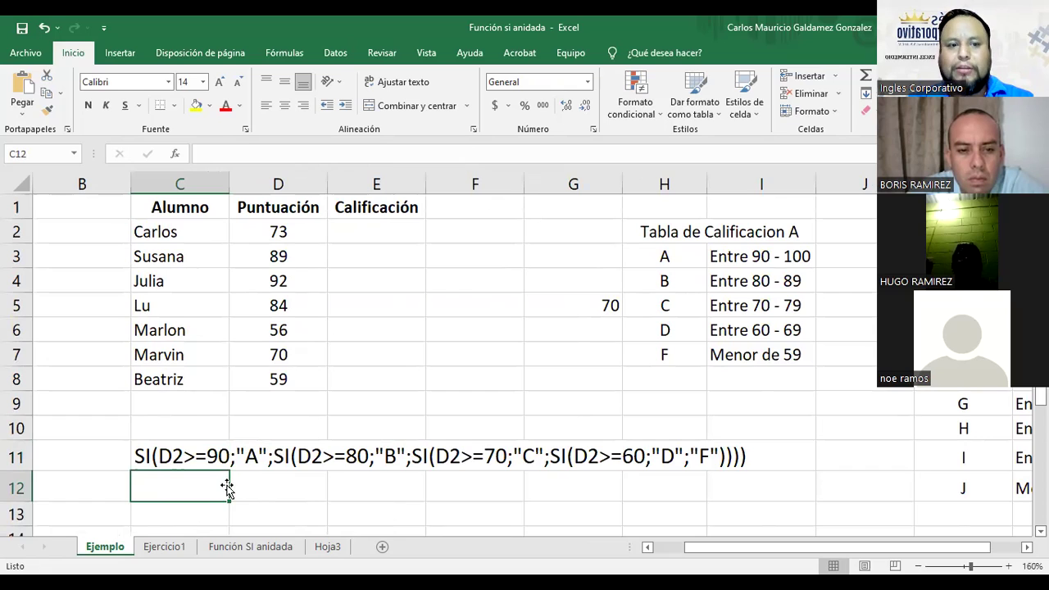
left_click(367, 232)
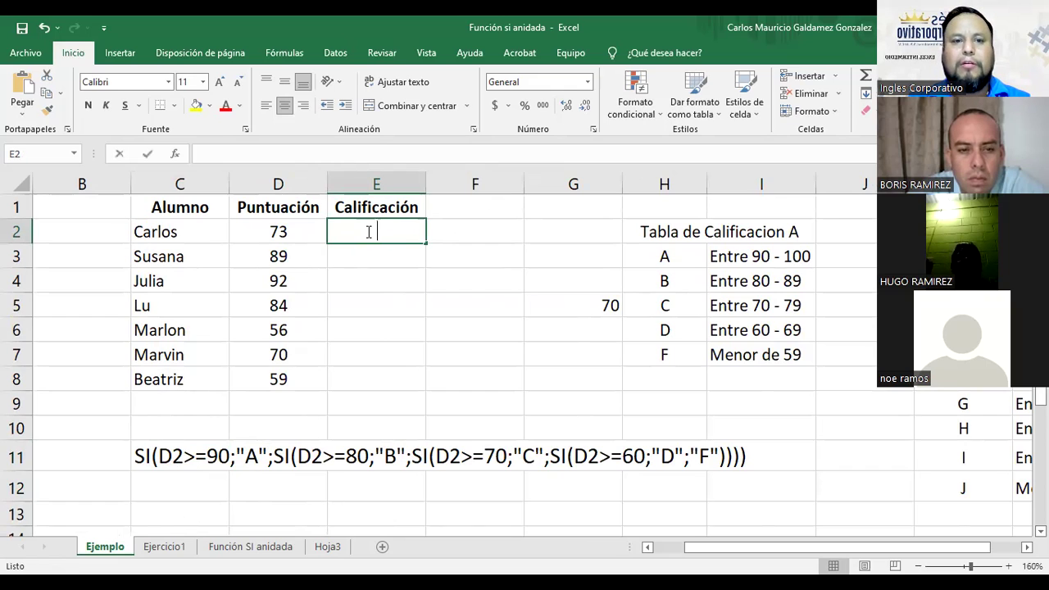
type("=")
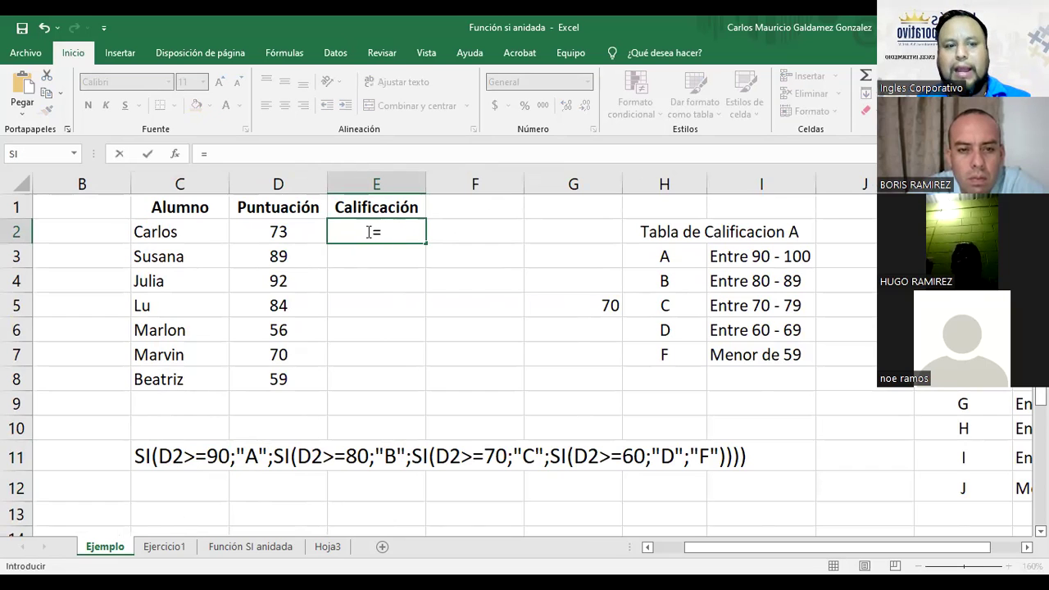
type("Si")
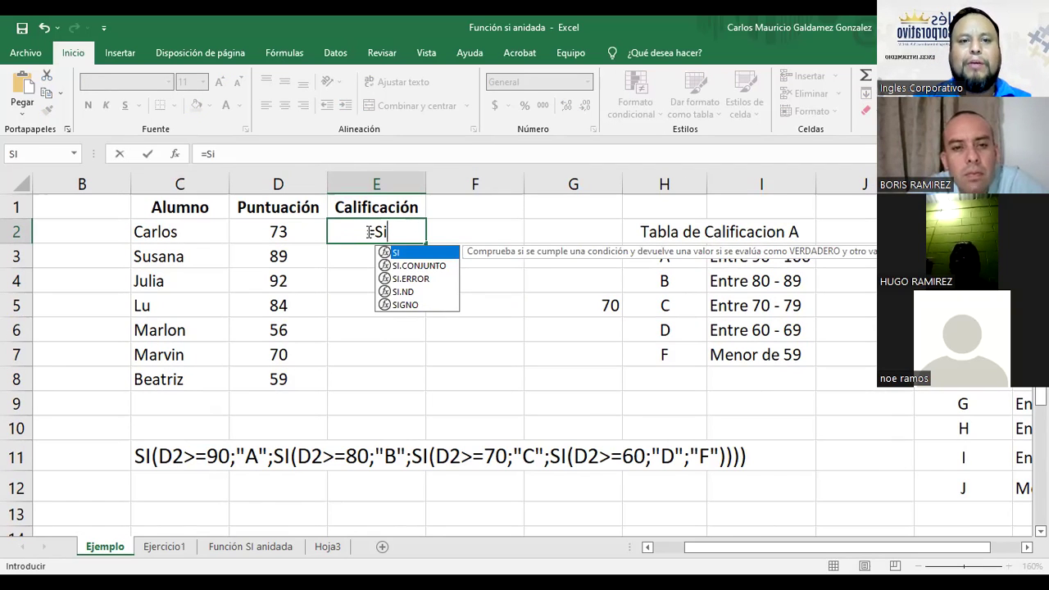
type("(")
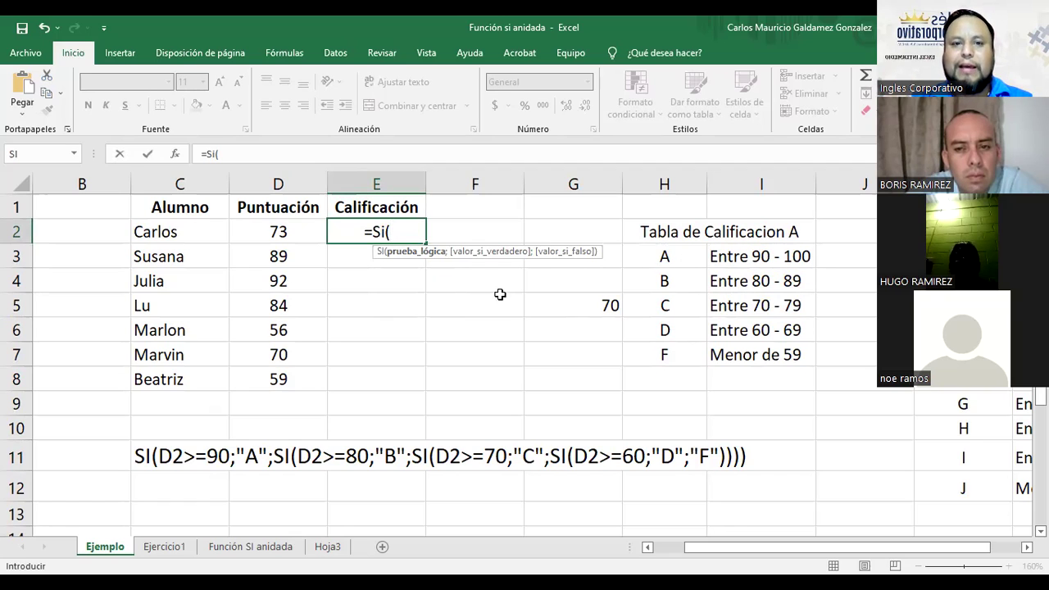
left_click(293, 231)
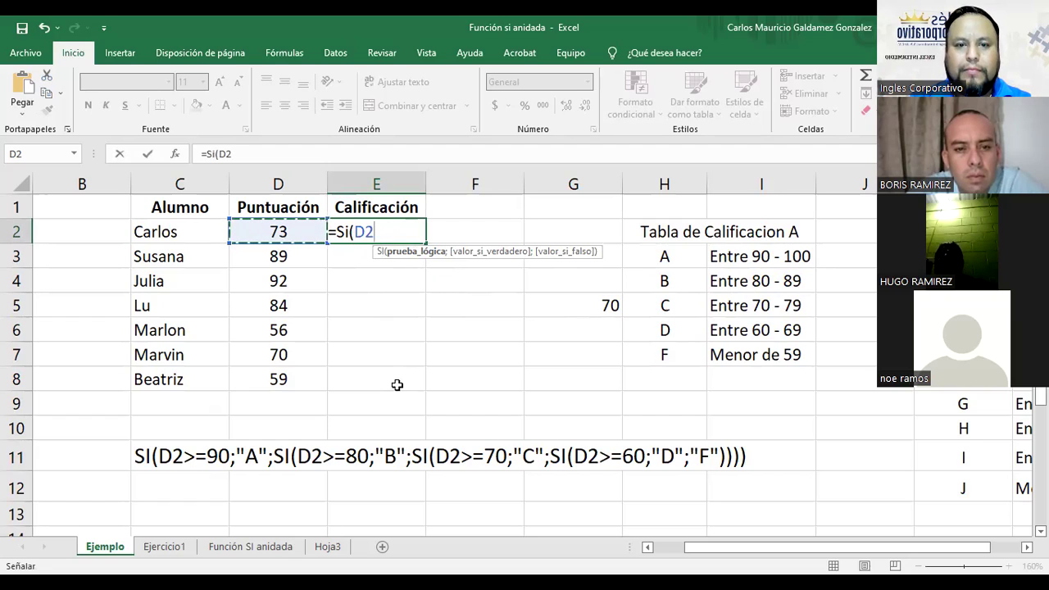
type(">")
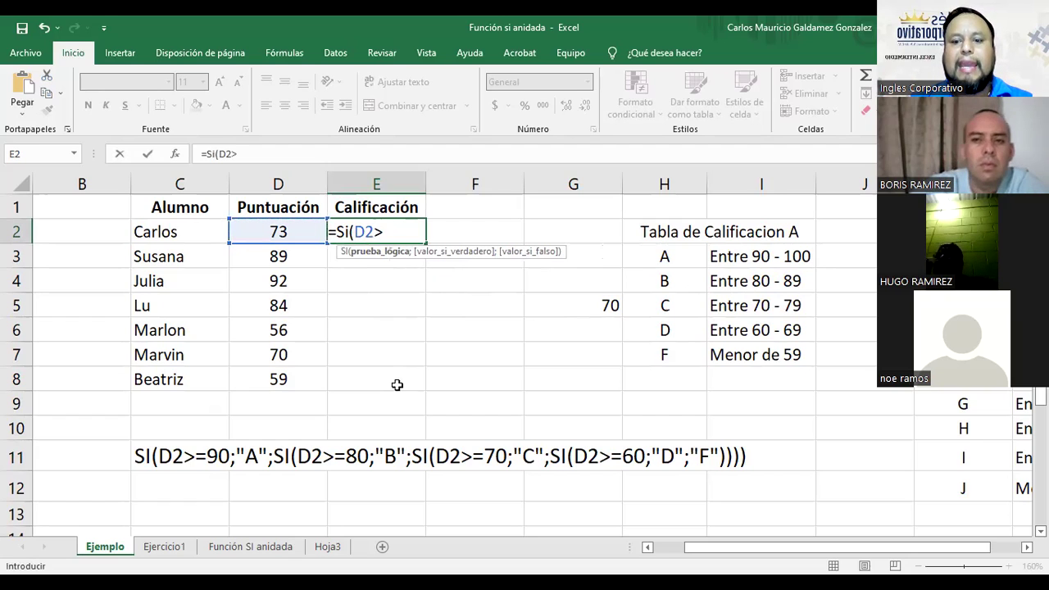
type("90")
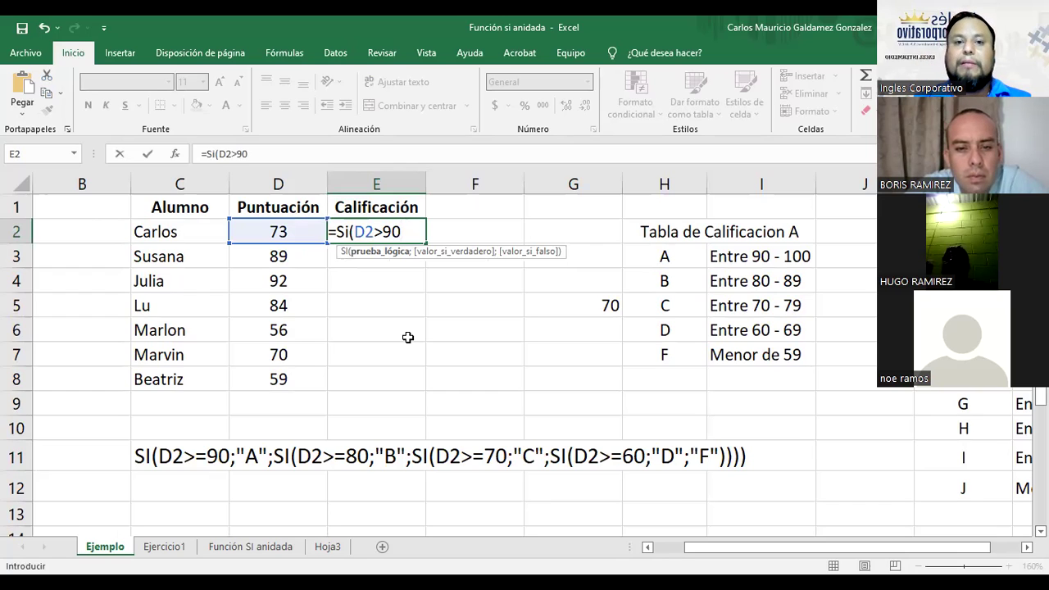
Step: Change the logical test in E2 to D2>=90 and return "A" when it is true
key("F2")
key("Left")
key("Left")
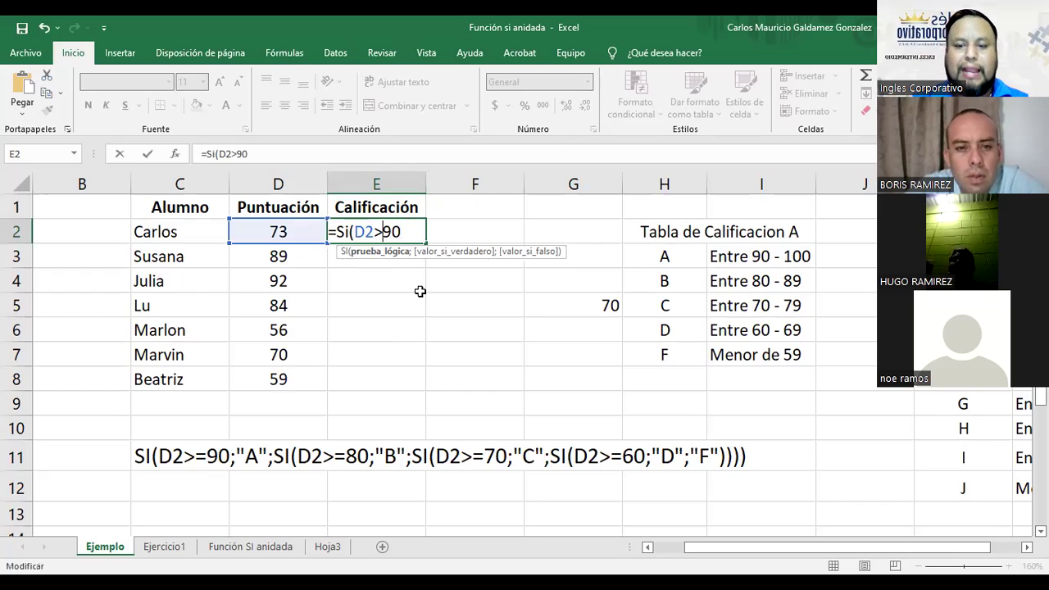
type("=")
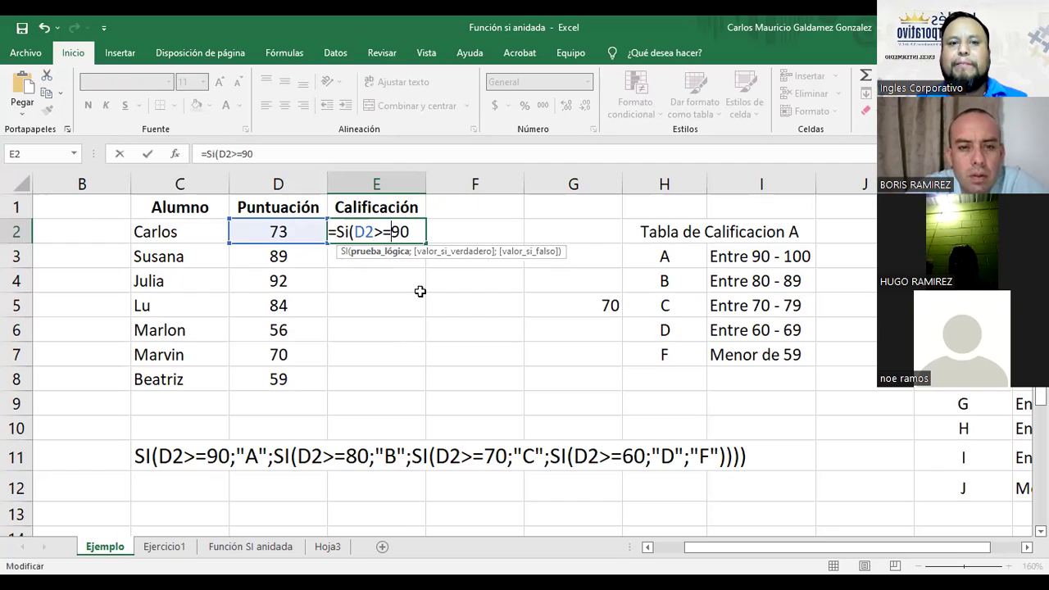
type(";")
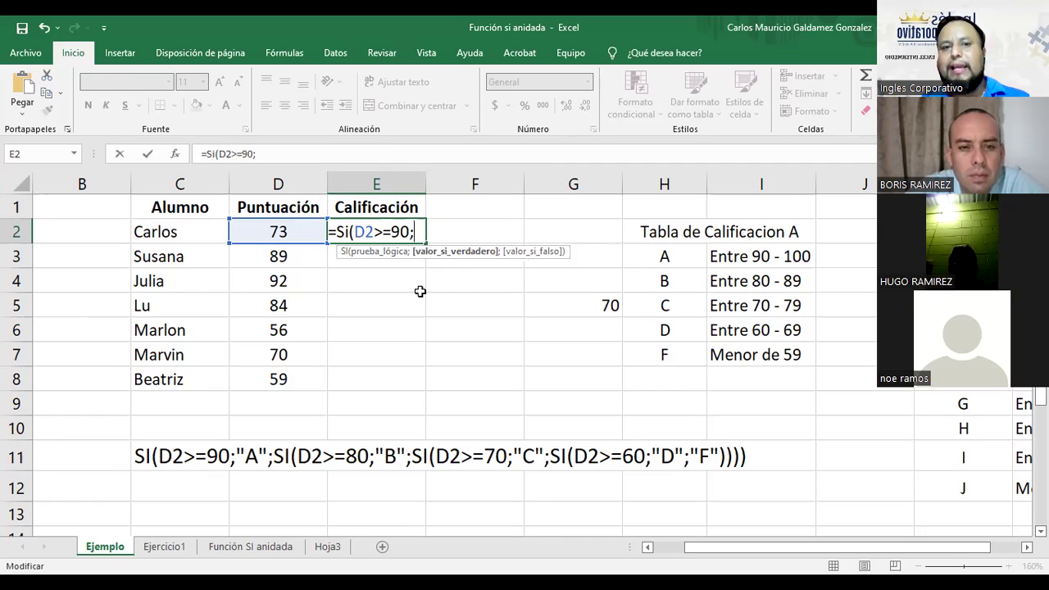
type("\"")
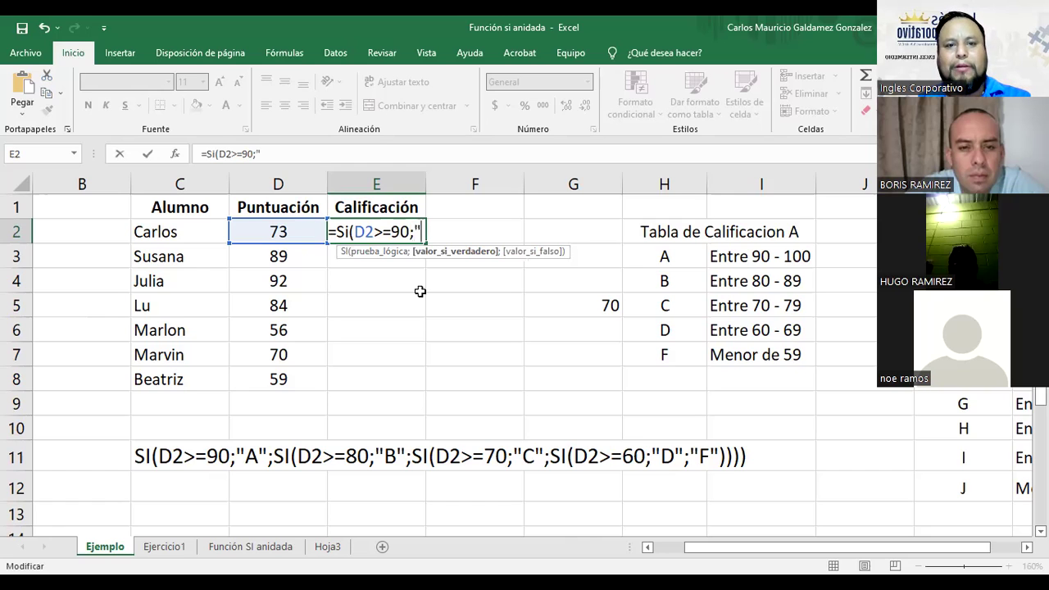
type("A\"")
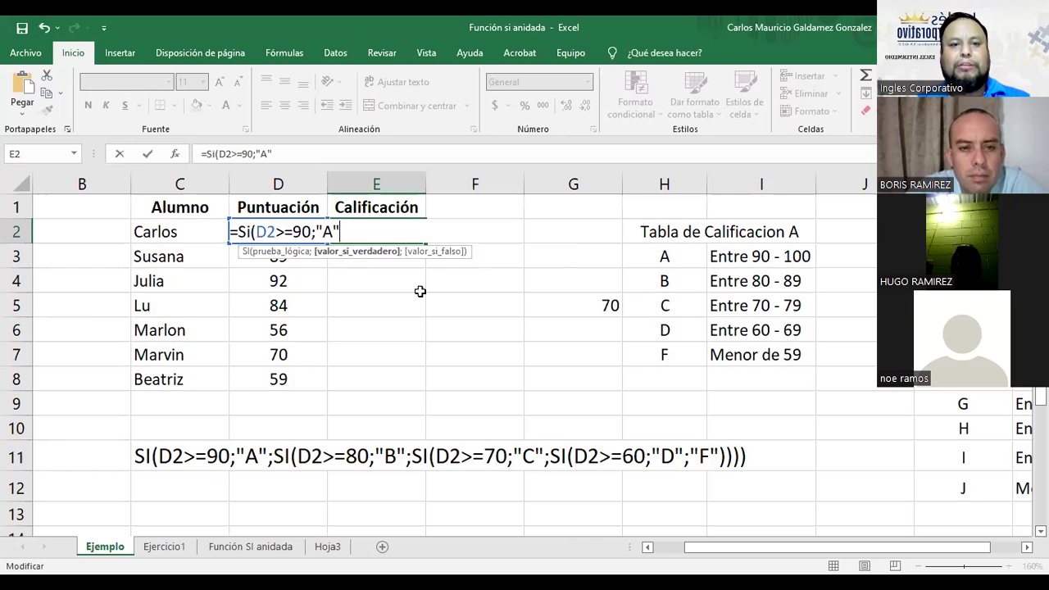
type(";")
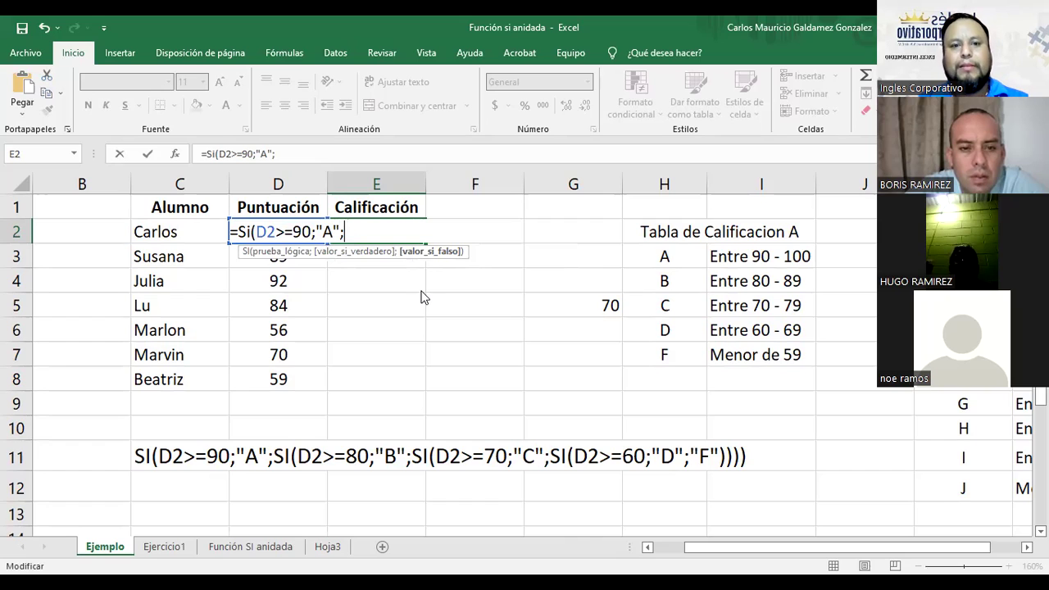
Step: Nest a second SI as the false value in E2, testing D2>=80 and returning "B" when true
type("Si(")
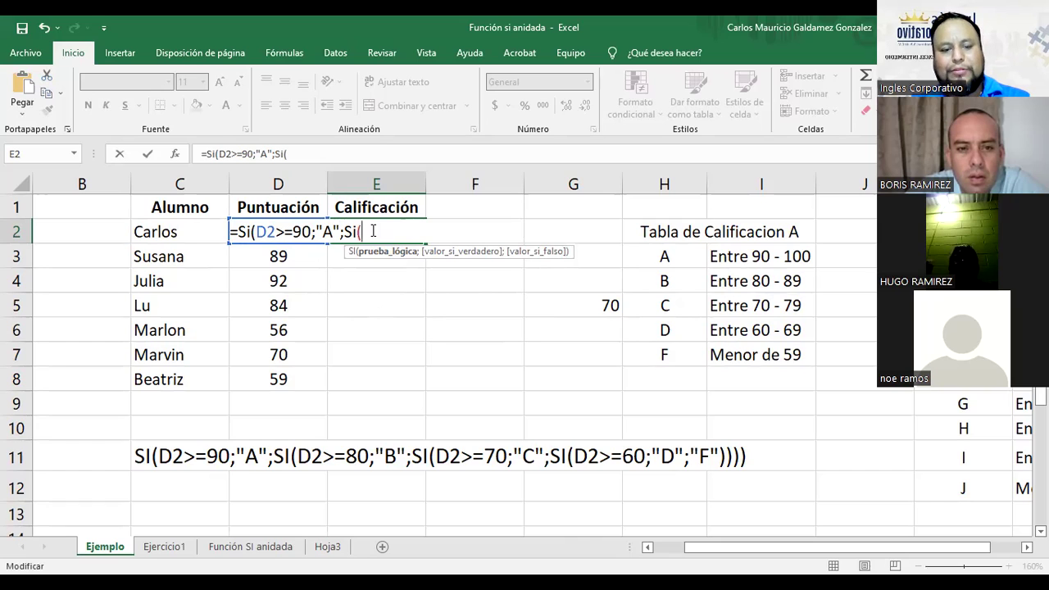
type("D")
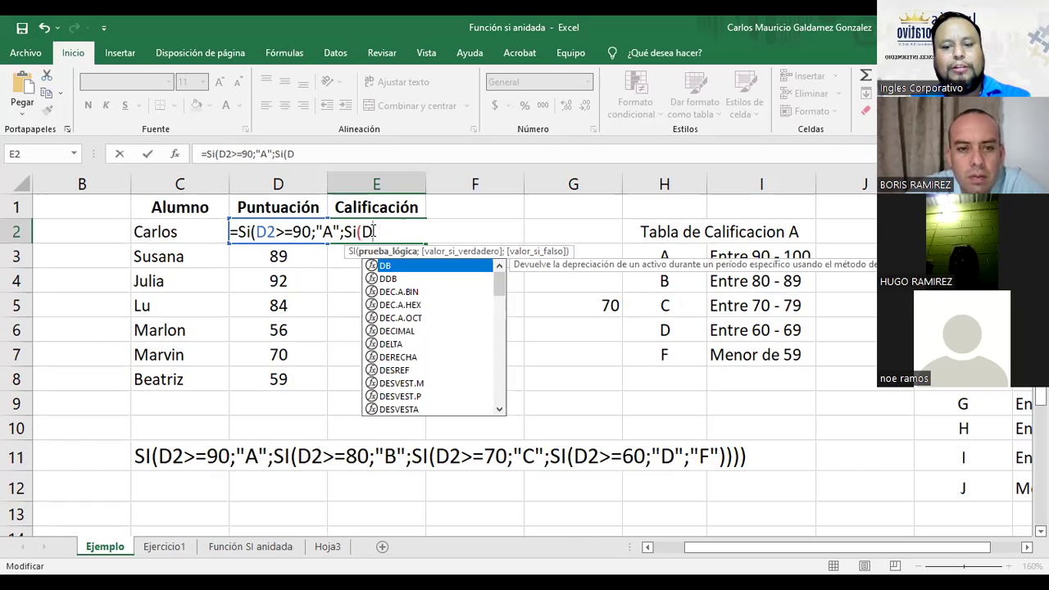
type("2>")
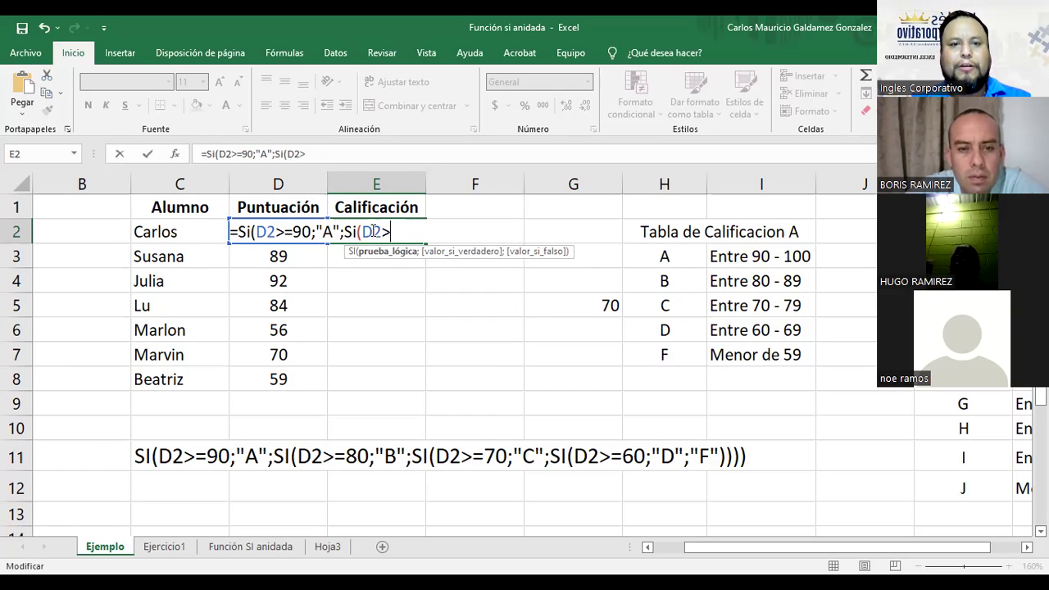
type("=80")
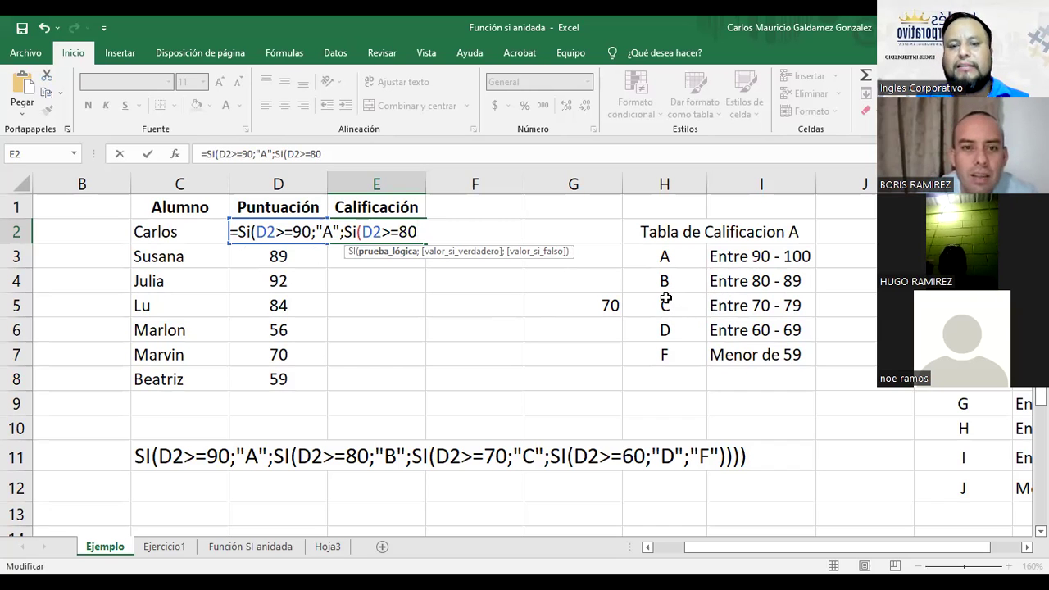
type(";\"")
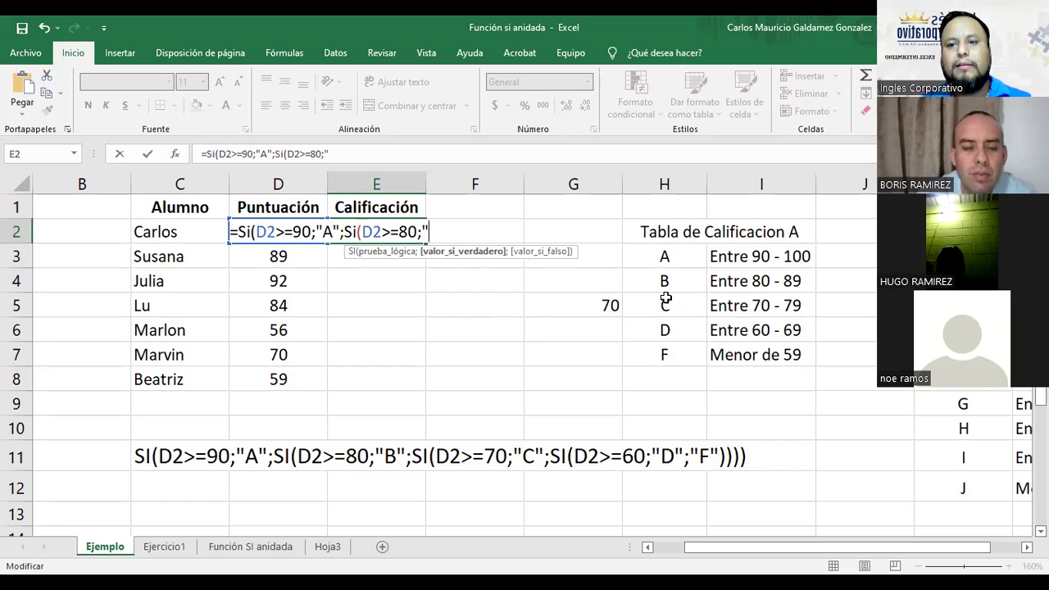
type("B\"")
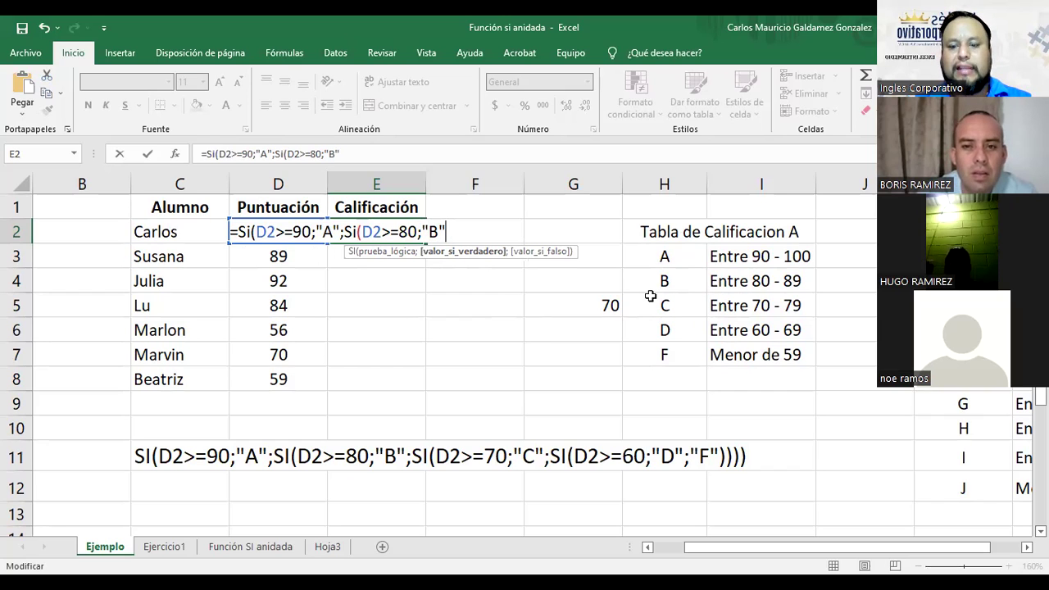
type(";")
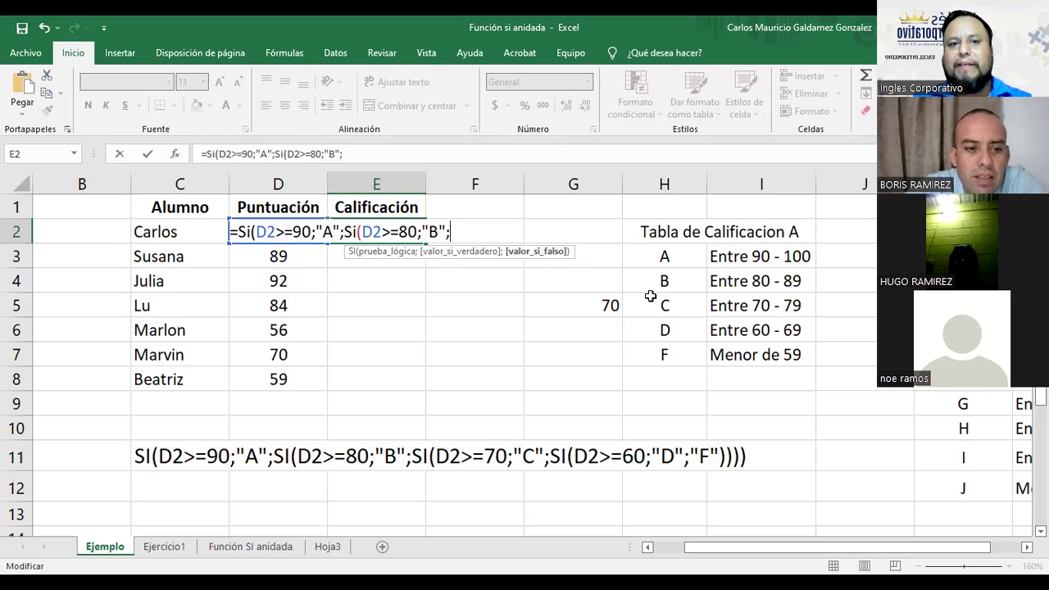
Step: Nest a third SI in the E2 formula, testing D2>=70 and returning "C" when true
type("Si(")
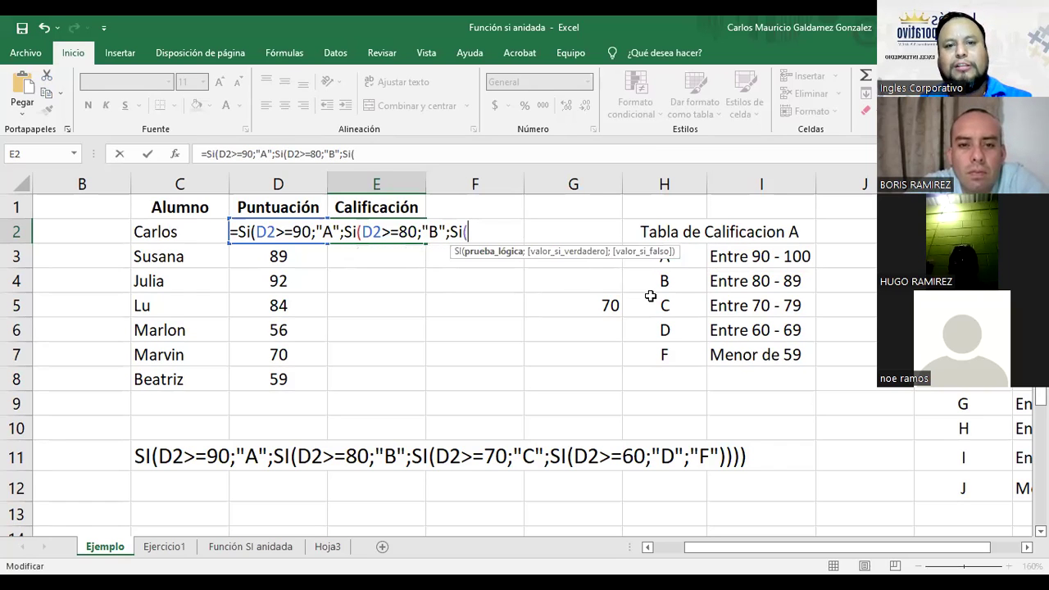
type("D2>=")
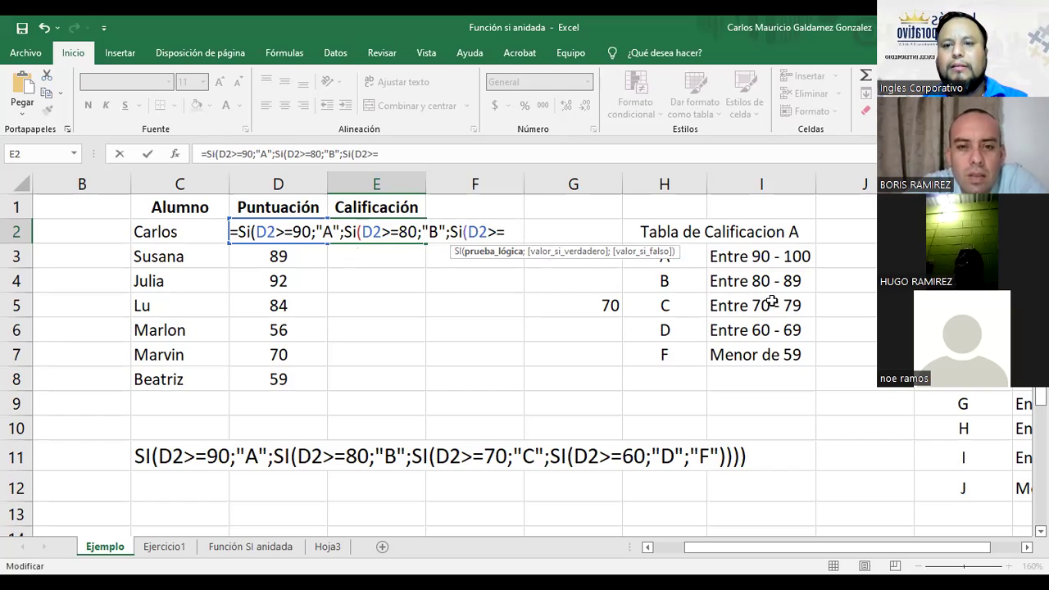
type("70")
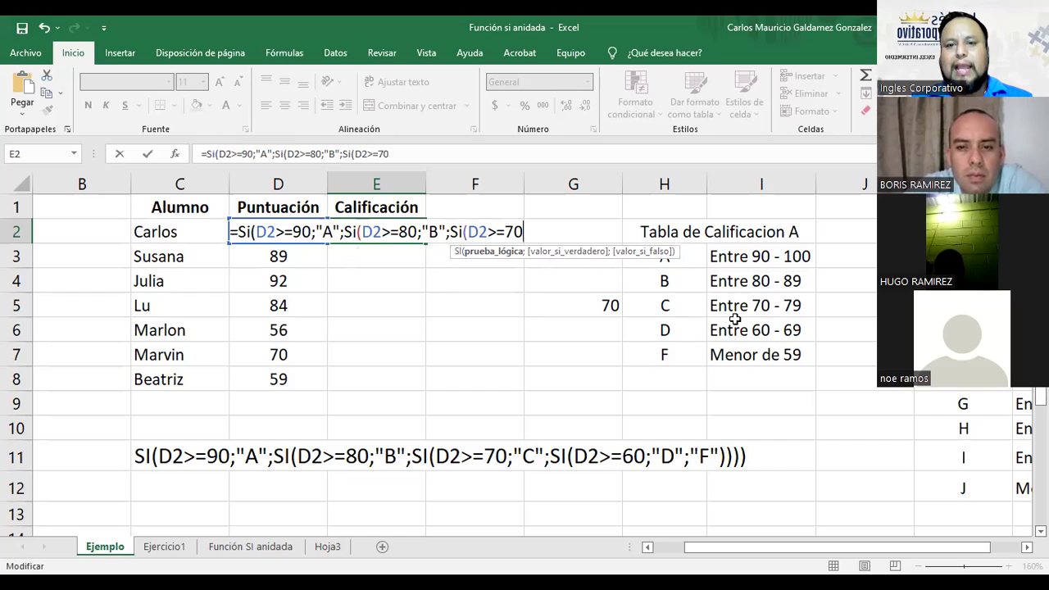
type(";")
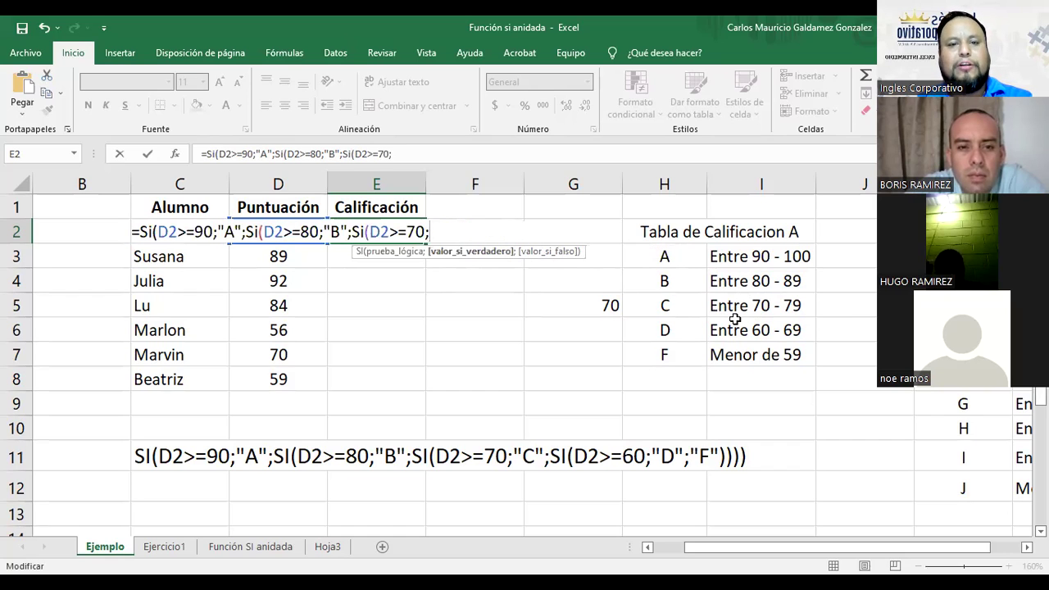
type("\"C\"")
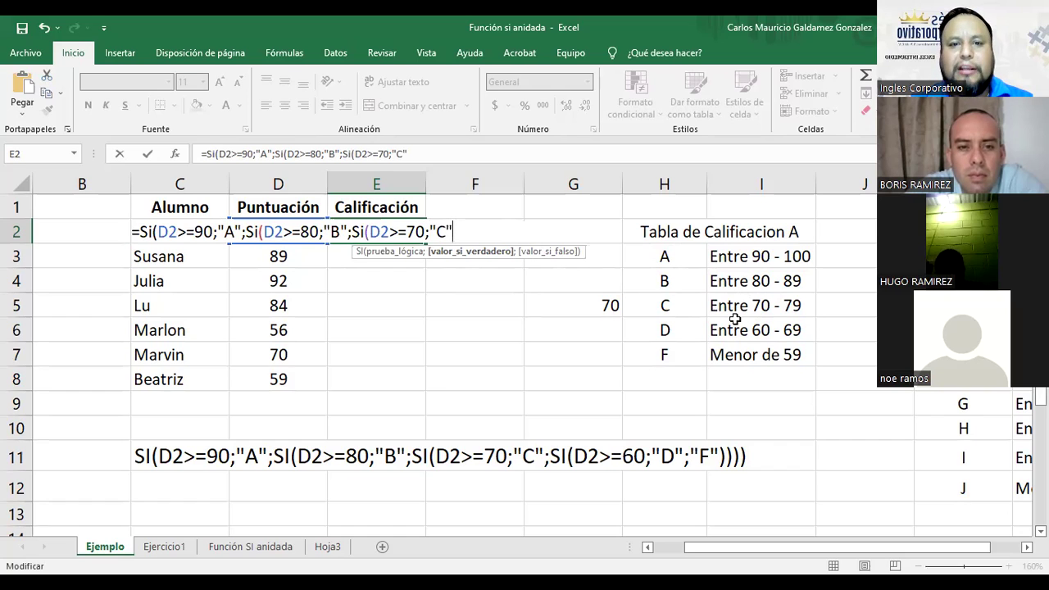
type(";")
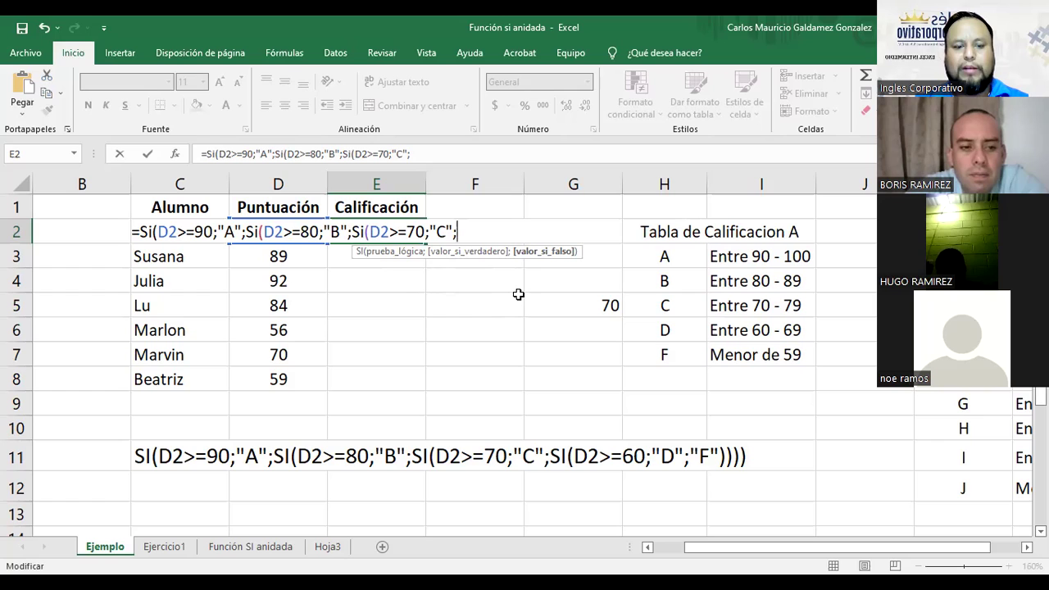
Step: Nest a fourth SI in the E2 formula, testing D2>=60 and returning "D" when true
type("Si(")
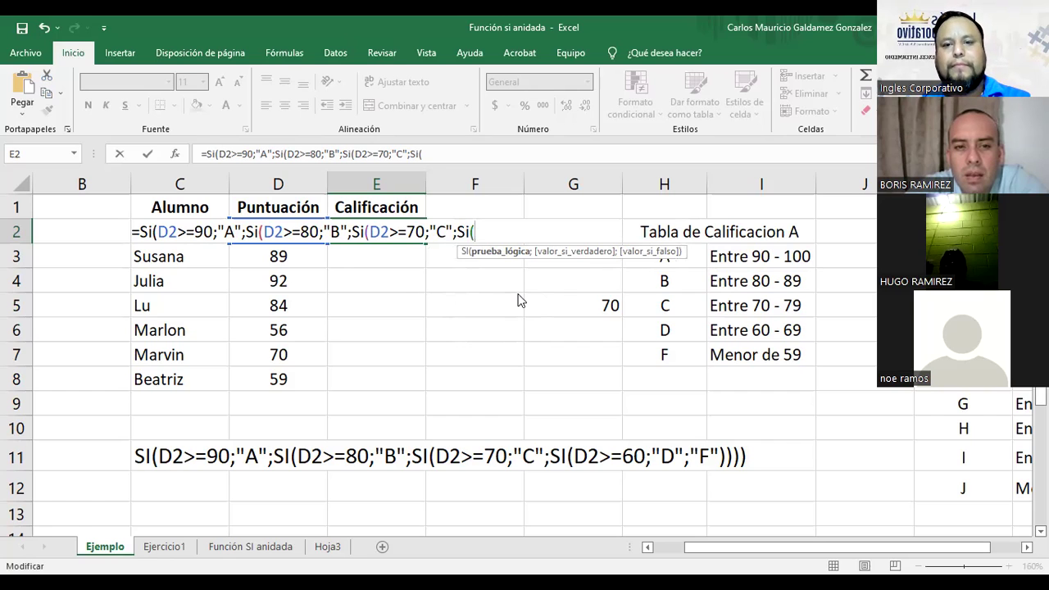
type("D")
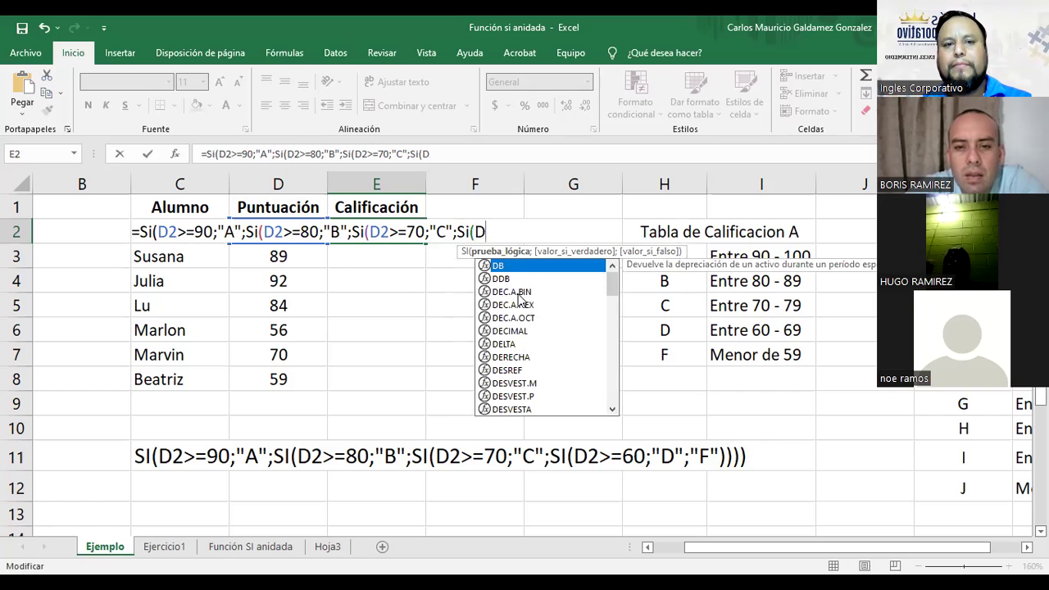
type("2")
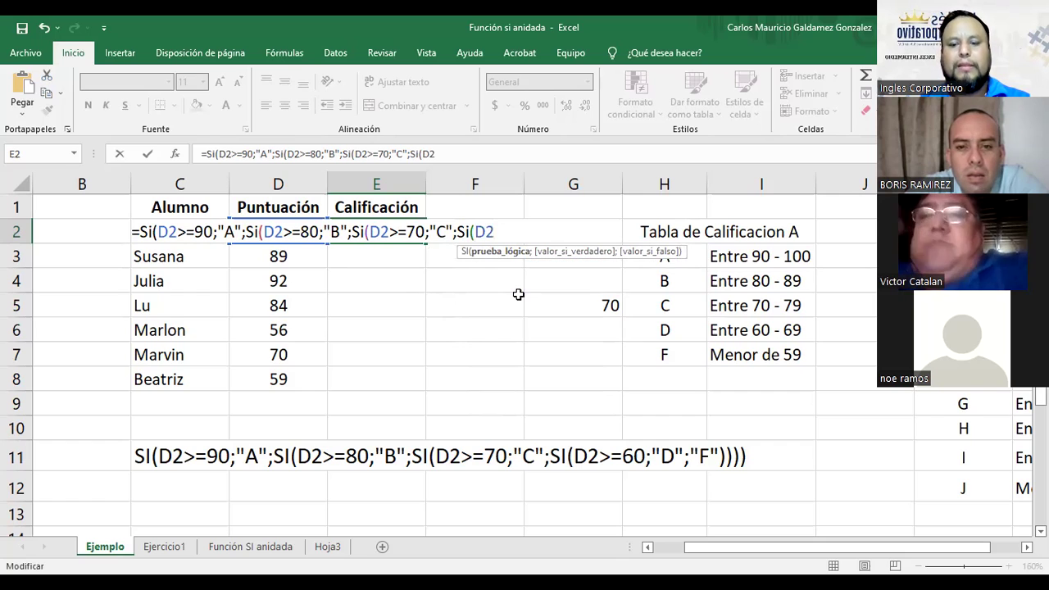
type(">=")
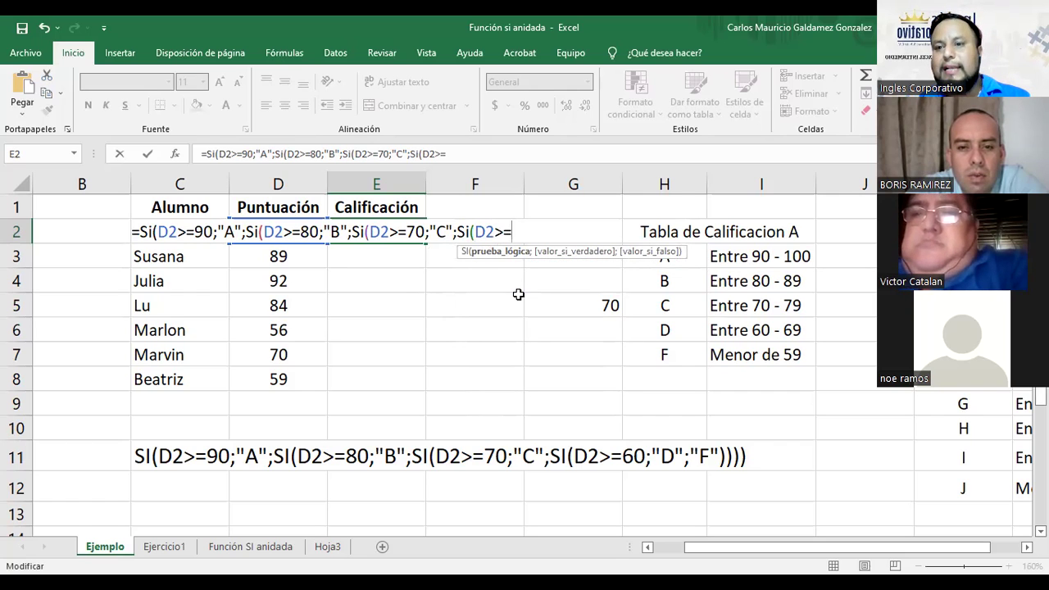
type("60")
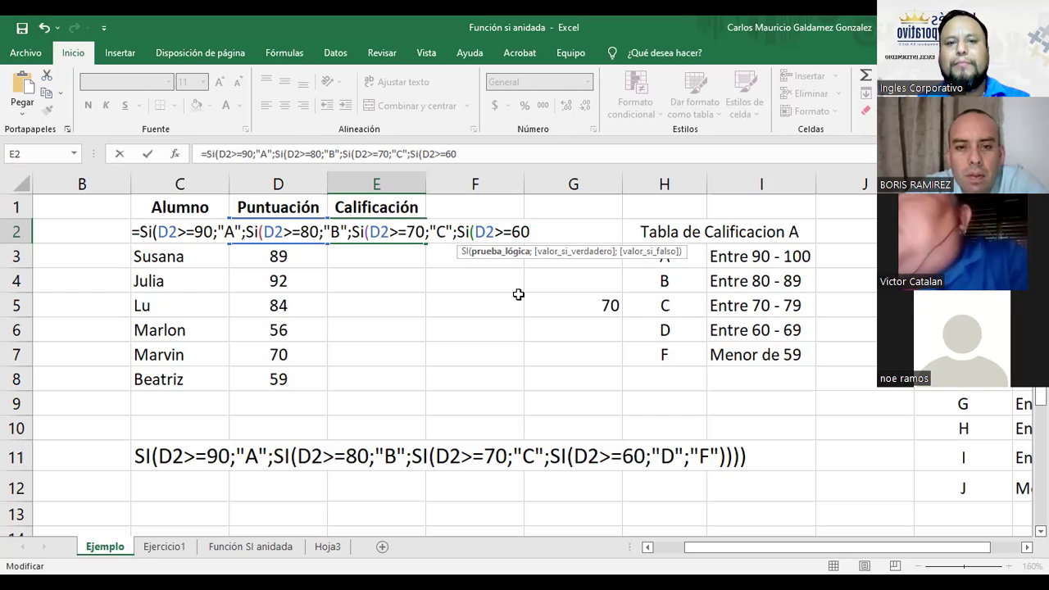
type(";")
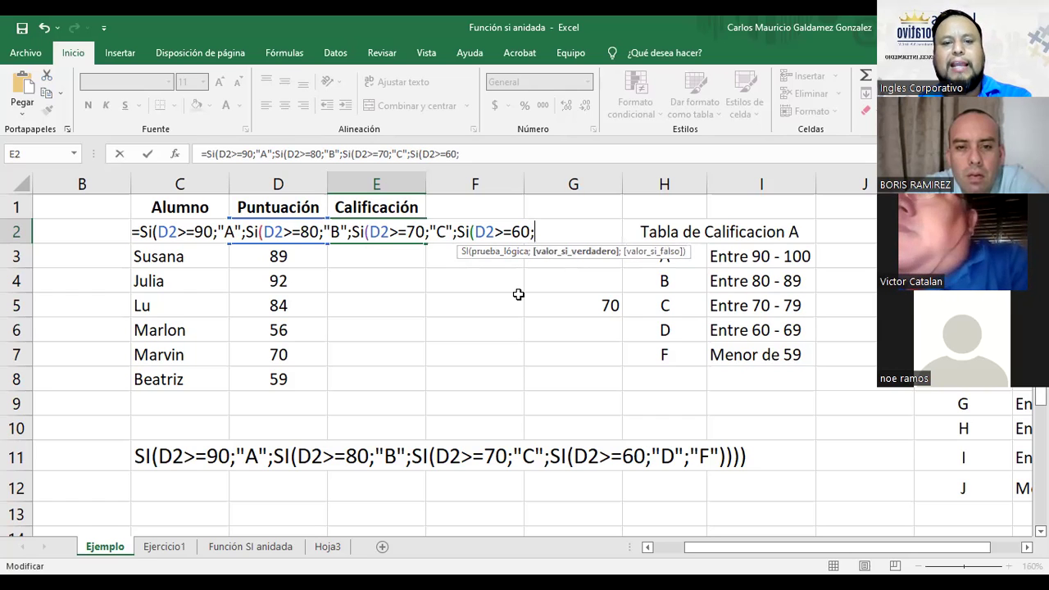
type("\"D\"")
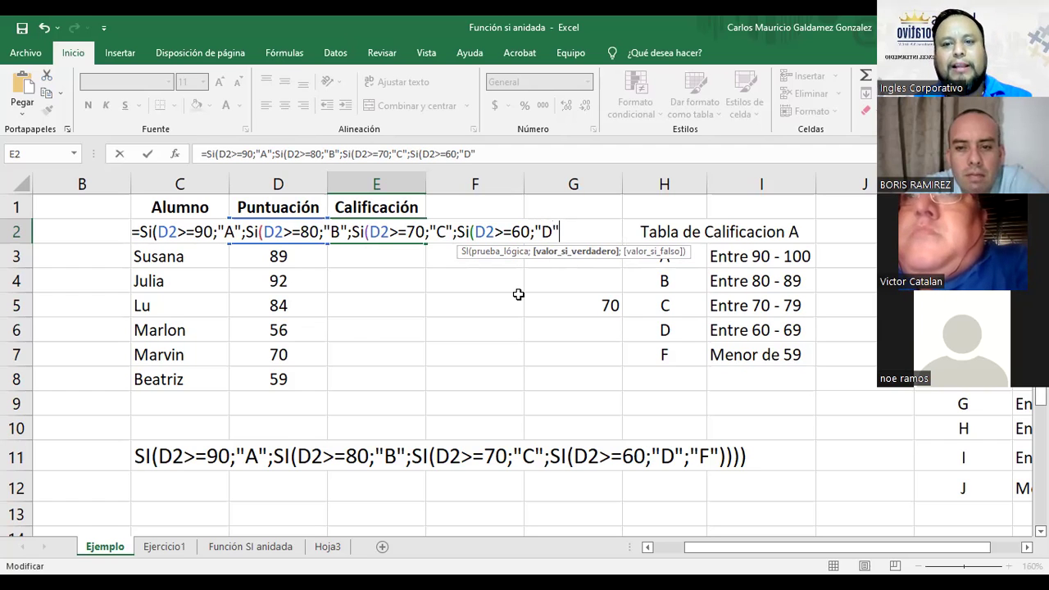
Step: Add "F" as the final false value in E2, close all four SI functions and enter the formula
type(";\"")
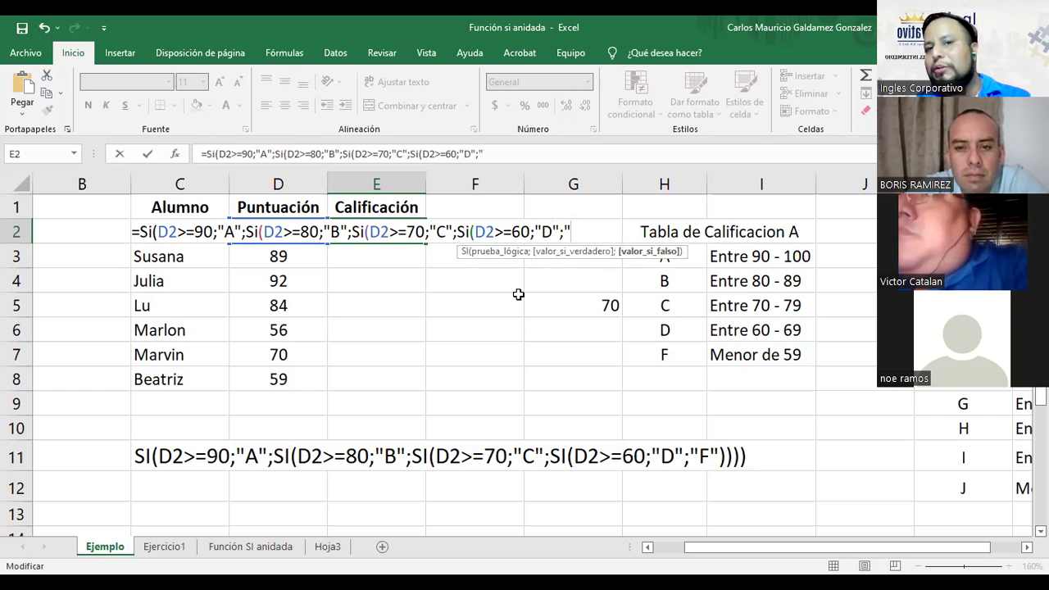
type("F\"")
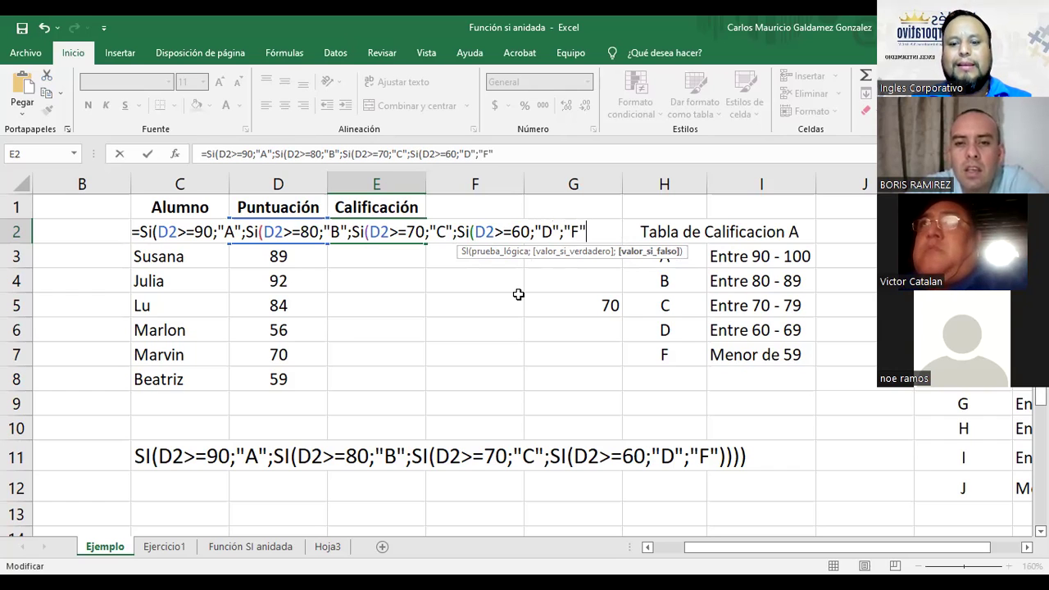
type("))")
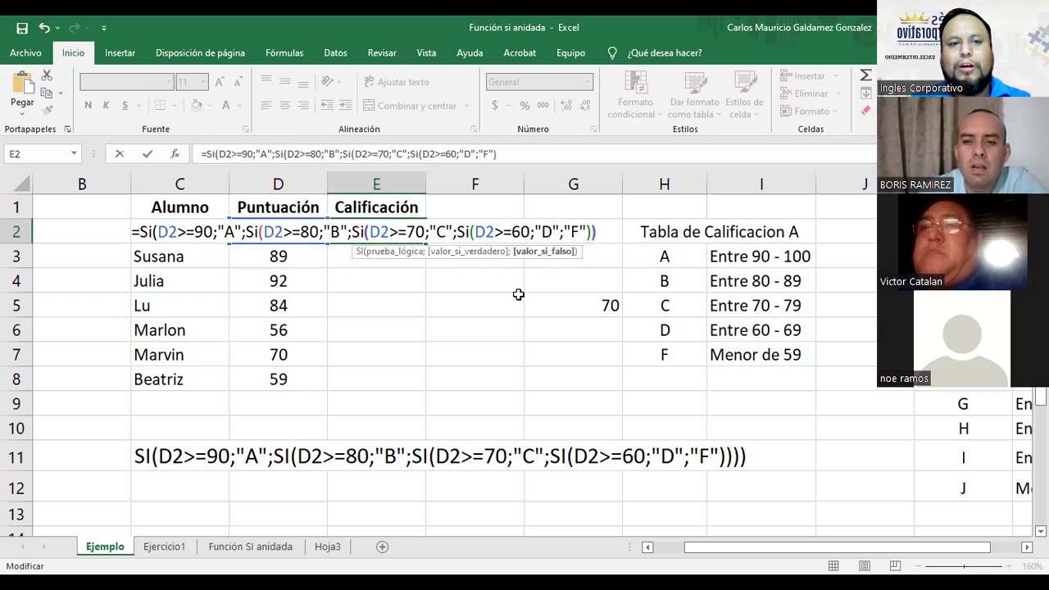
type(")")
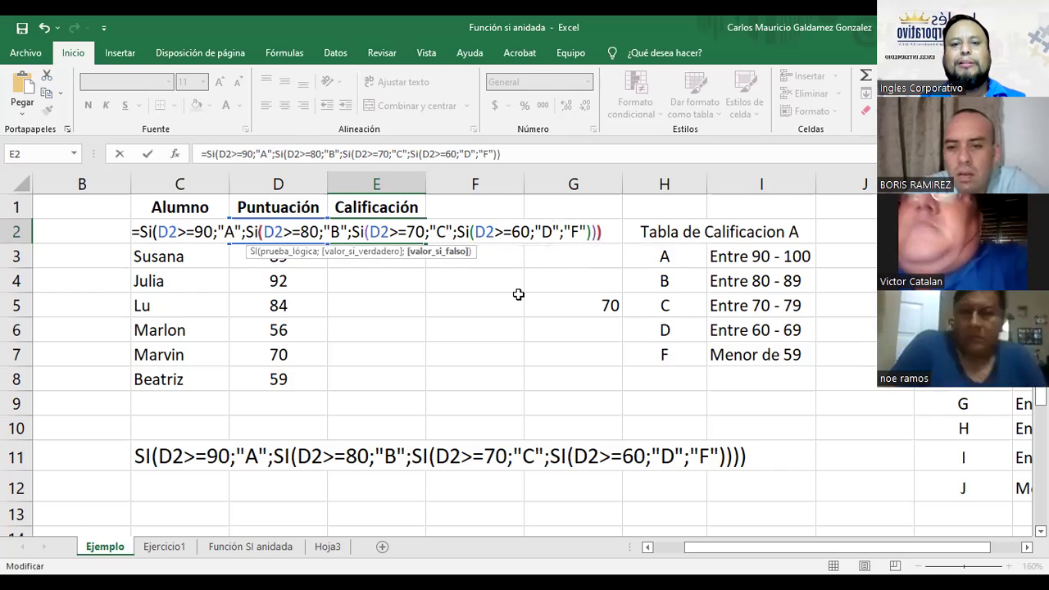
type(")")
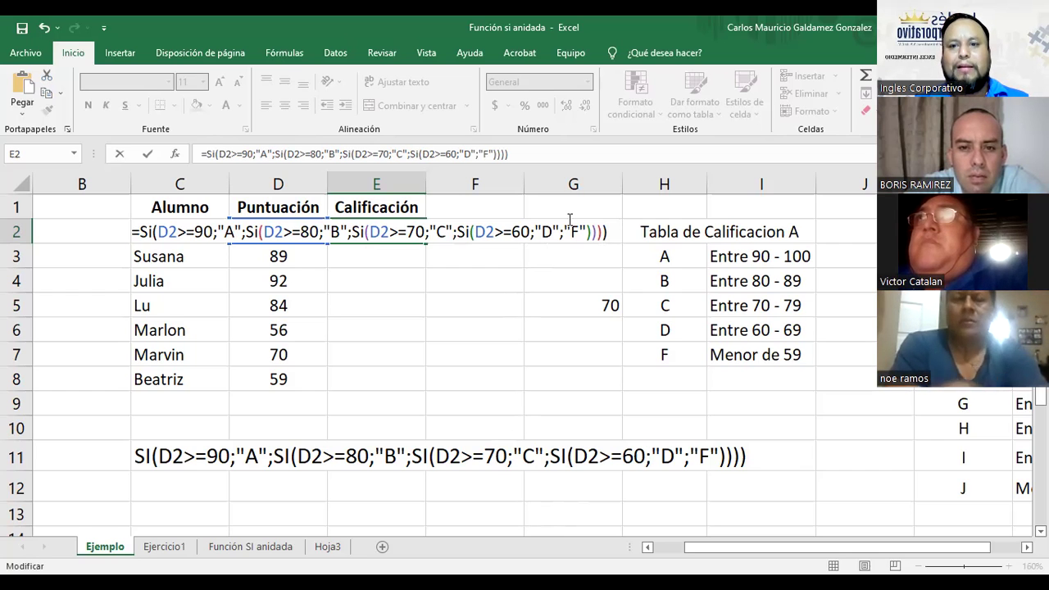
key("Return")
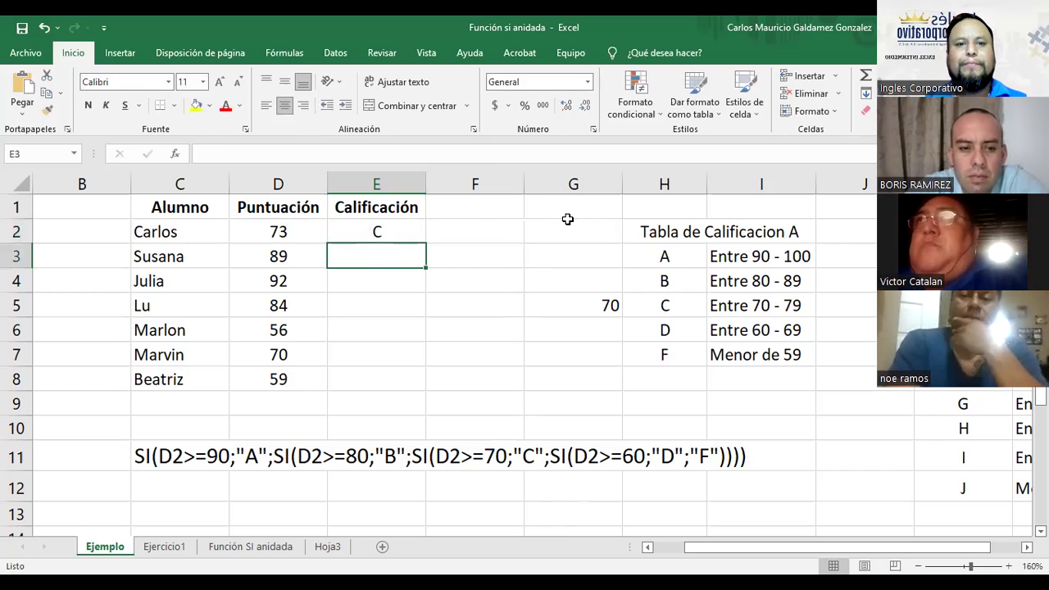
key("Up")
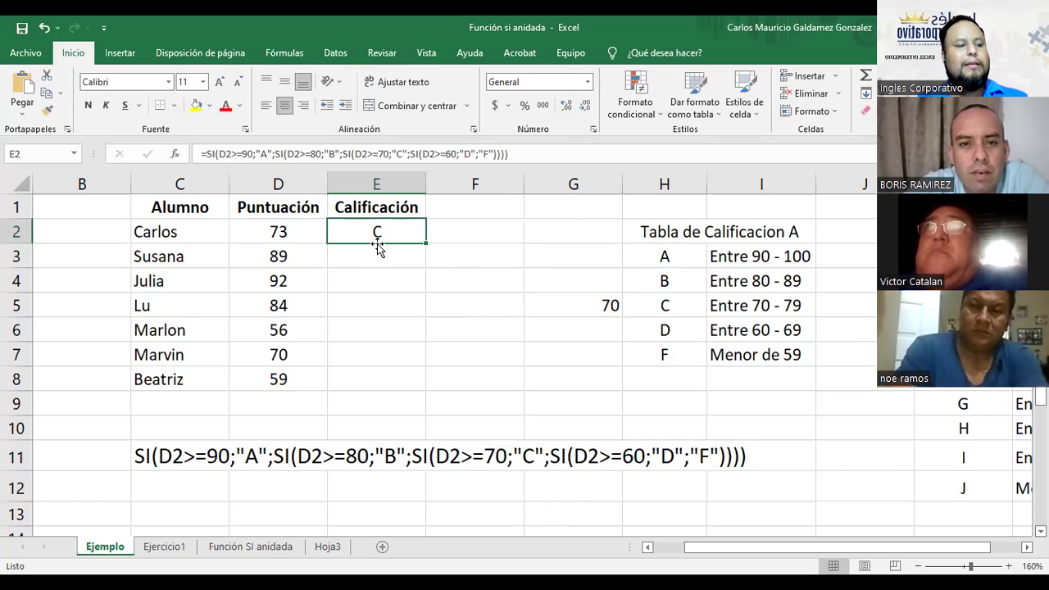
Step: Compare the grades and score ranges of Tabla de Calificacion A with those of Tabla de Calificacion B
left_click_drag(672, 233, 707, 345)
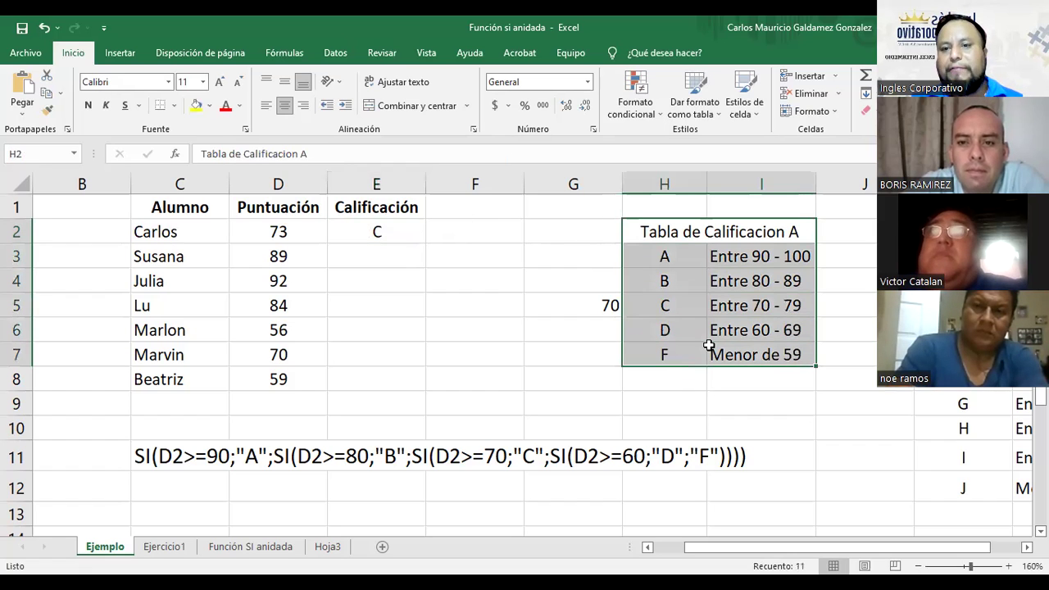
left_click(667, 356)
left_click(734, 354)
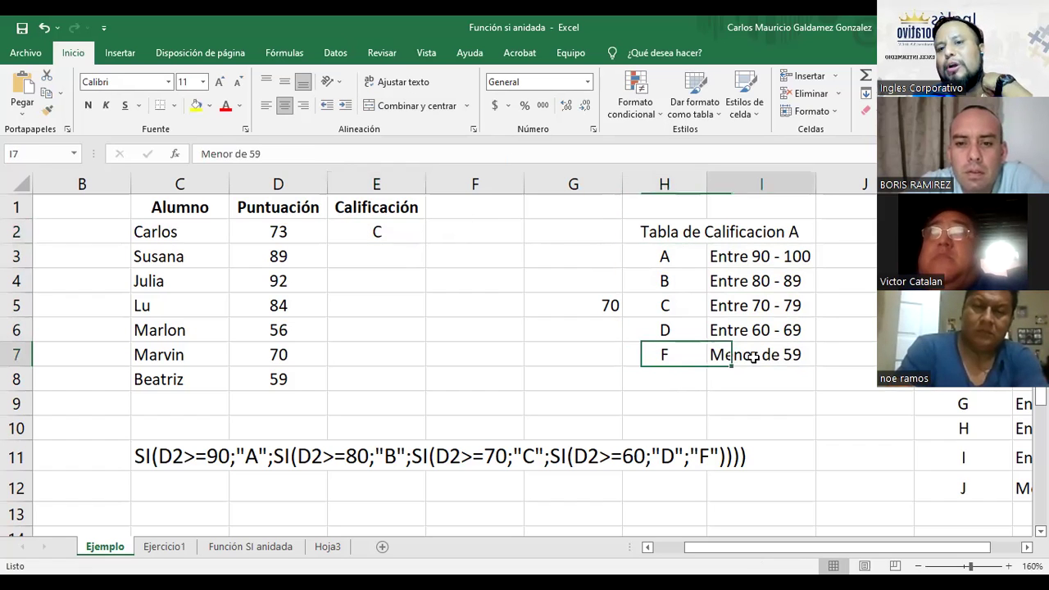
left_click(667, 356)
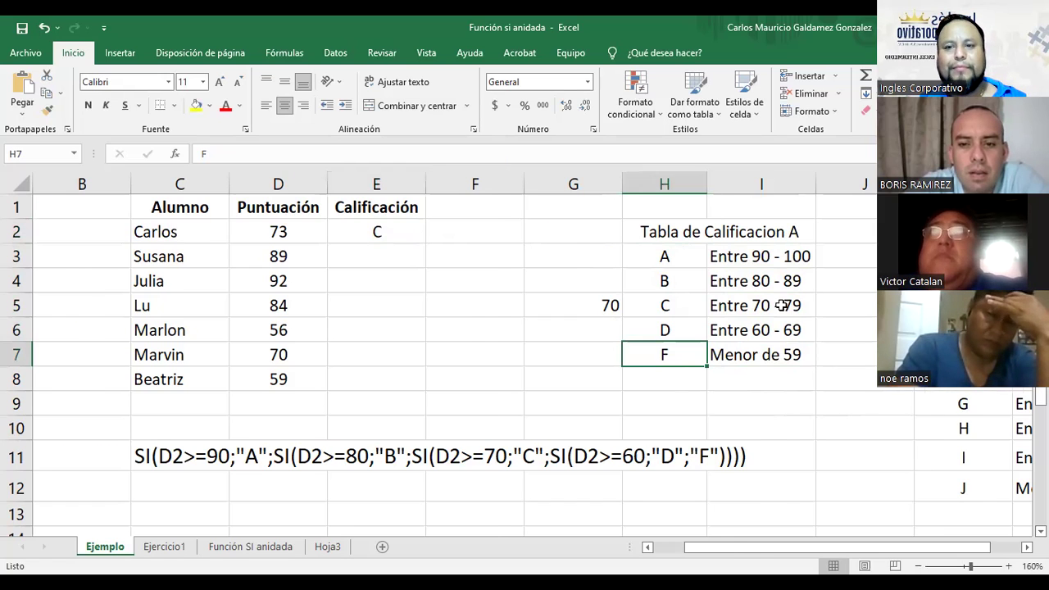
scroll(782, 305, "right", 2)
left_click_drag(756, 227, 809, 485)
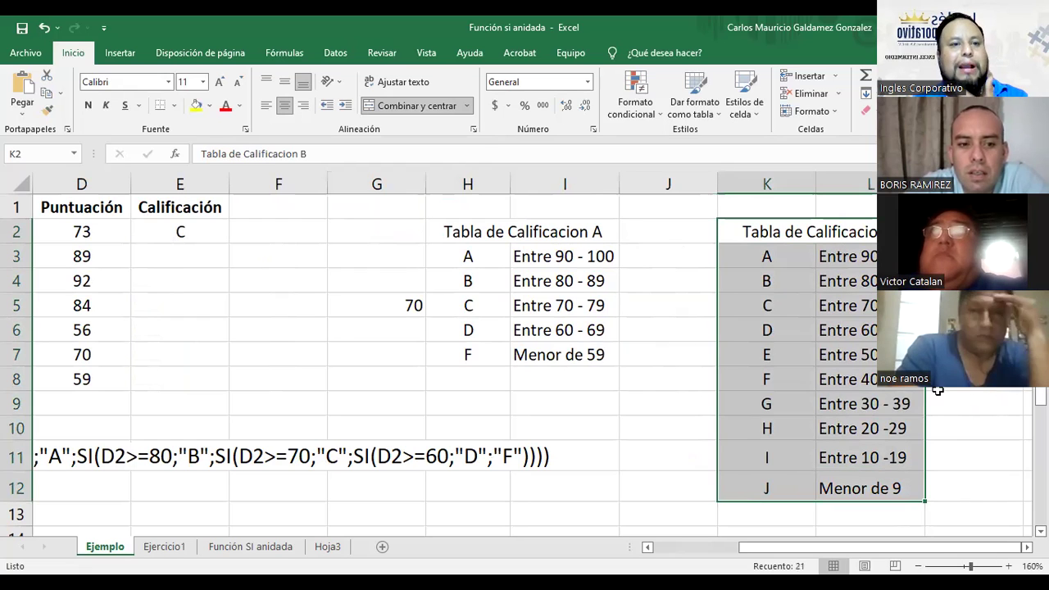
left_click(784, 379)
left_click(829, 382)
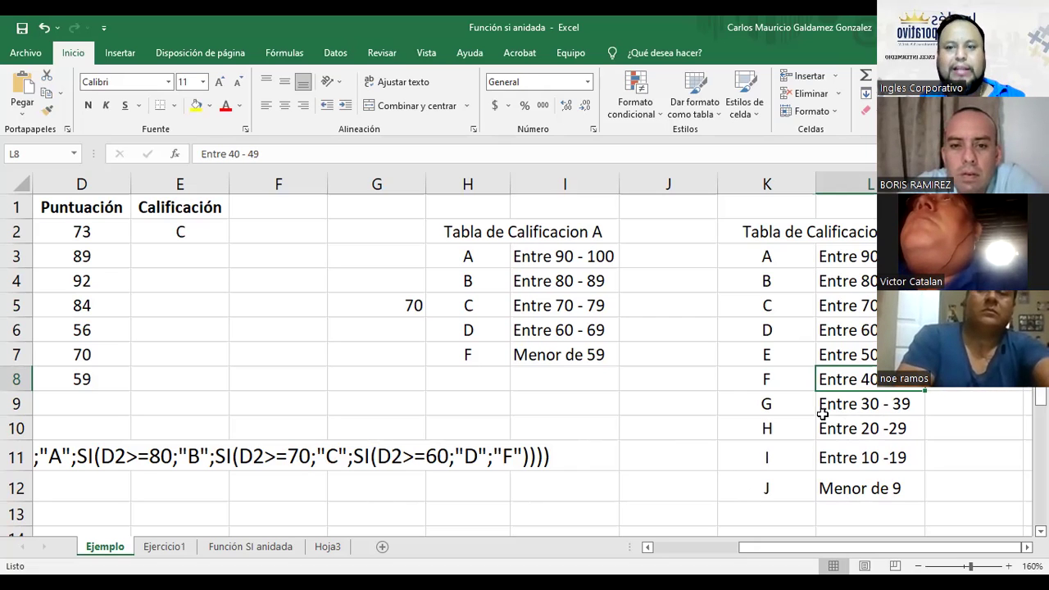
left_click_drag(481, 232, 541, 354)
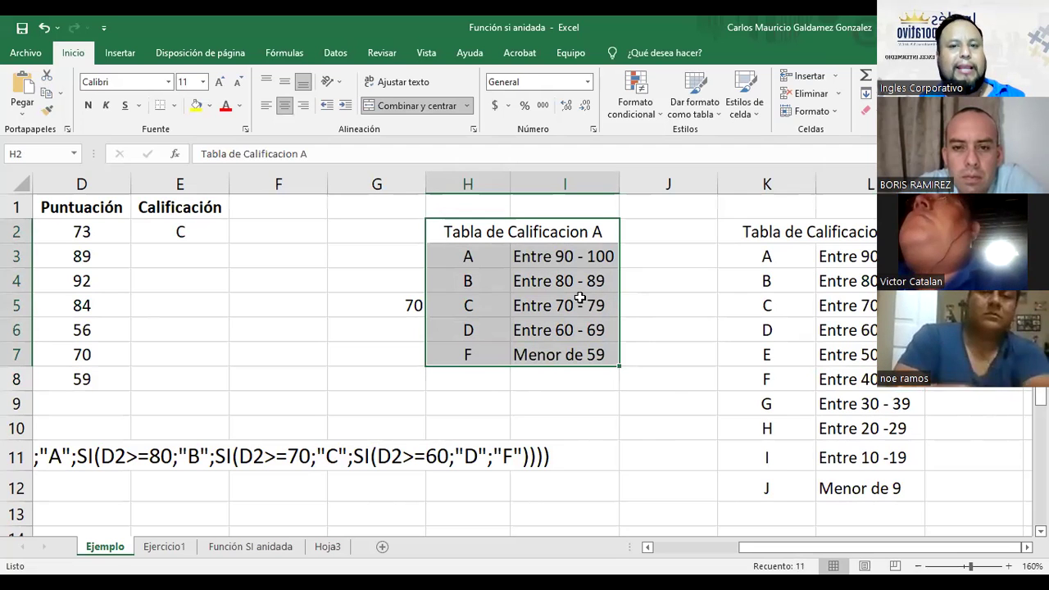
left_click(558, 313)
left_click_drag(489, 235, 556, 361)
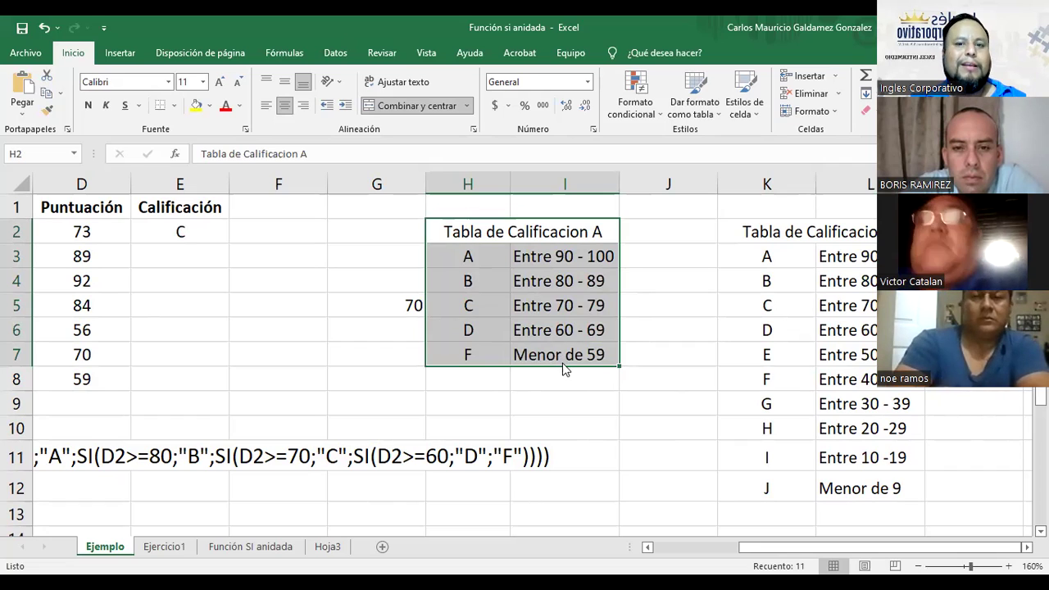
left_click(556, 351)
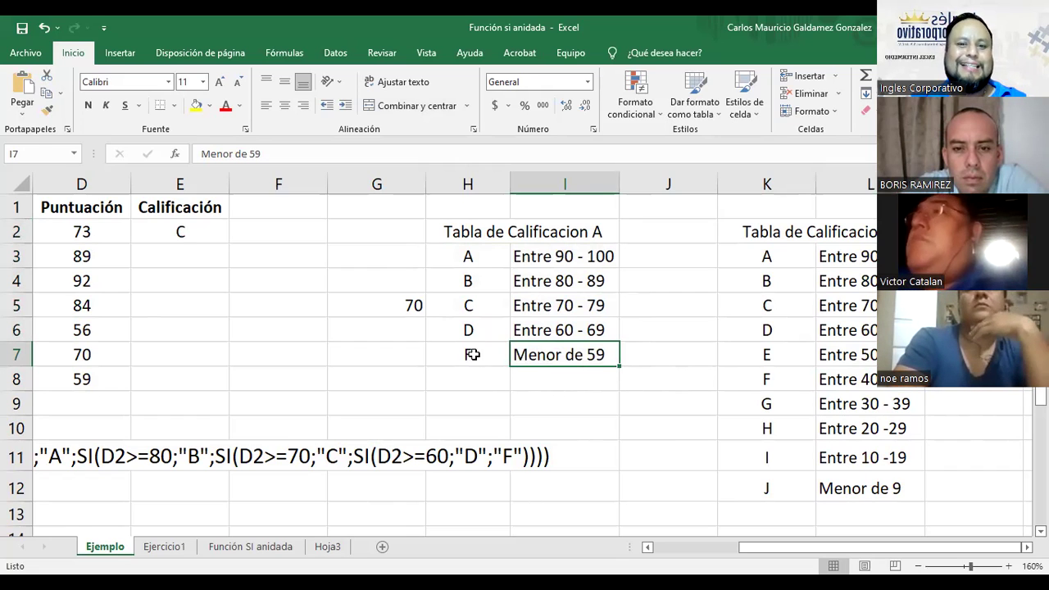
left_click_drag(477, 231, 501, 354)
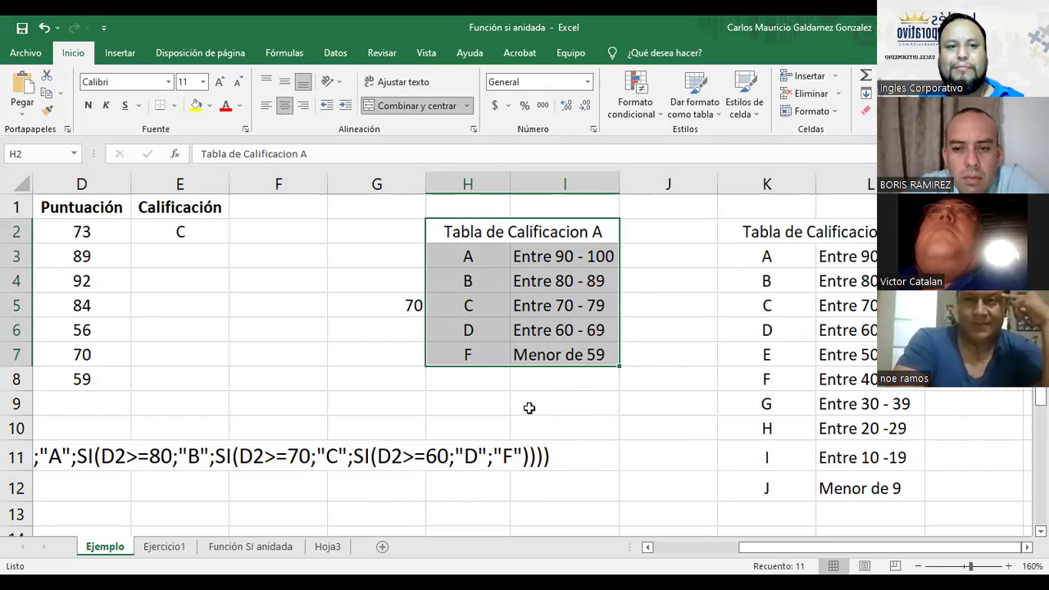
left_click(550, 354)
left_click_drag(752, 232, 831, 491)
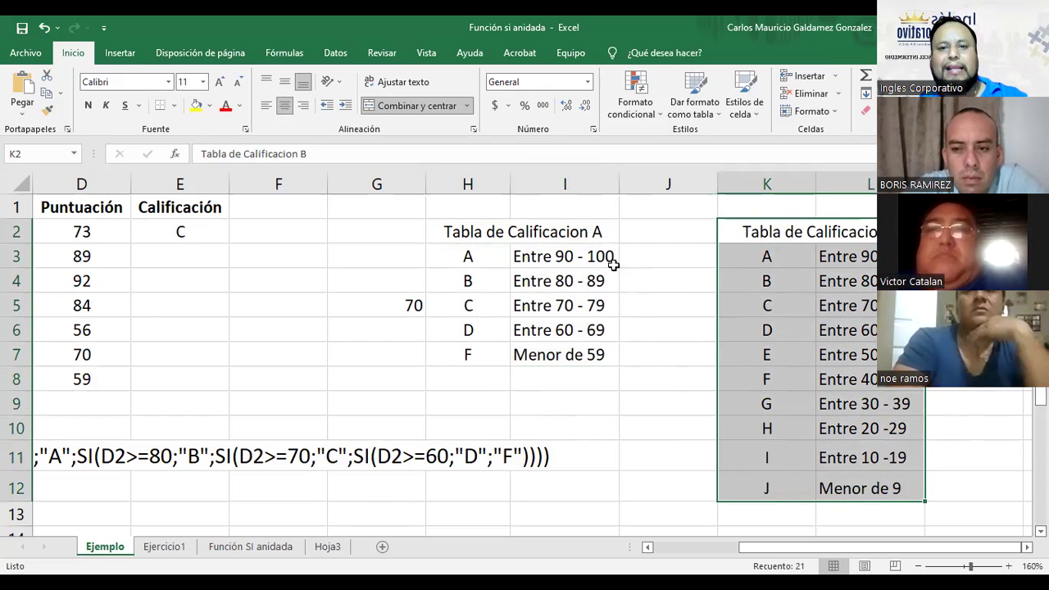
left_click_drag(461, 229, 496, 360)
left_click_drag(784, 243, 856, 487)
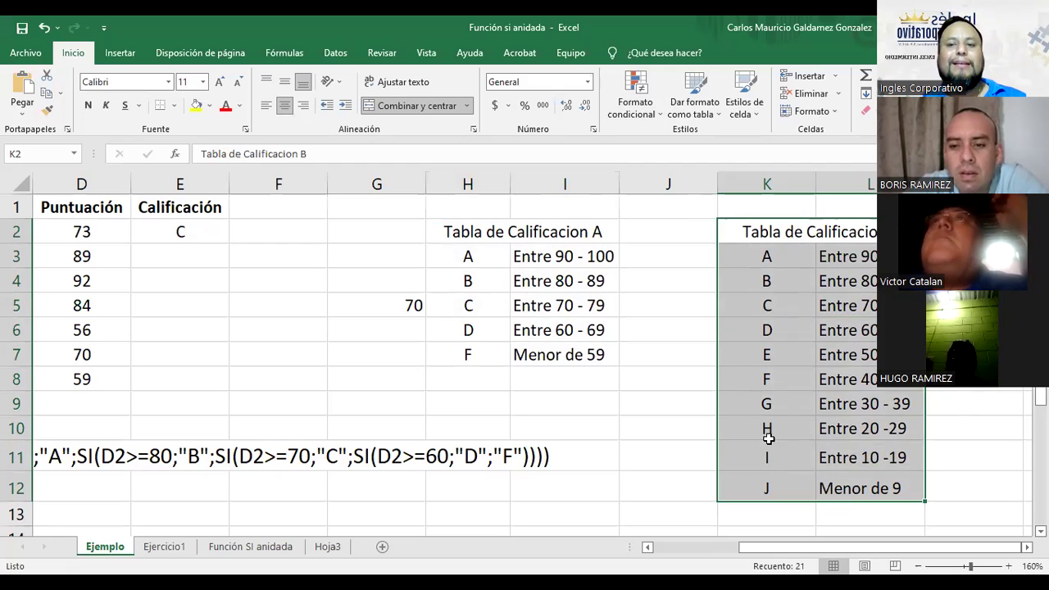
left_click_drag(763, 258, 763, 453)
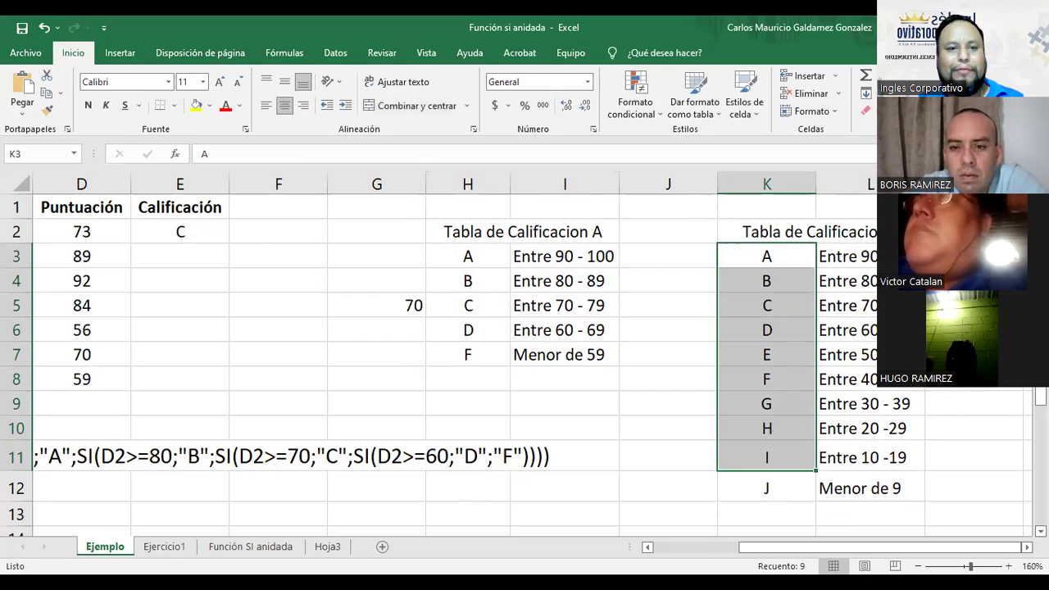
Step: Check the last nested SI in E2 and the sample formula in row 11 against the grade rows of Tabla de Calificacion A
left_click(164, 226)
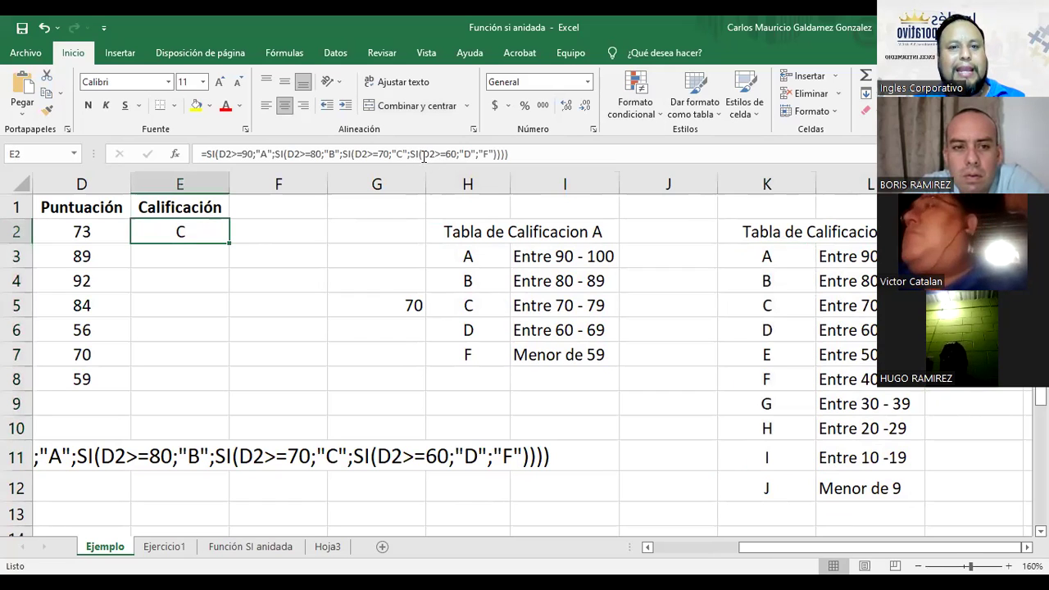
left_click_drag(422, 154, 484, 154)
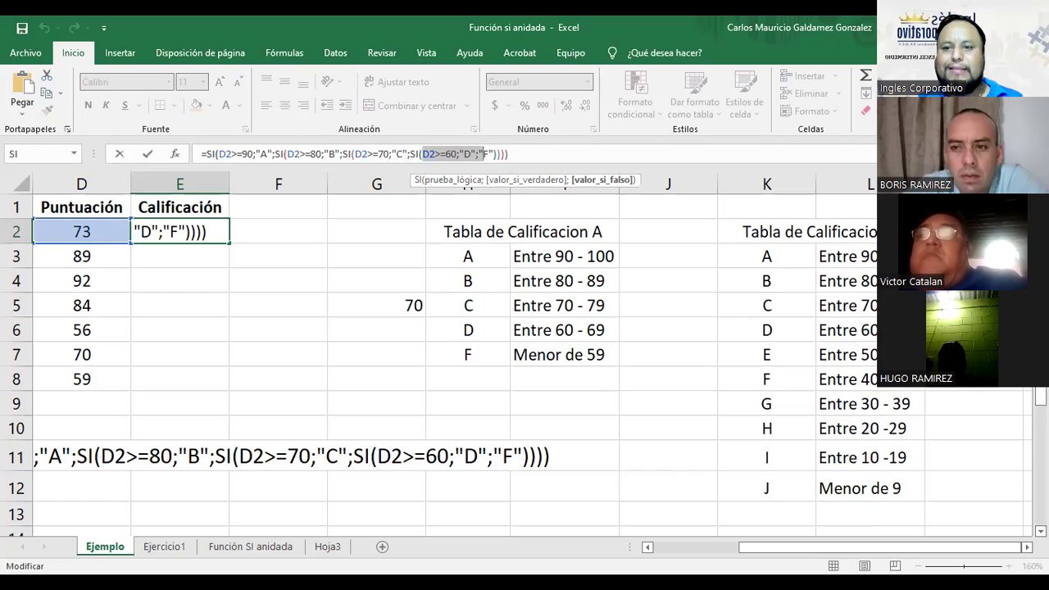
left_click(755, 256)
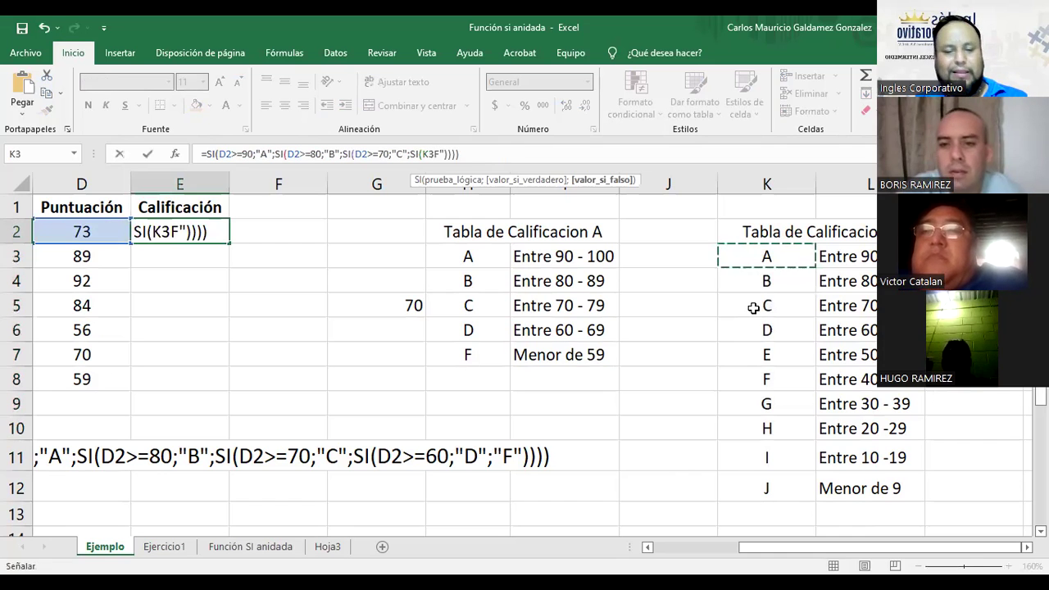
key("Escape")
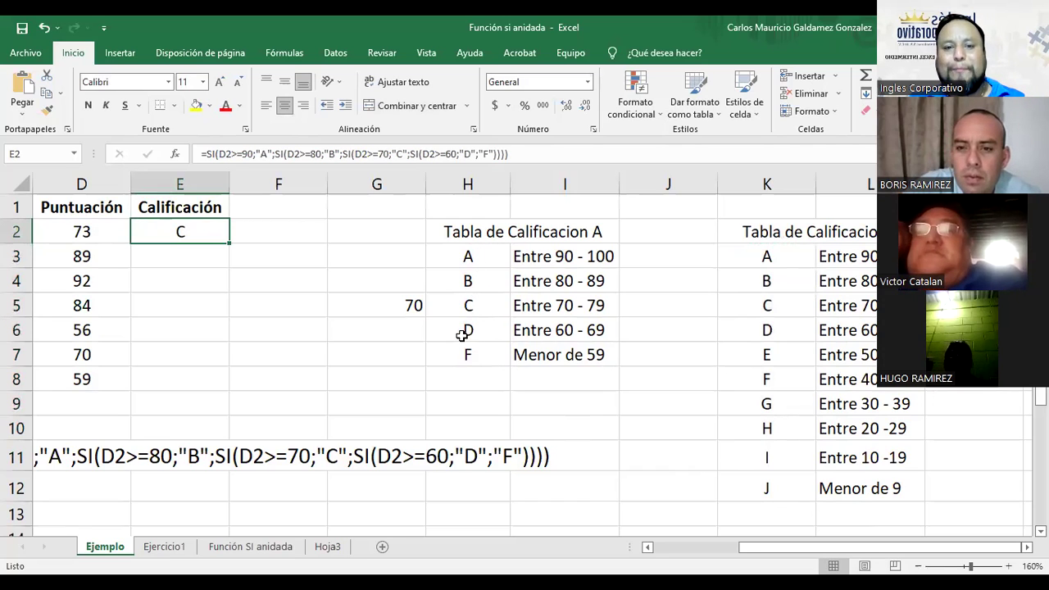
left_click_drag(450, 327, 551, 331)
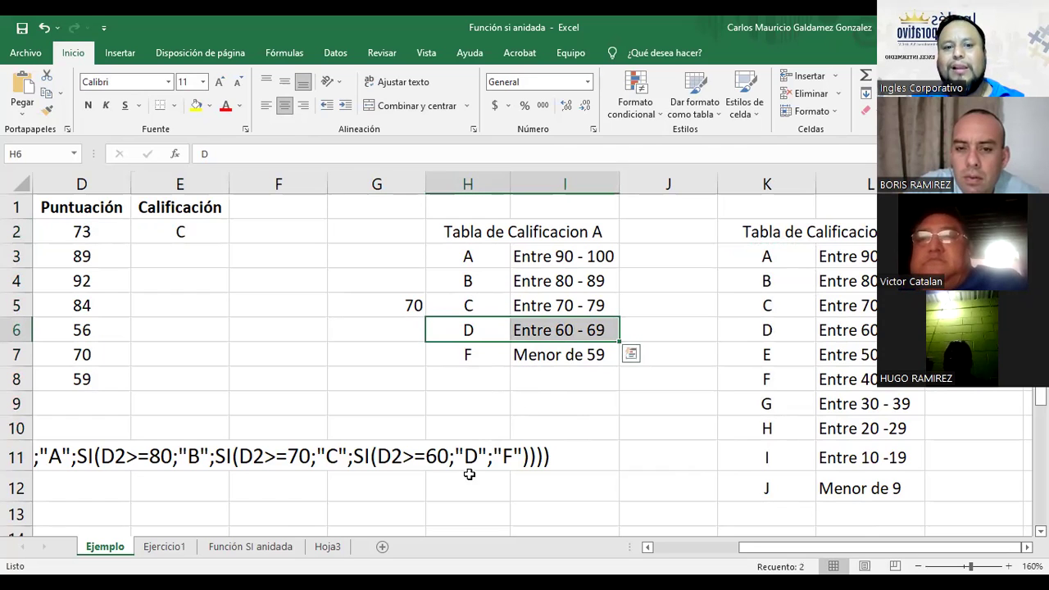
left_click(354, 459)
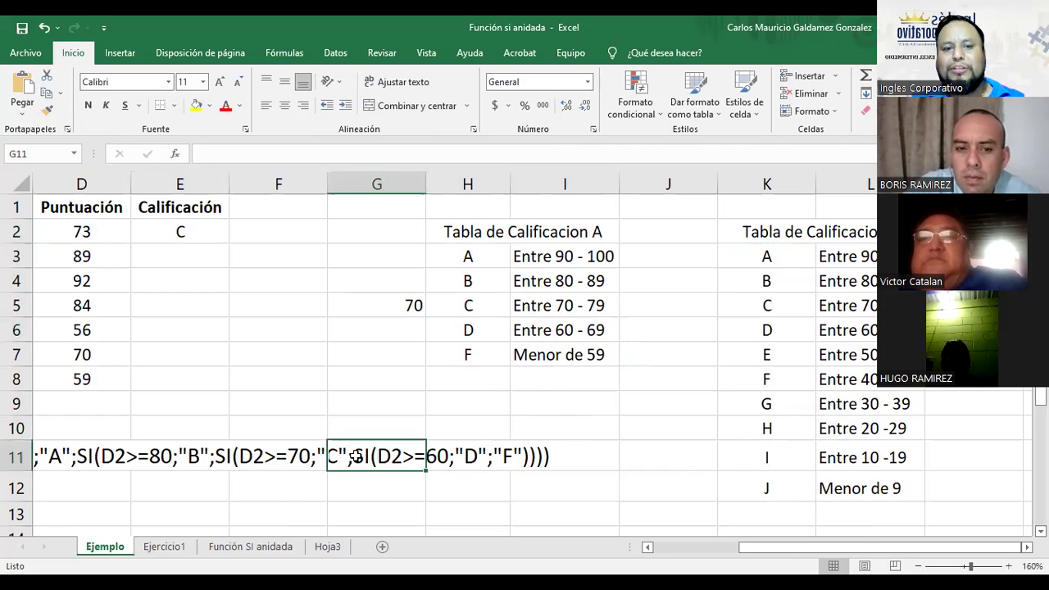
left_click(360, 490)
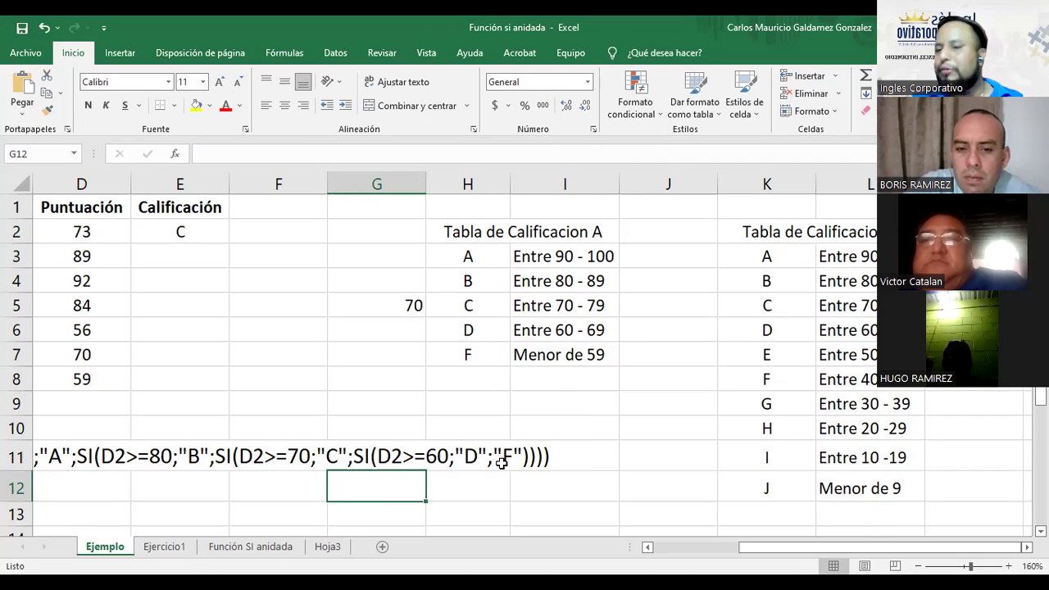
left_click_drag(467, 332, 462, 252)
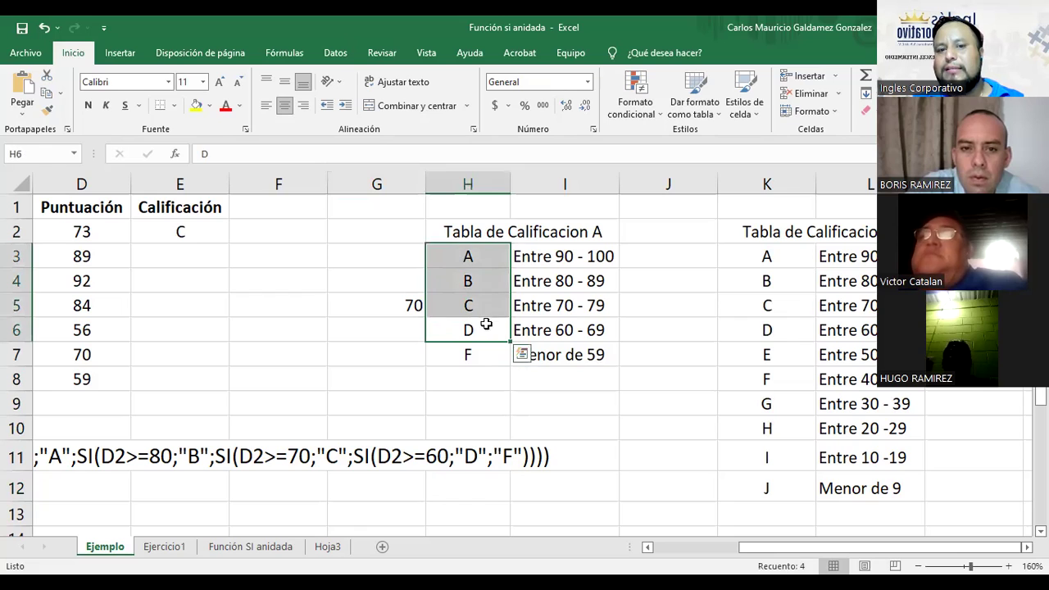
left_click_drag(473, 355, 557, 354)
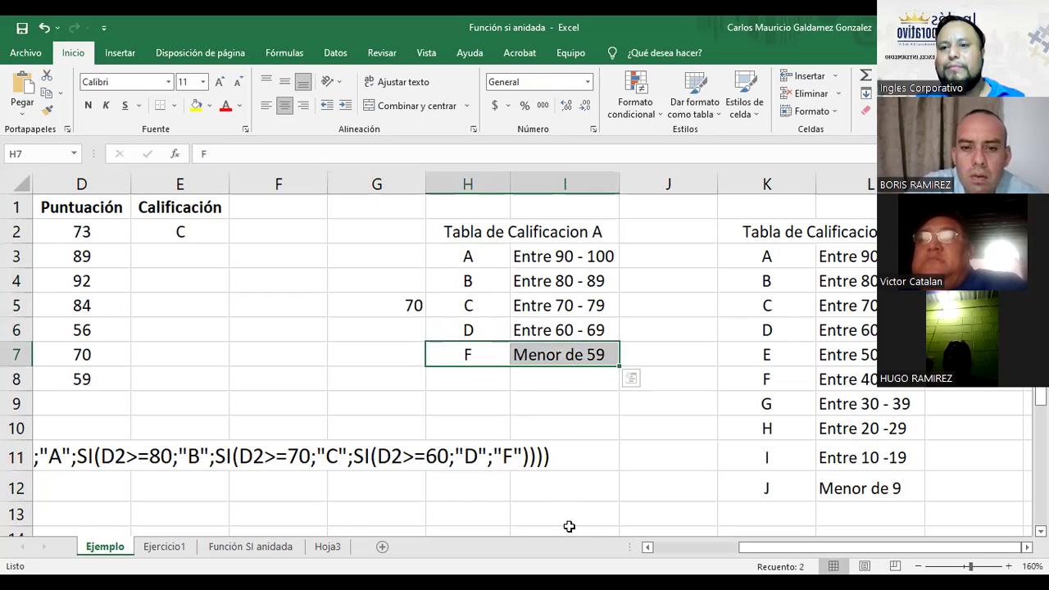
Step: Autofit the width of column G so the student list and Tabla de Calificacion A fit side by side
left_click(471, 356)
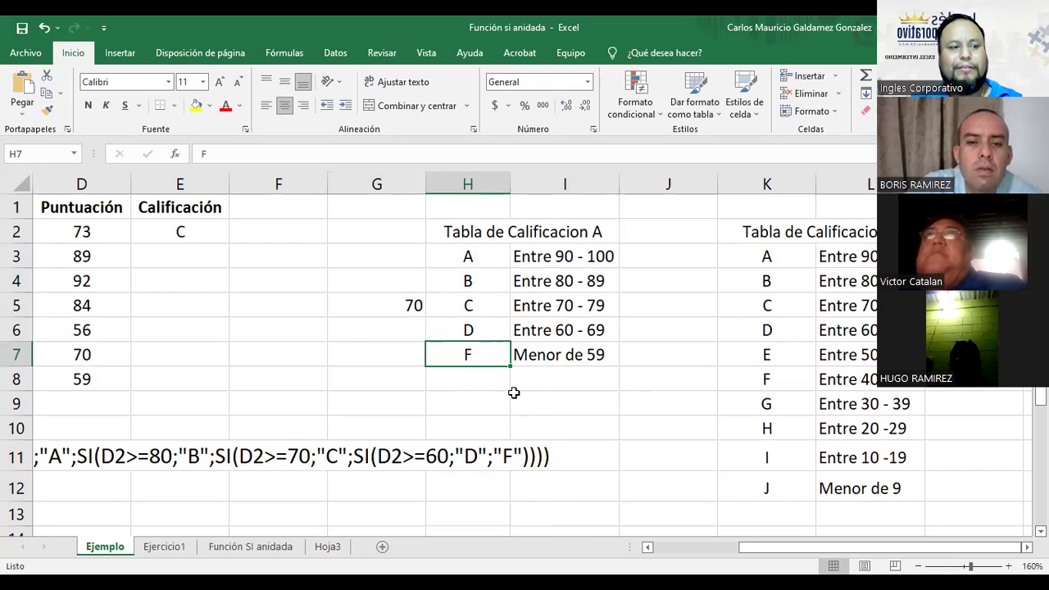
left_click(672, 551)
left_click(673, 551)
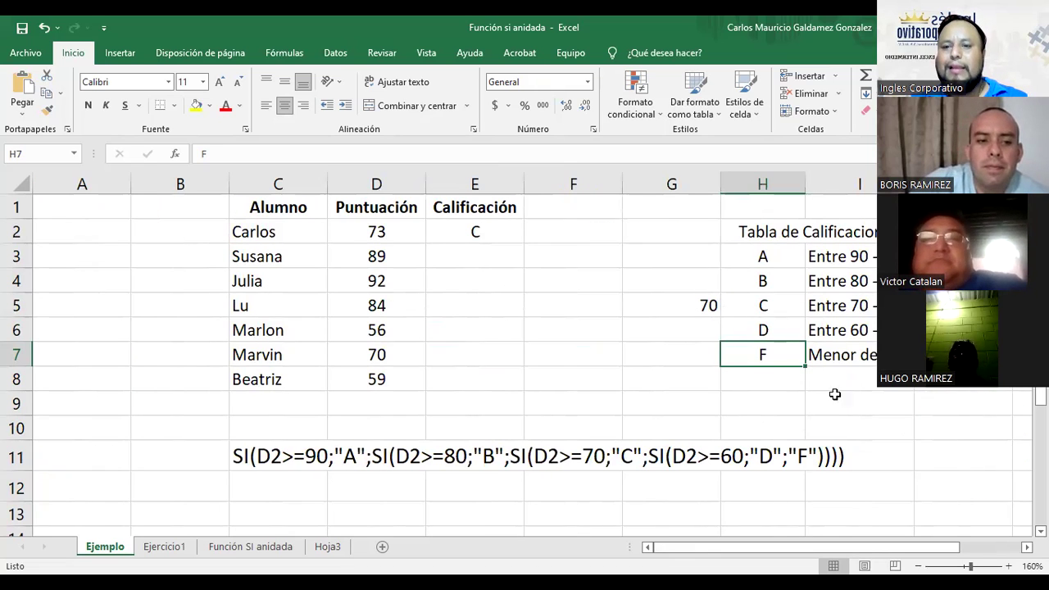
left_click(829, 355)
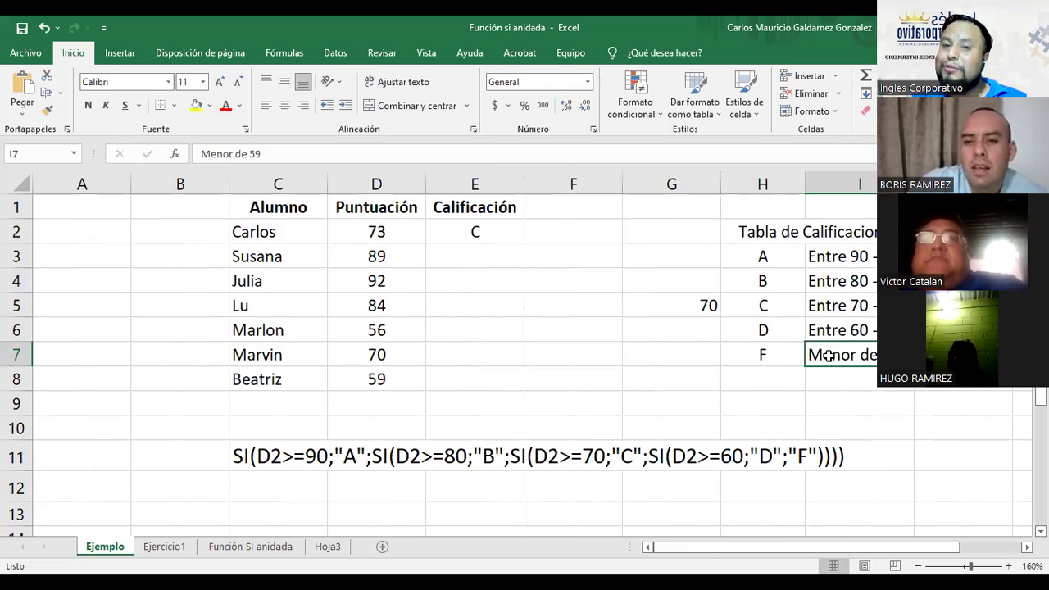
double_click(718, 180)
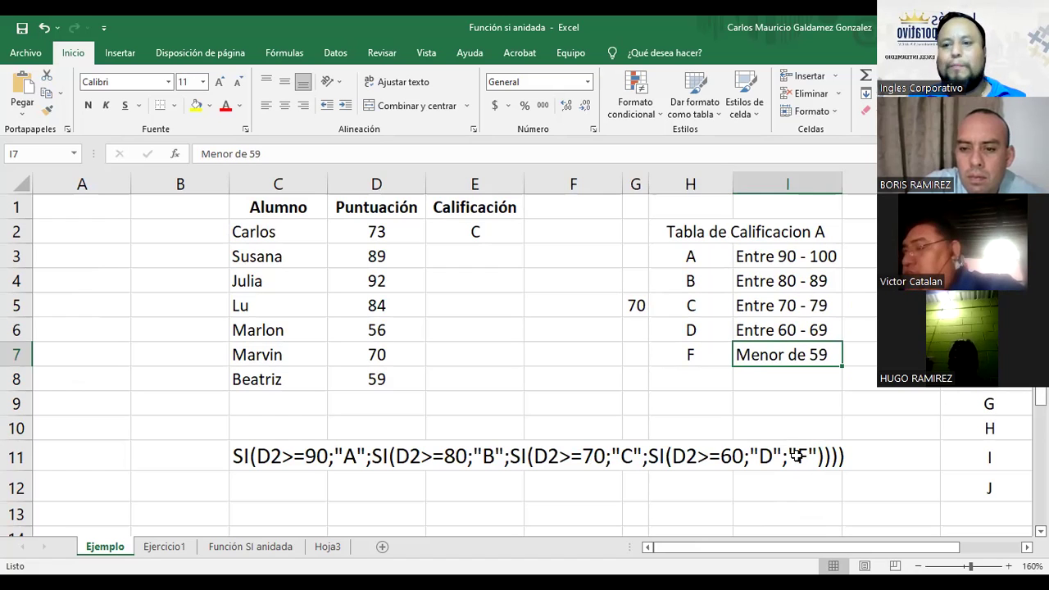
Step: Replace the final "F" value in the E2 formula with a fifth nested SI that tests D2<=59
left_click(457, 234)
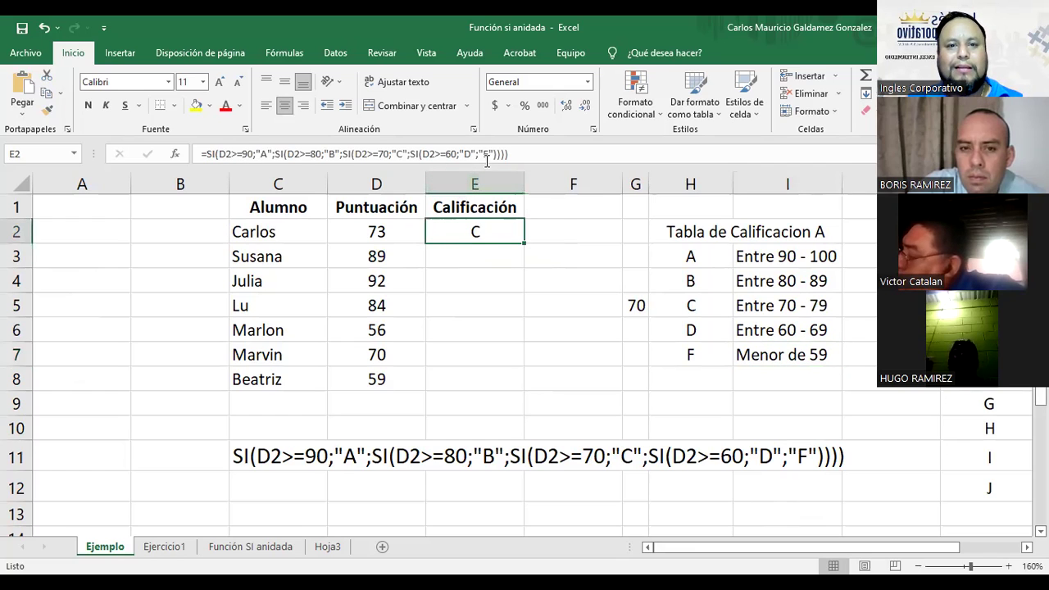
left_click(489, 154)
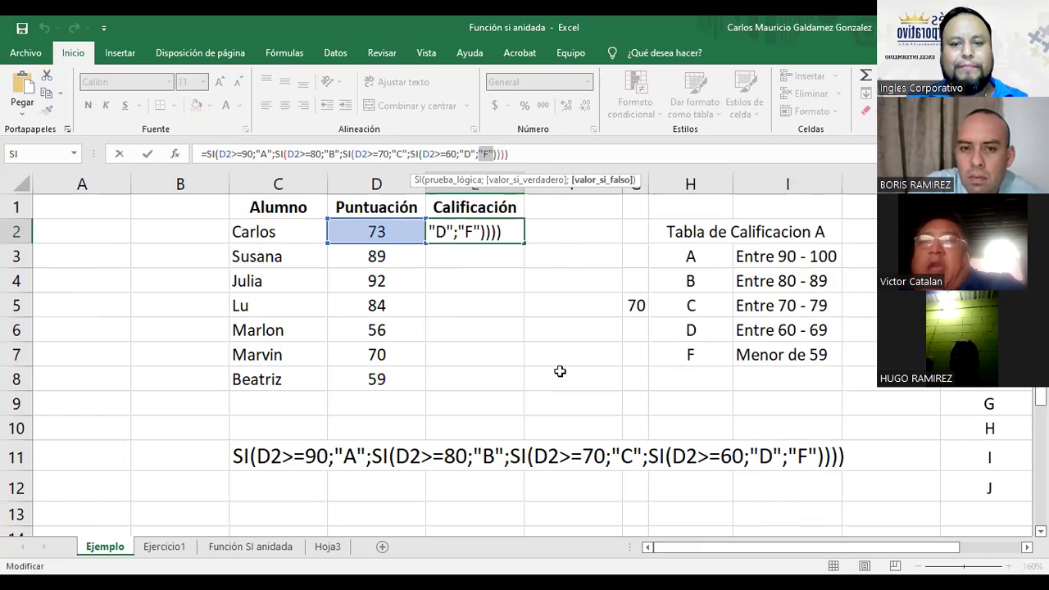
type("Si(")
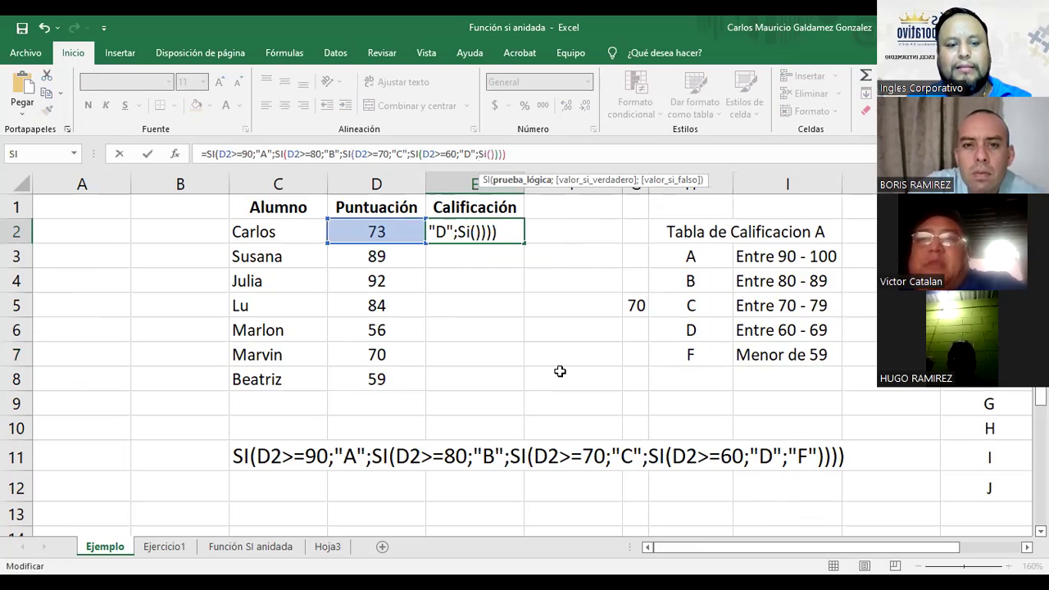
type("D2>")
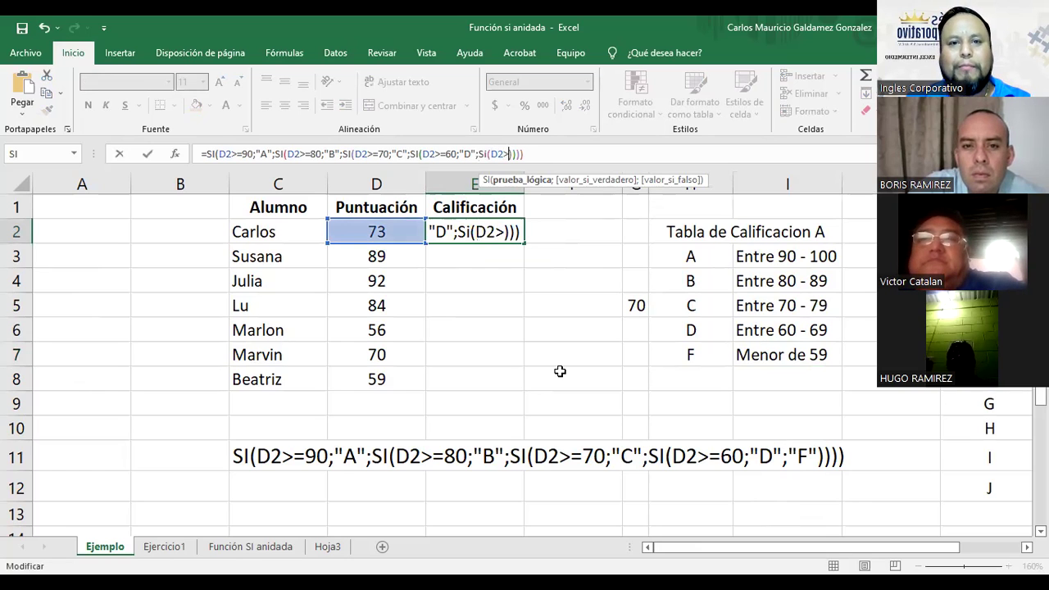
type("=")
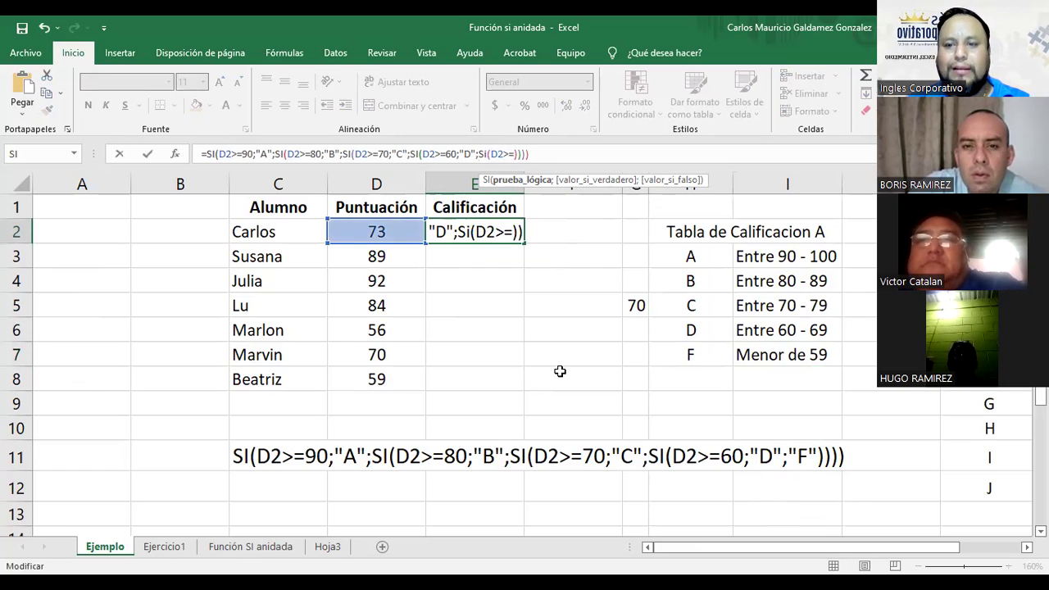
key("BackSpace")
key("BackSpace")
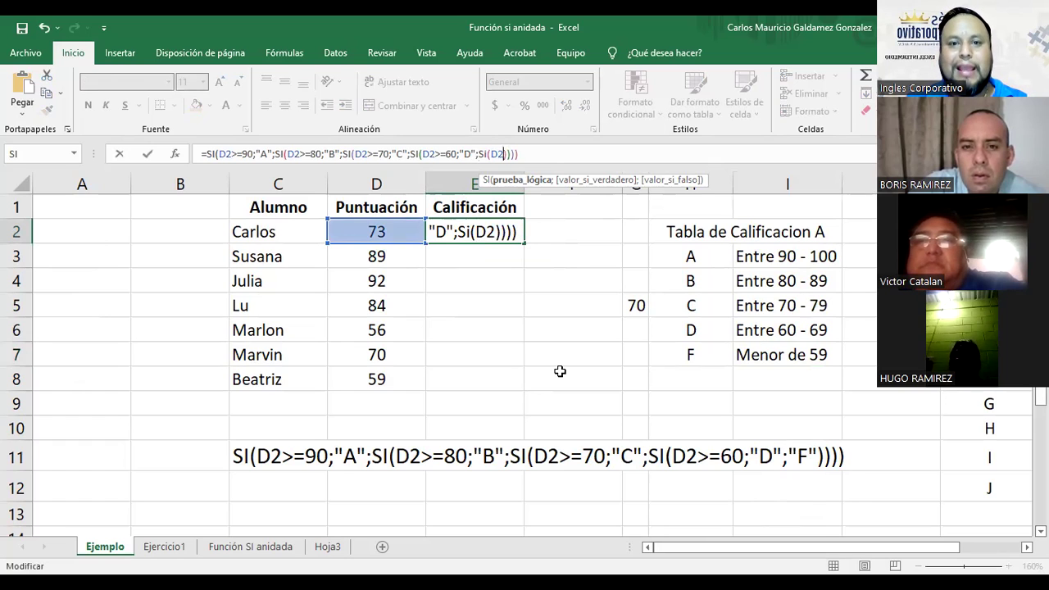
type("<")
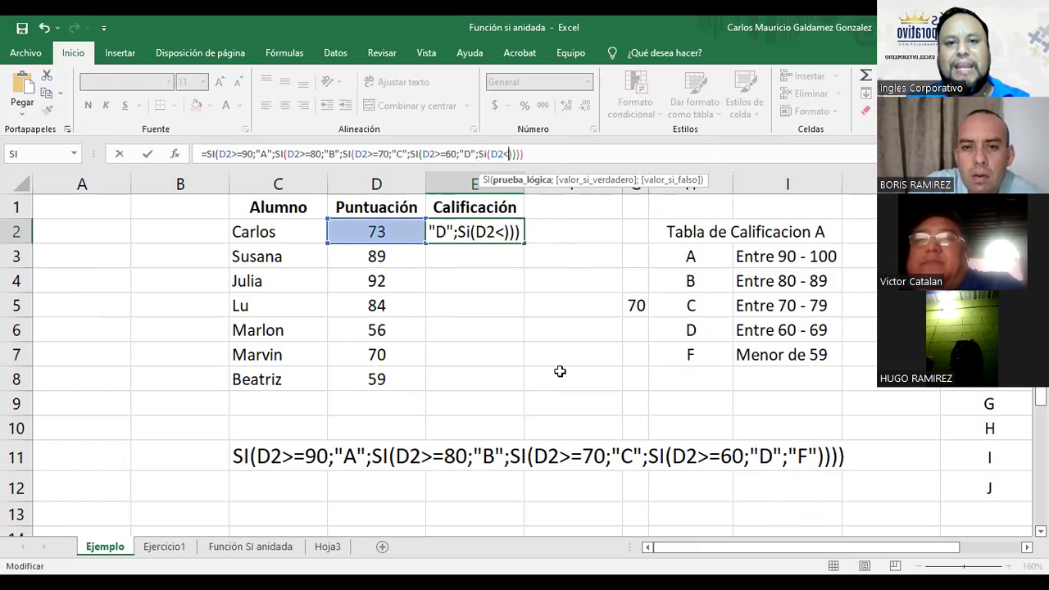
type("=5")
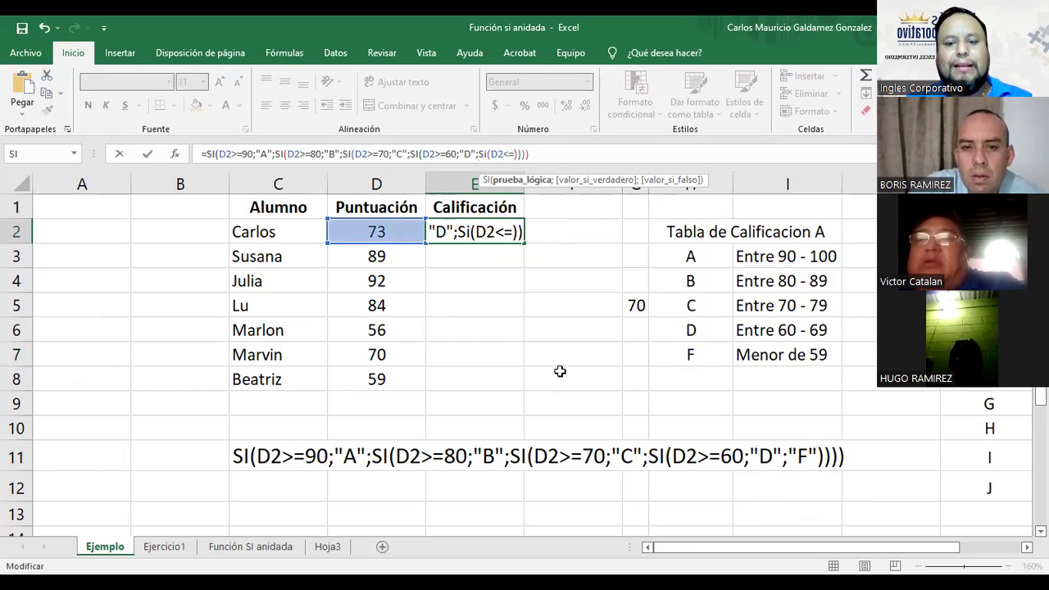
type("9")
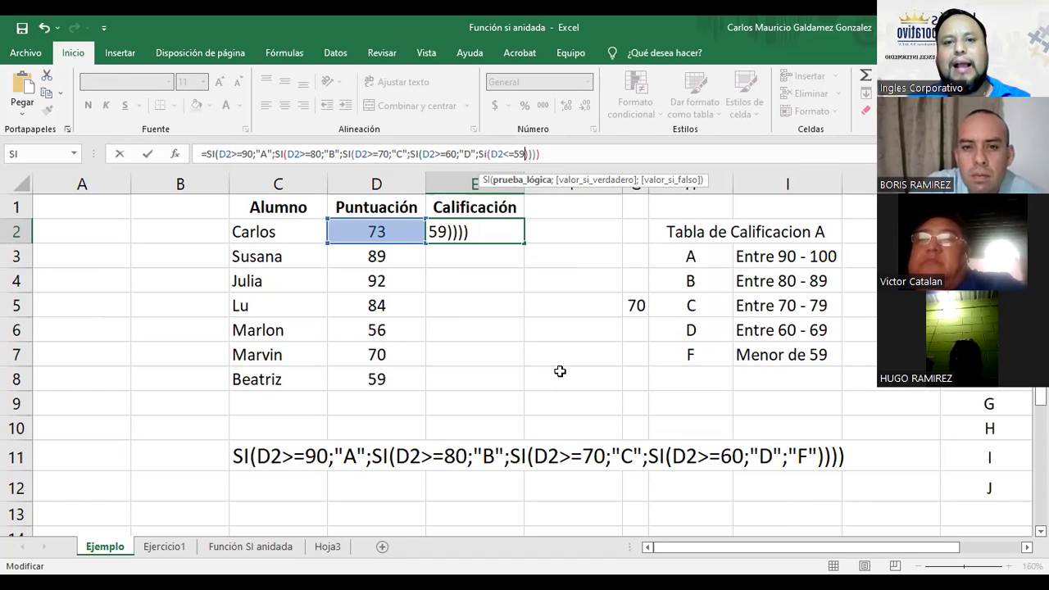
Step: Return "F" as the true value of the fifth SI in E2 and enter the formula
type(";\"F\"")
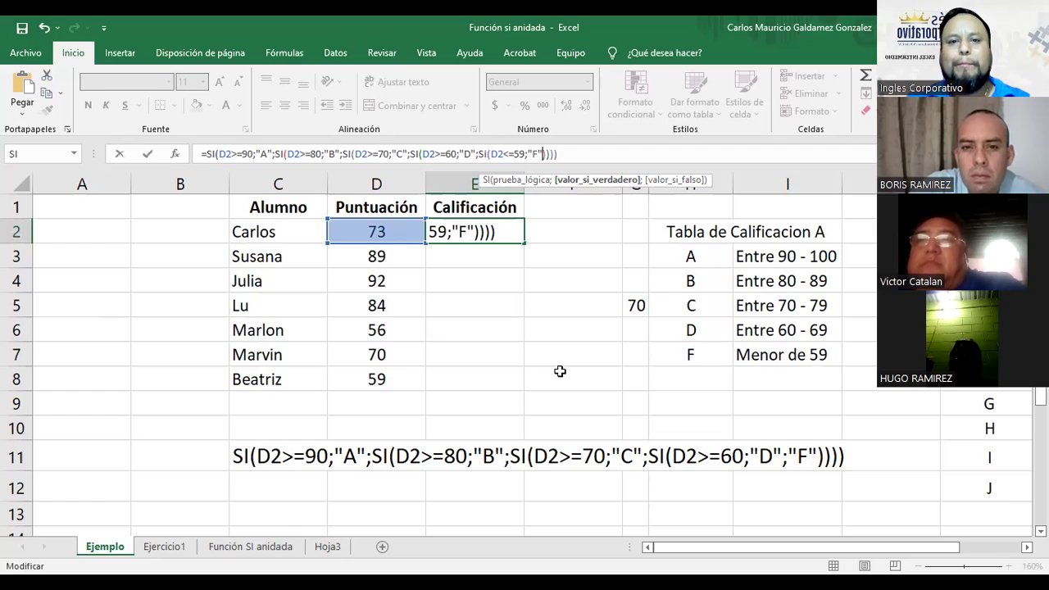
type("=")
key("BackSpace")
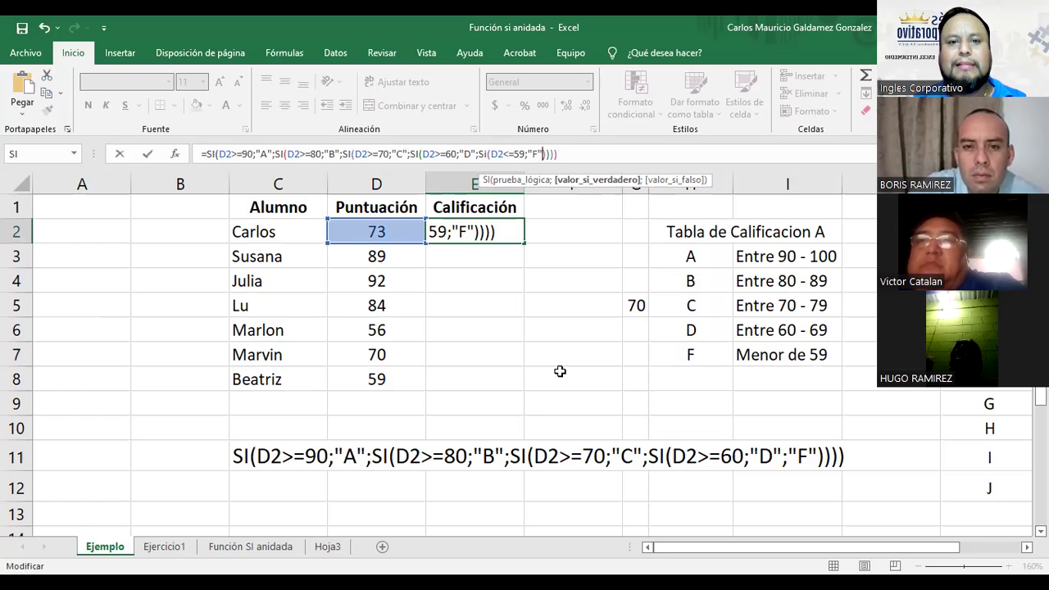
key("Return")
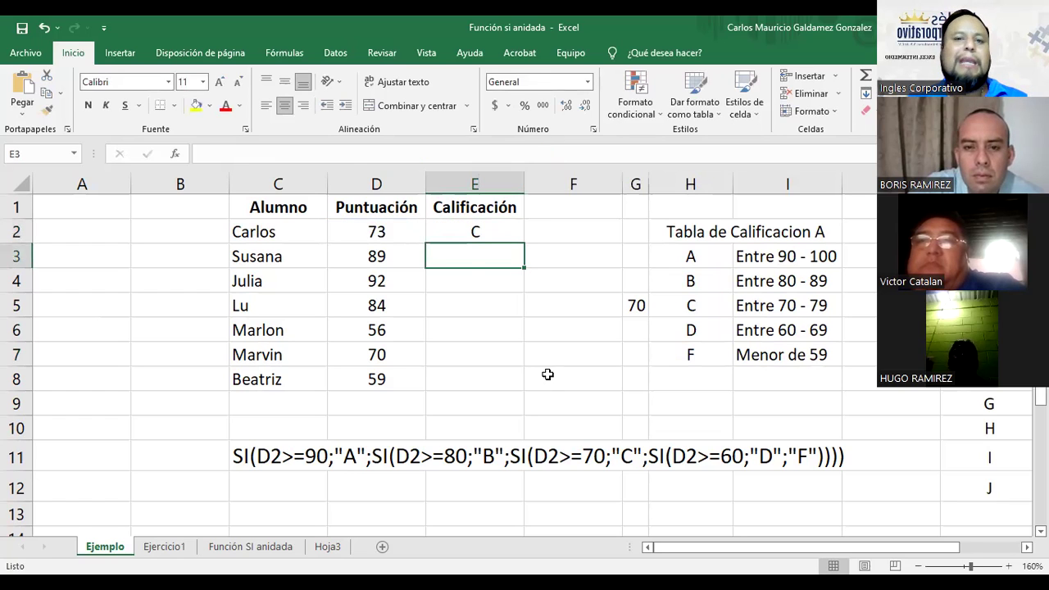
Step: Fill the E2 nested SI formula down the Calificación column through E8
left_click(451, 233)
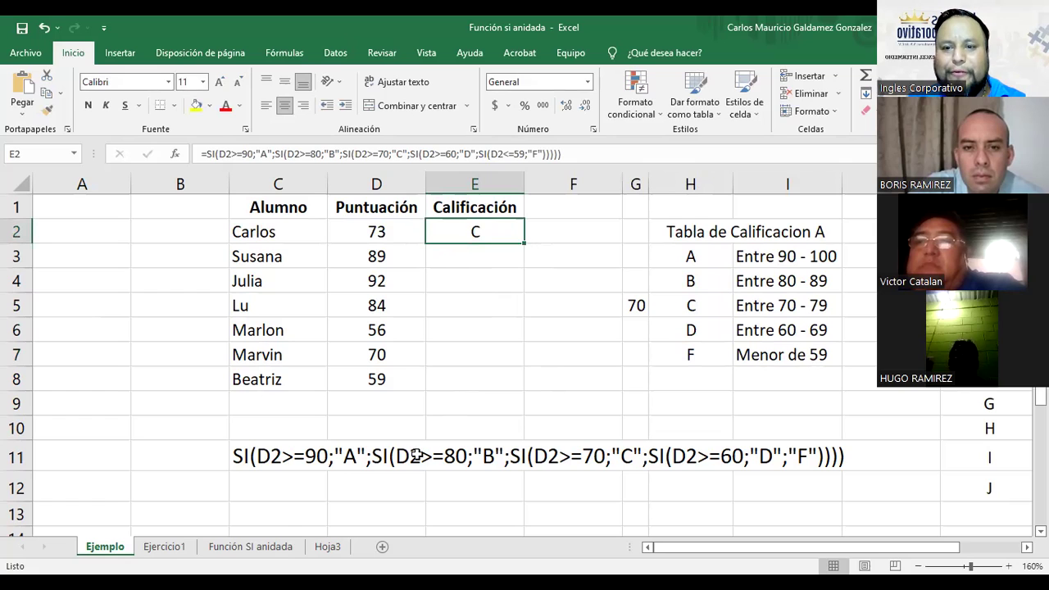
left_click(363, 382)
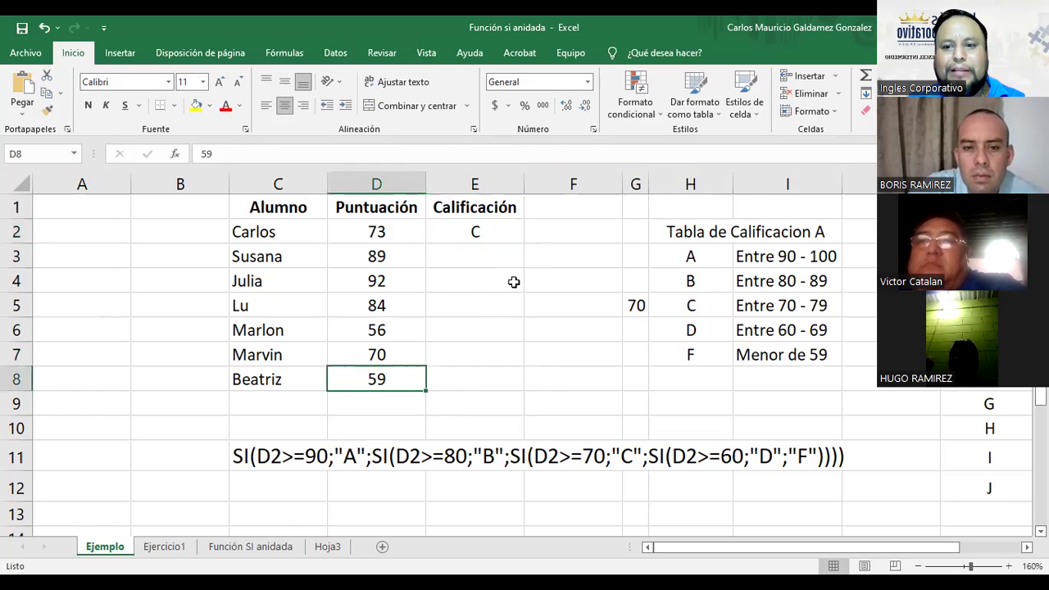
left_click(481, 232)
left_click_drag(525, 245, 508, 388)
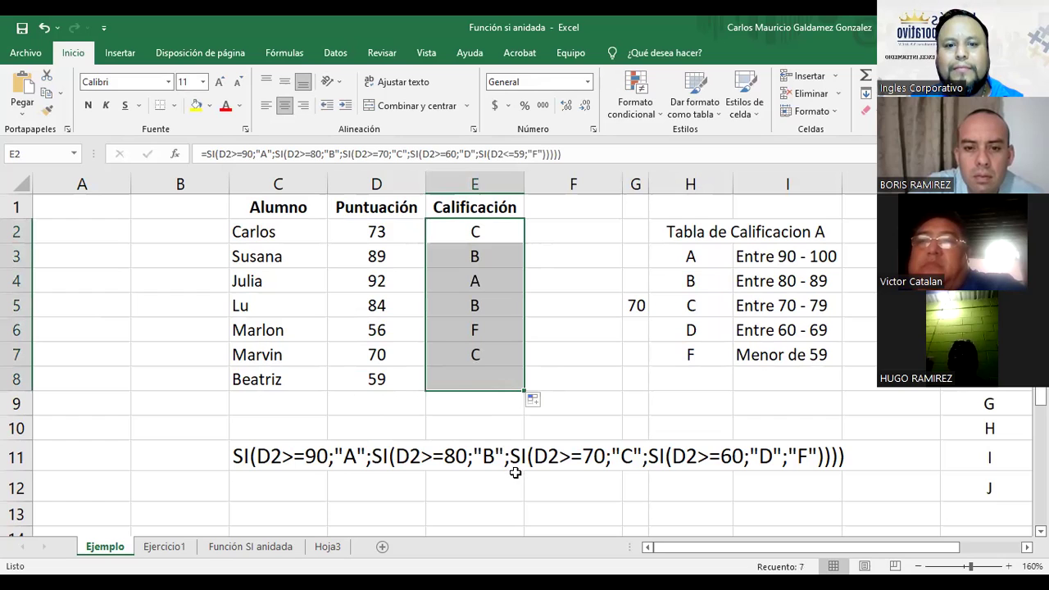
Step: Check the scores and grades in rows 8 and 6, and the last nested SI in the E8 formula
left_click(441, 382)
left_click_drag(382, 379, 440, 382)
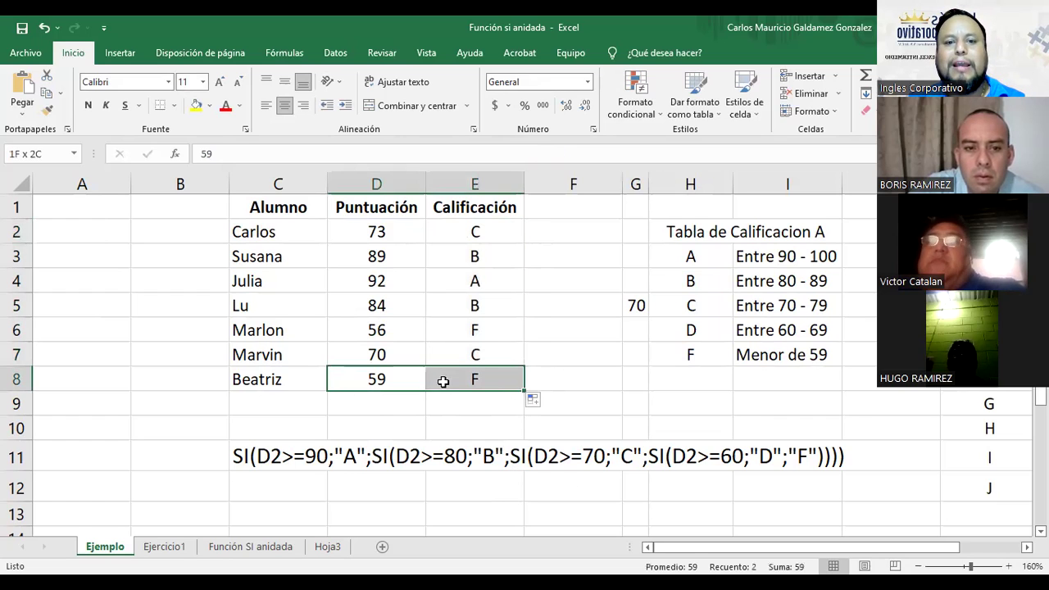
left_click_drag(361, 331, 465, 332)
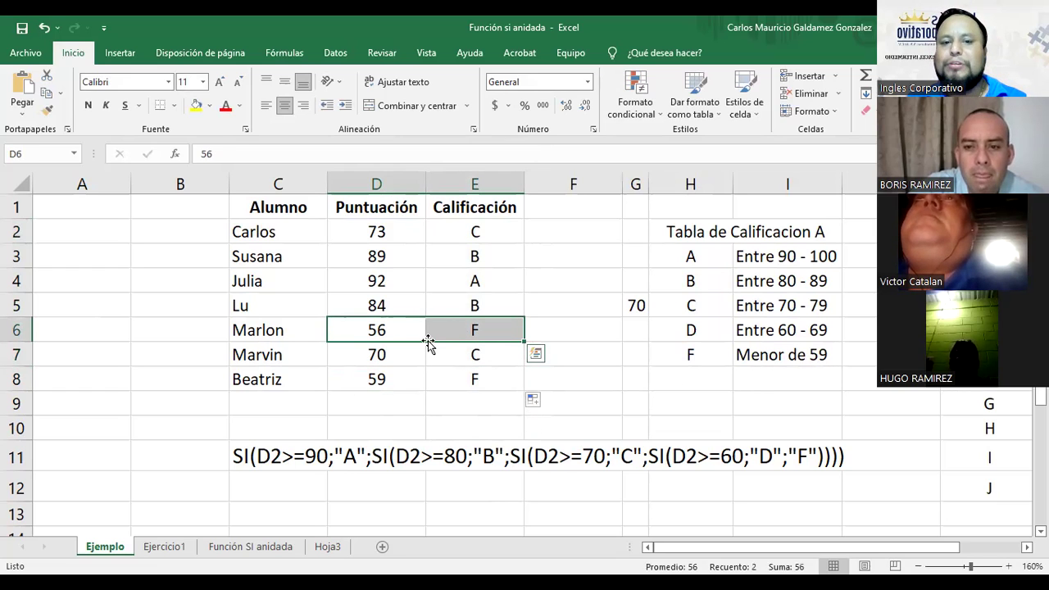
left_click(461, 377)
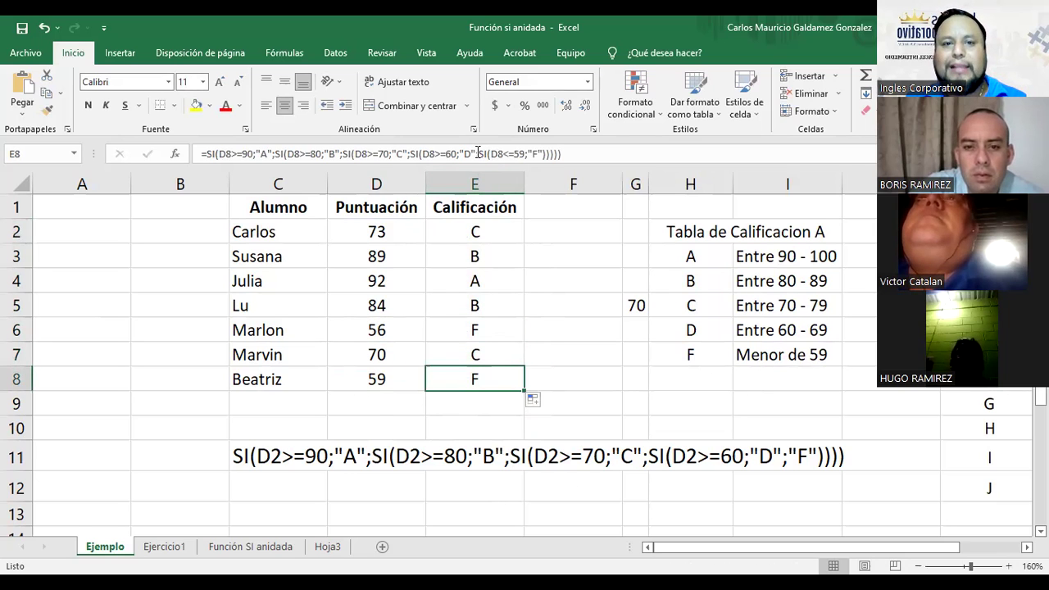
left_click_drag(478, 154, 537, 149)
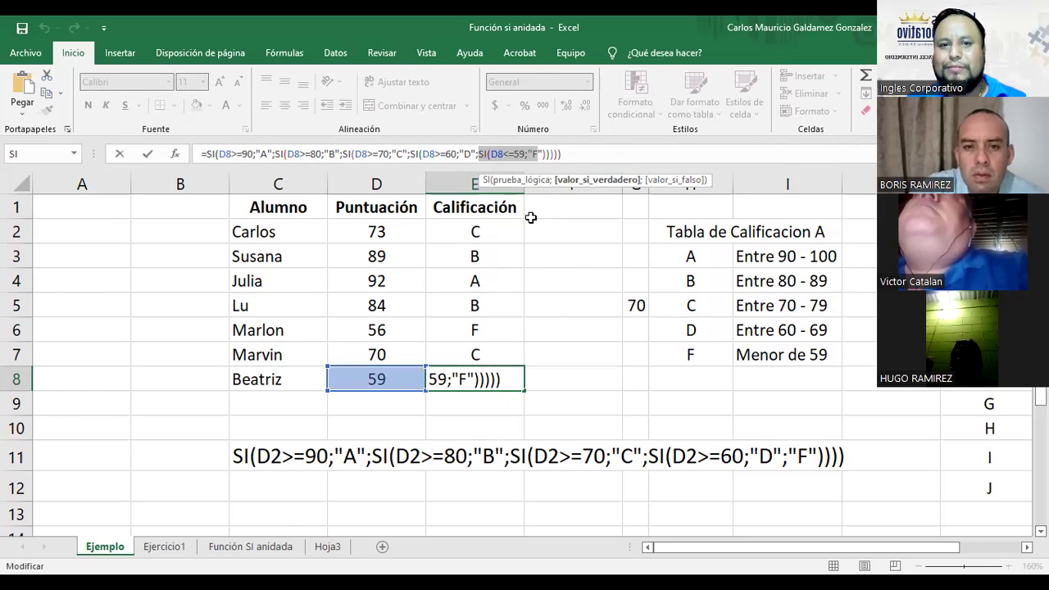
left_click(477, 155)
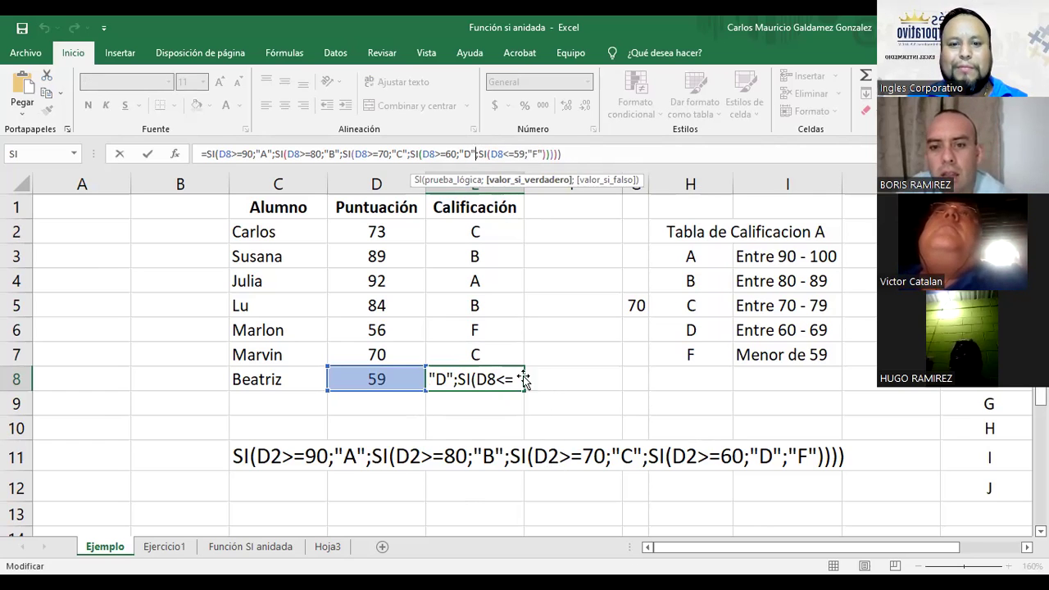
key("ctrl+Return")
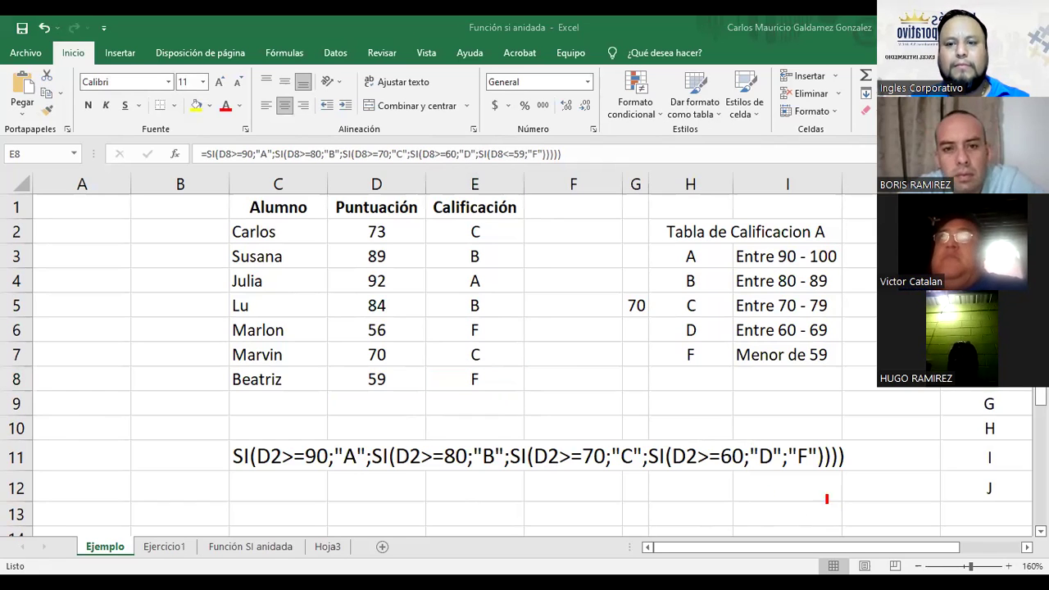
Step: Switch to the PowerPoint slide show and advance past the Ejemplo slide
key("alt+Tab")
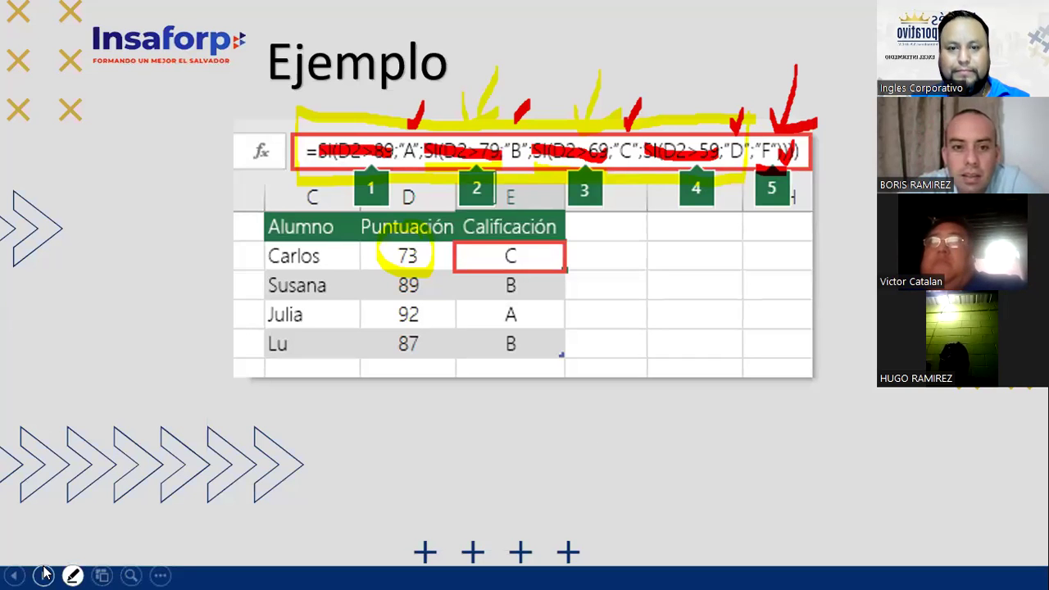
left_click(45, 573)
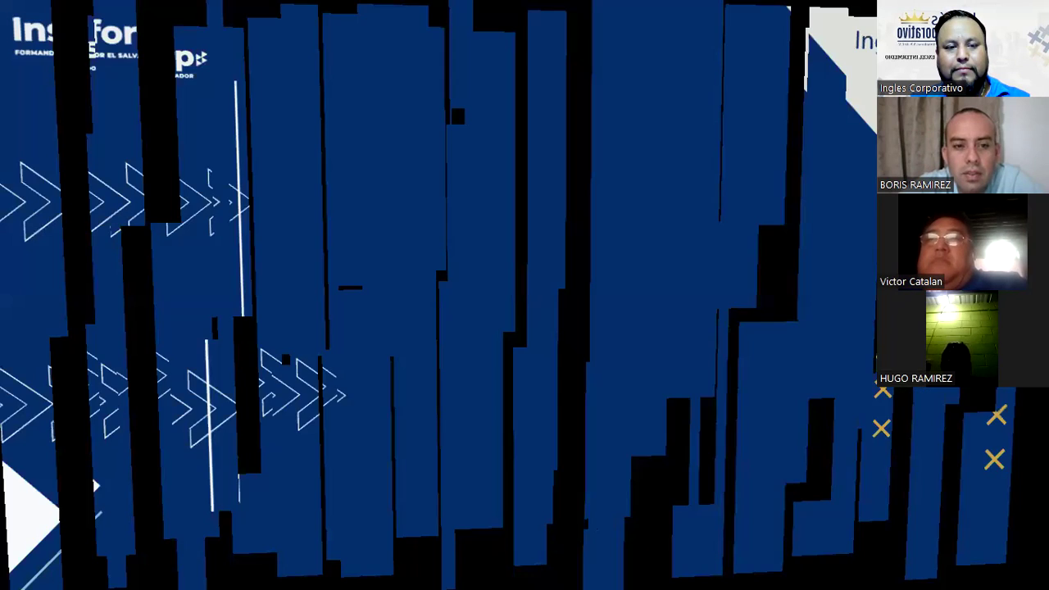
left_click(43, 575)
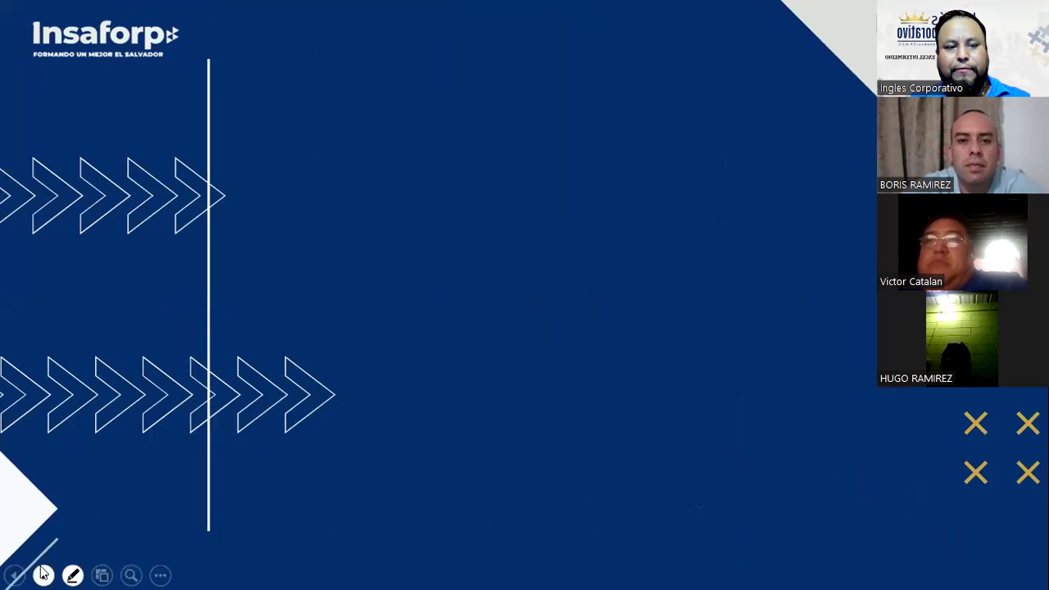
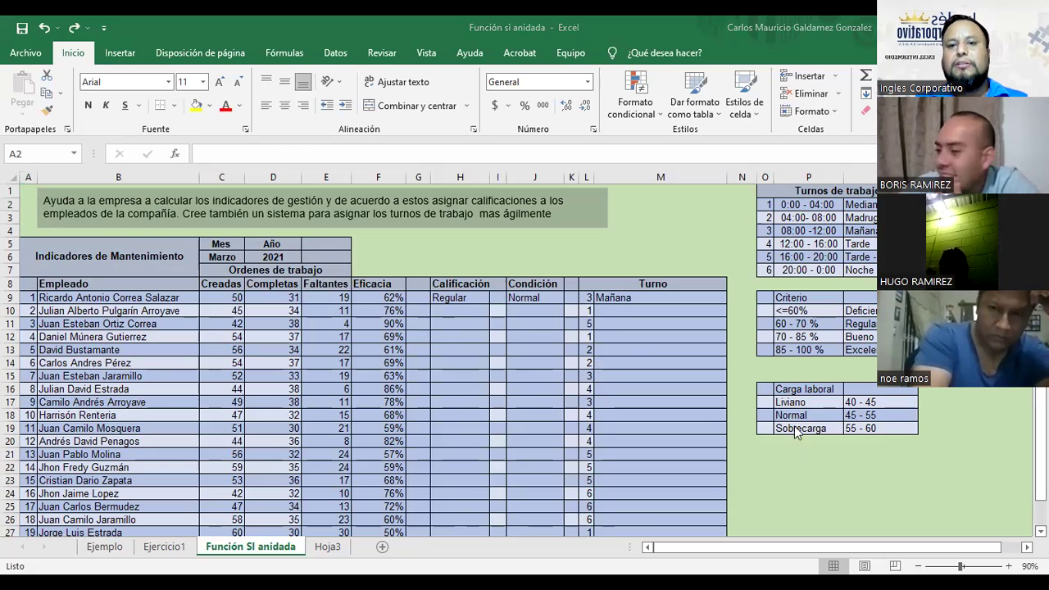
Step: Examine the Calificación, Condición and Turno cells of row 10 on the Función SI anidada sheet
left_click(456, 311)
left_click(537, 311)
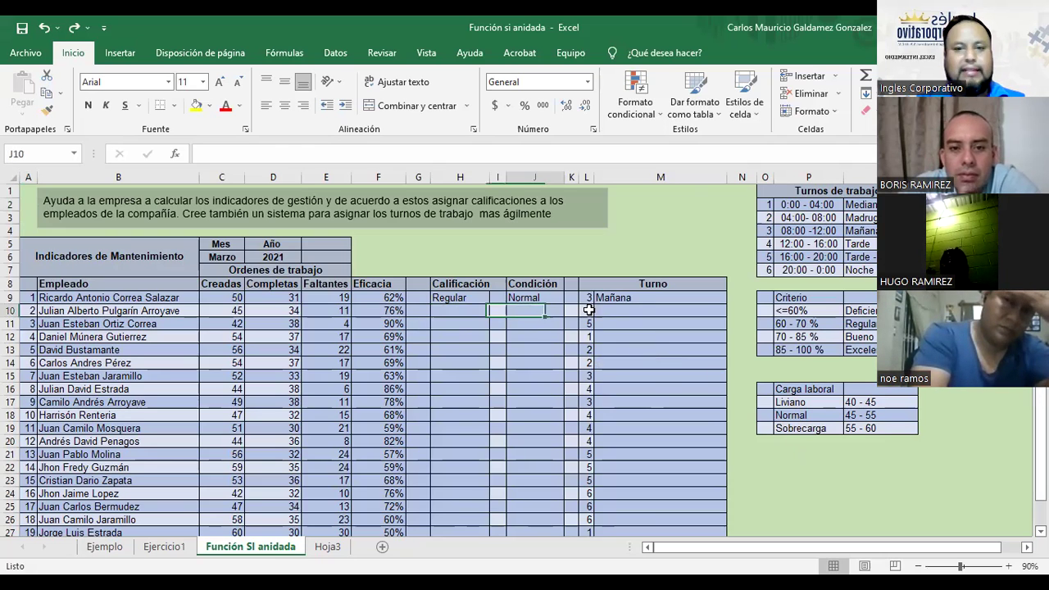
left_click(600, 310)
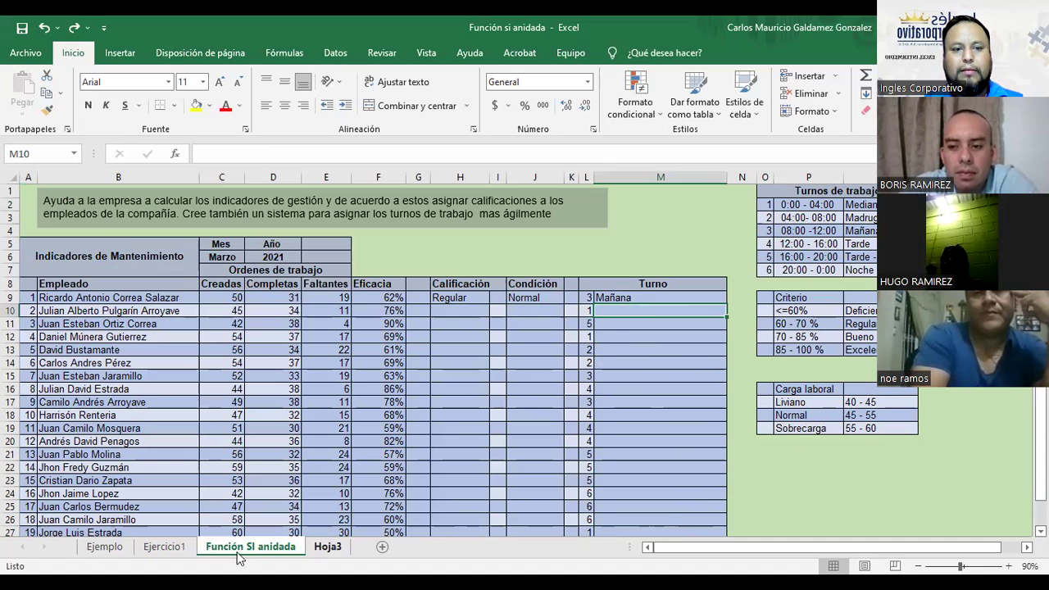
Step: Review the commission exercise on the Ejercicio1 sheet and Tabla de Calificacion A on the Ejemplo sheet
left_click(156, 546)
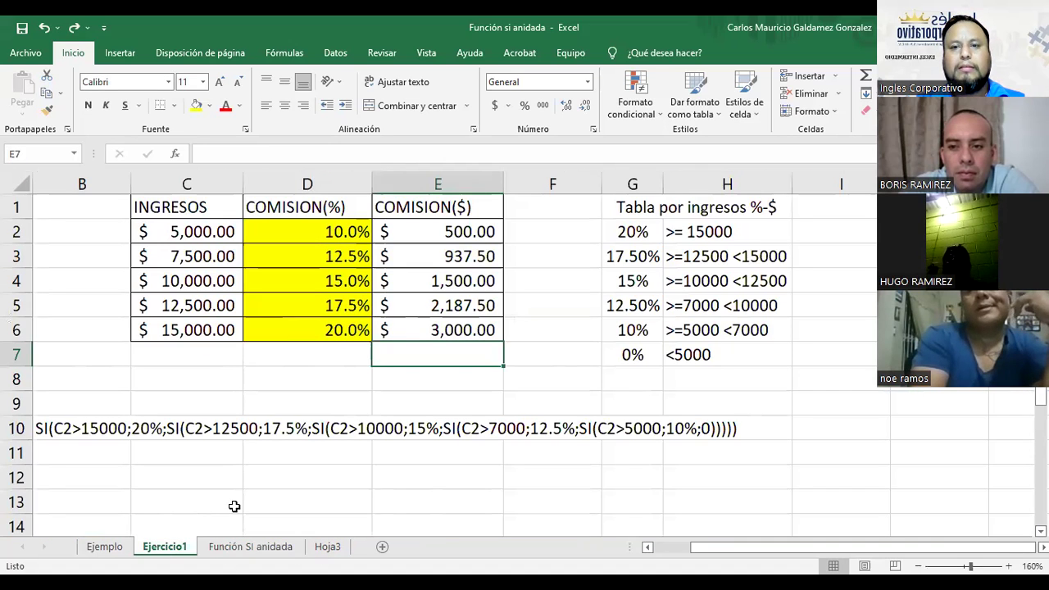
left_click(105, 549)
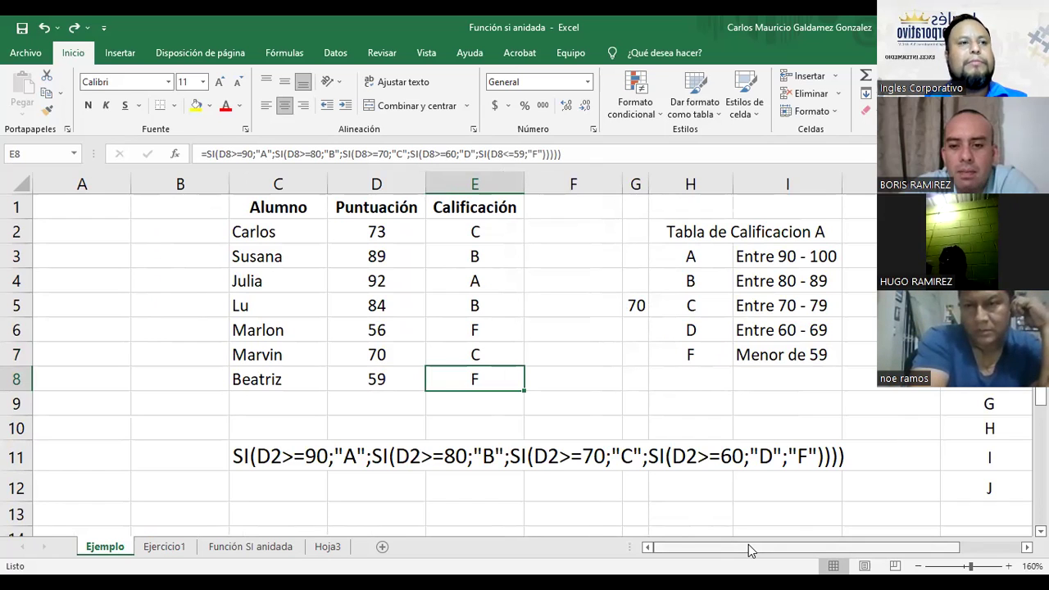
left_click(693, 233)
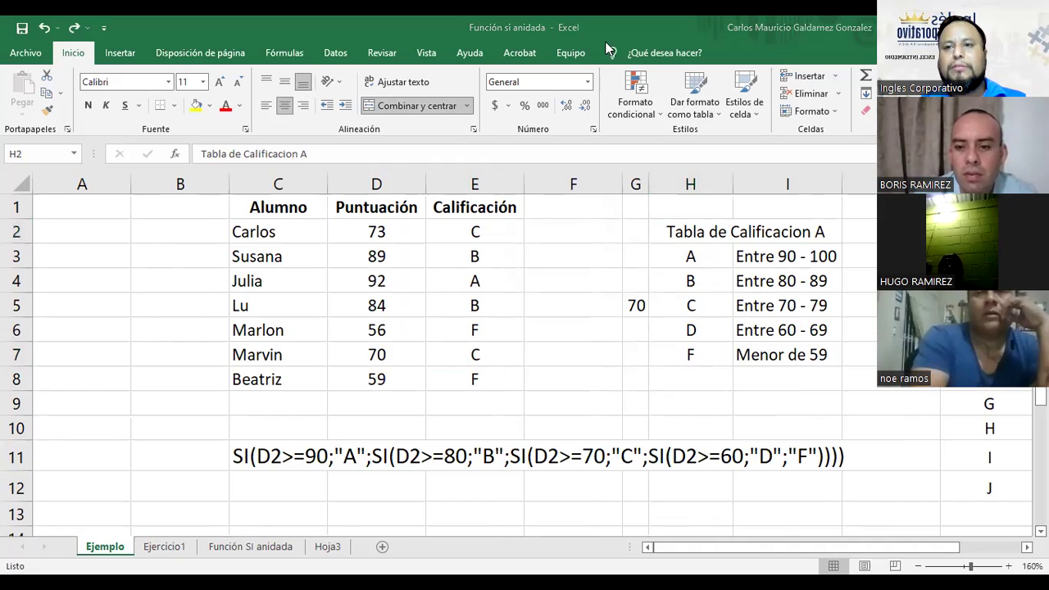
left_click(668, 548)
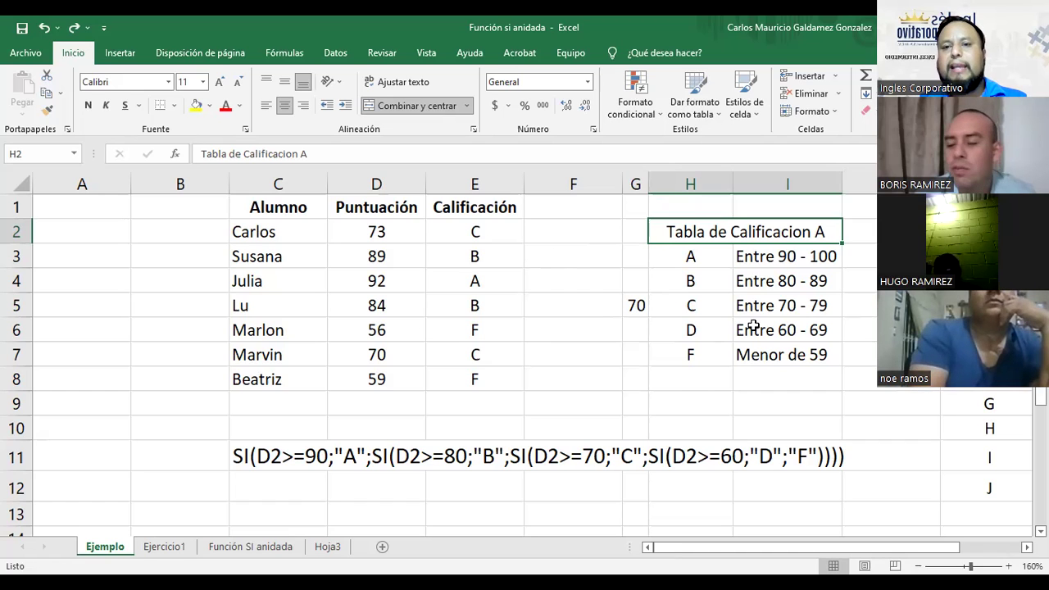
Step: Review the grade ranges in Tabla de Calificacion A and the nested SI formula text in C11 on the Ejemplo sheet
left_click_drag(686, 256, 786, 257)
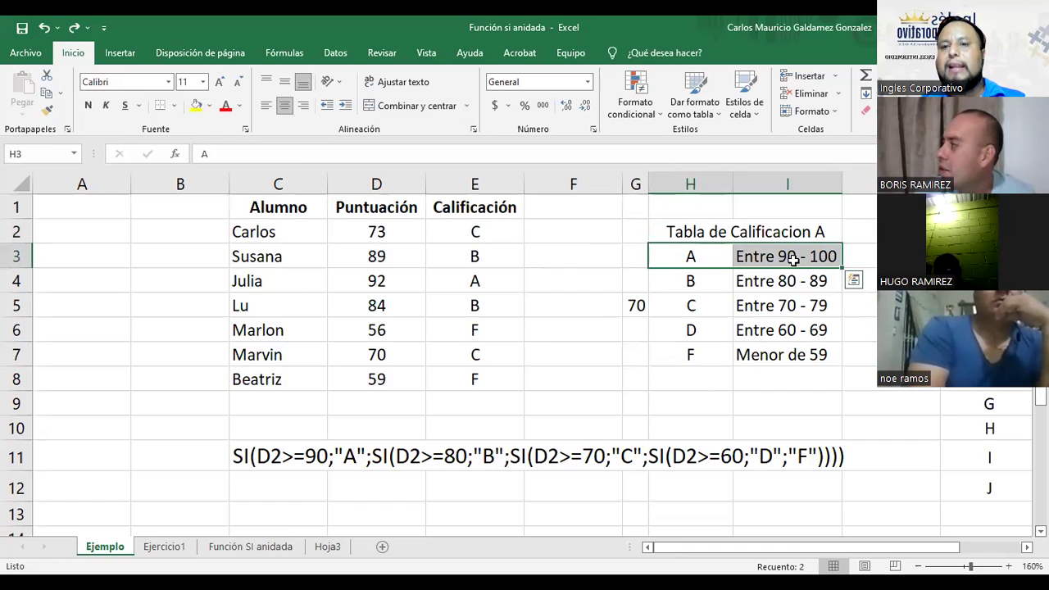
left_click(786, 258)
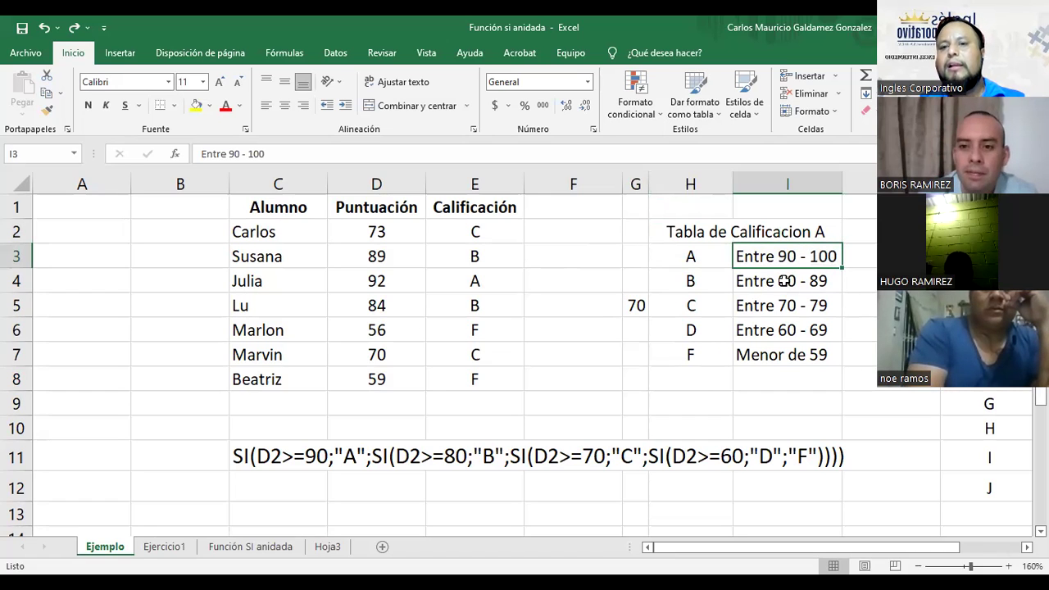
left_click(784, 280)
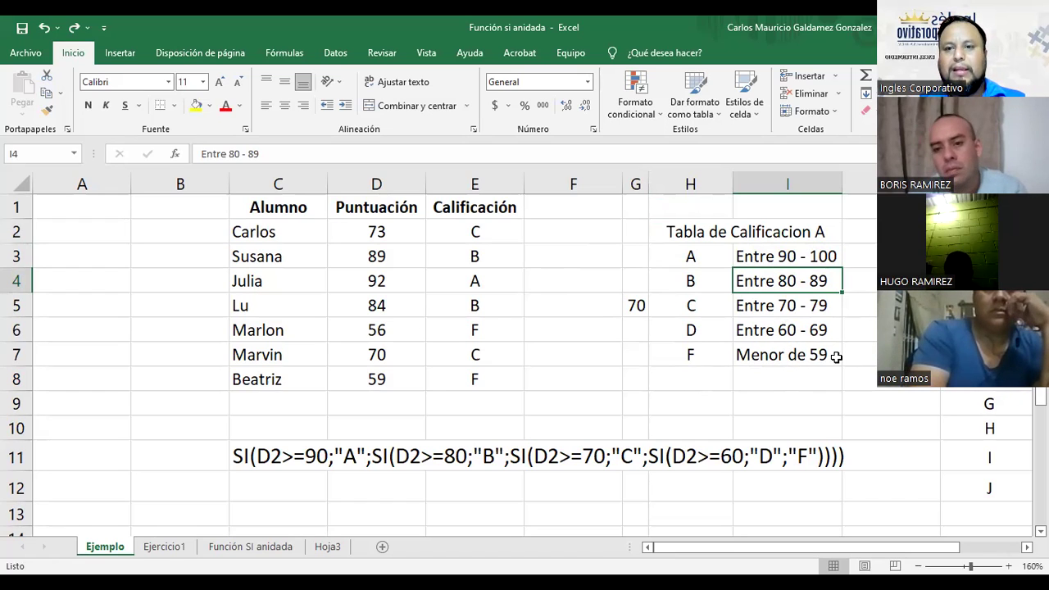
left_click_drag(715, 233, 820, 354)
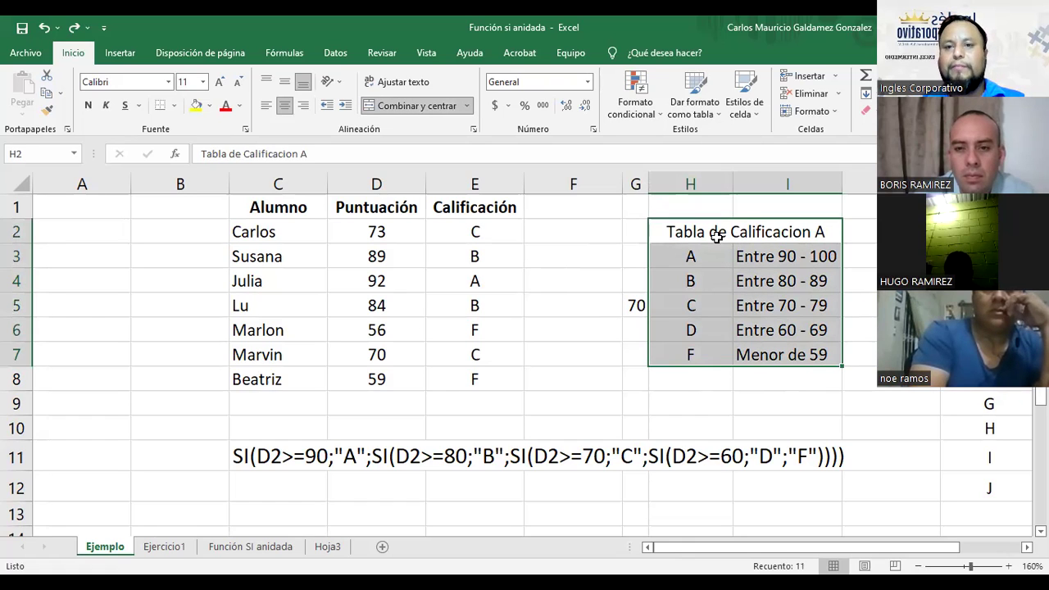
left_click_drag(716, 235, 719, 354)
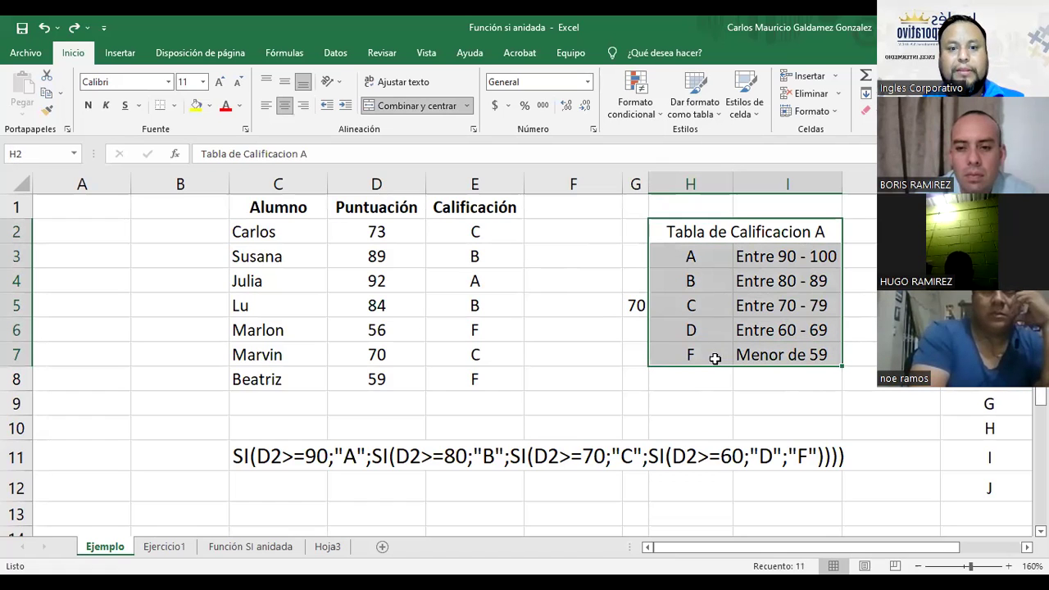
left_click(236, 455)
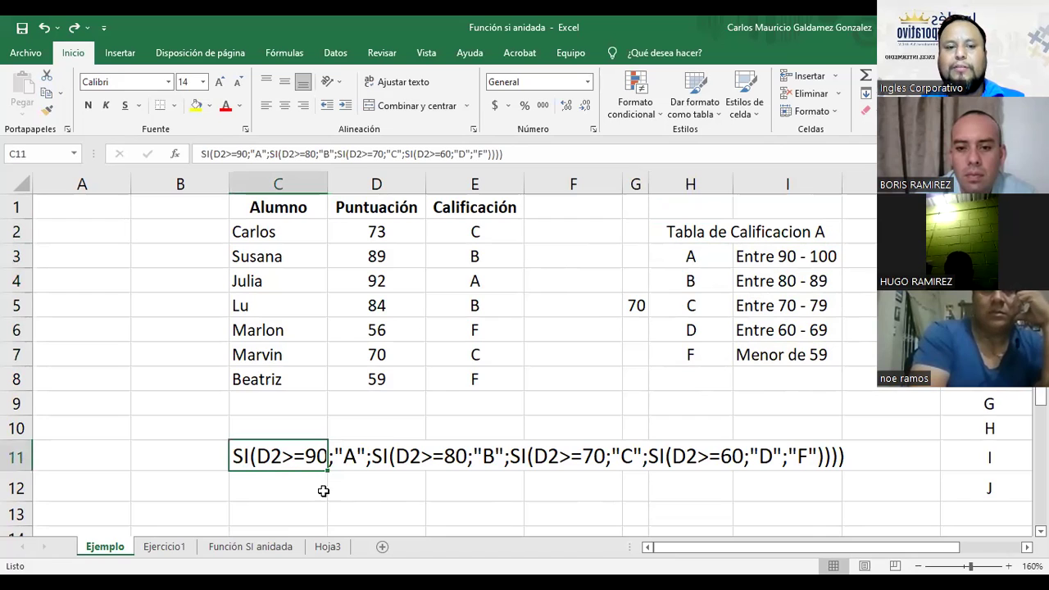
left_click(350, 488)
left_click(301, 485)
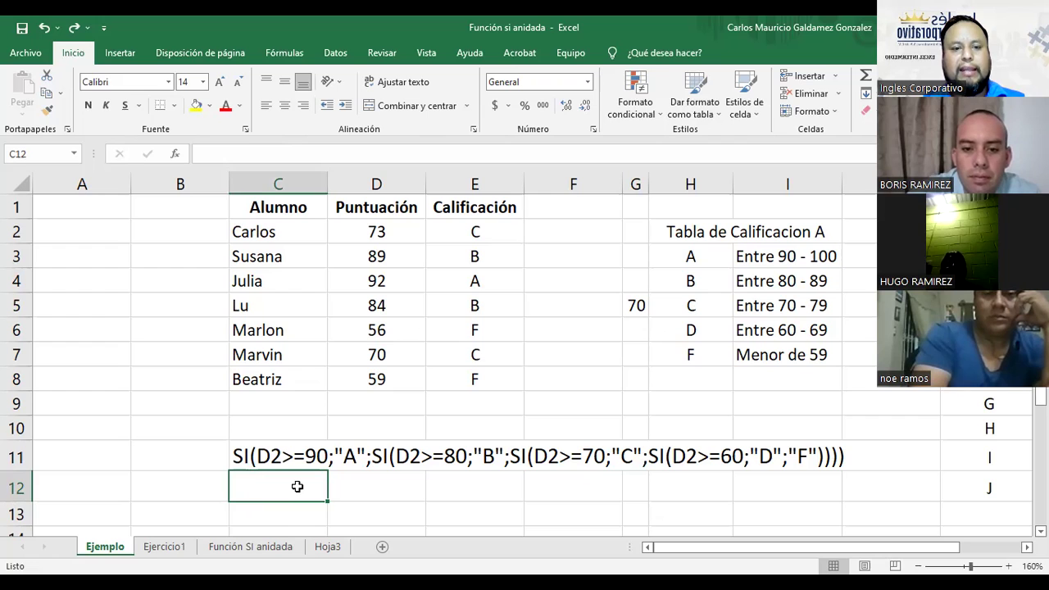
Step: Review the INGRESOS, COMISION(%) and COMISION($) table on the Ejercicio1 sheet
left_click(153, 552)
left_click(153, 552)
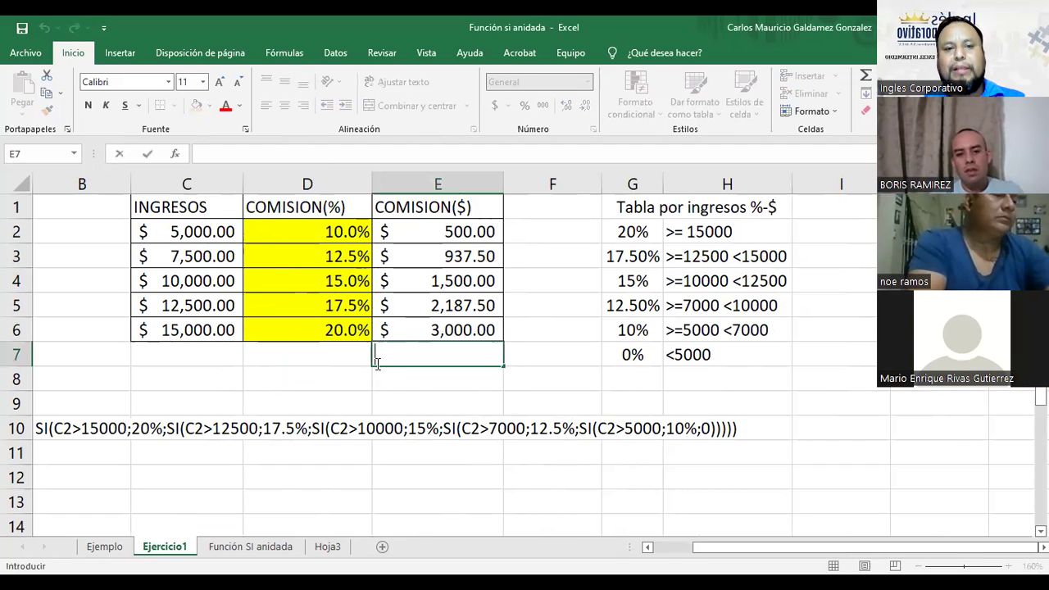
left_click(290, 382)
left_click_drag(197, 210, 434, 330)
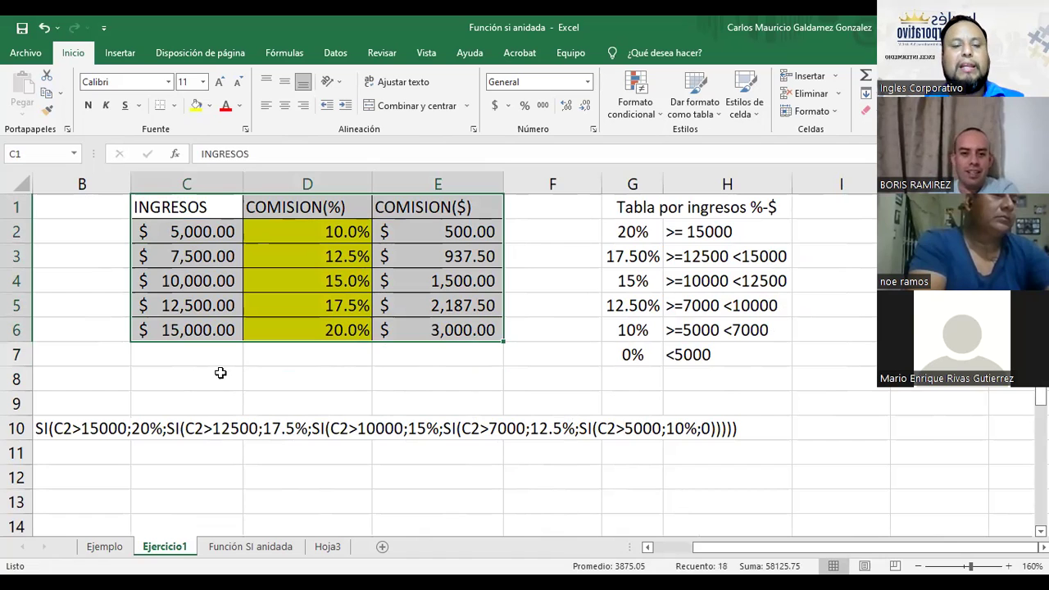
left_click(208, 398)
Step: Copy the INGRESOS column C1:C6 from Ejercicio1 to cell B3 of a new sheet and fit the column width to its contents
left_click_drag(162, 204, 423, 300)
left_click_drag(172, 207, 376, 328)
left_click_drag(181, 203, 222, 330)
key("ctrl+c")
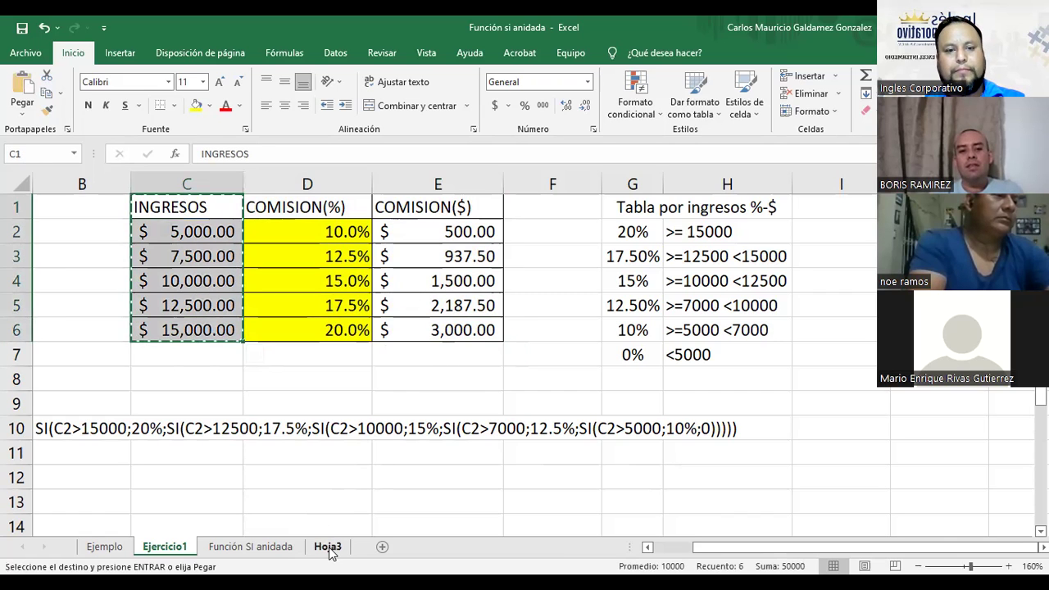
left_click(327, 546)
left_click(383, 547)
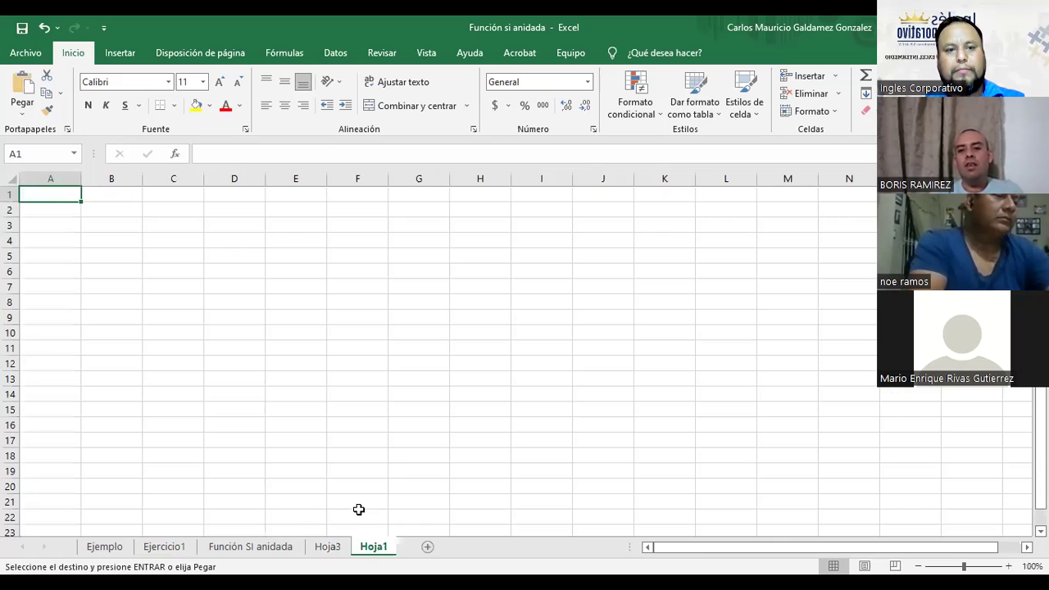
left_click(102, 225)
key("ctrl+v")
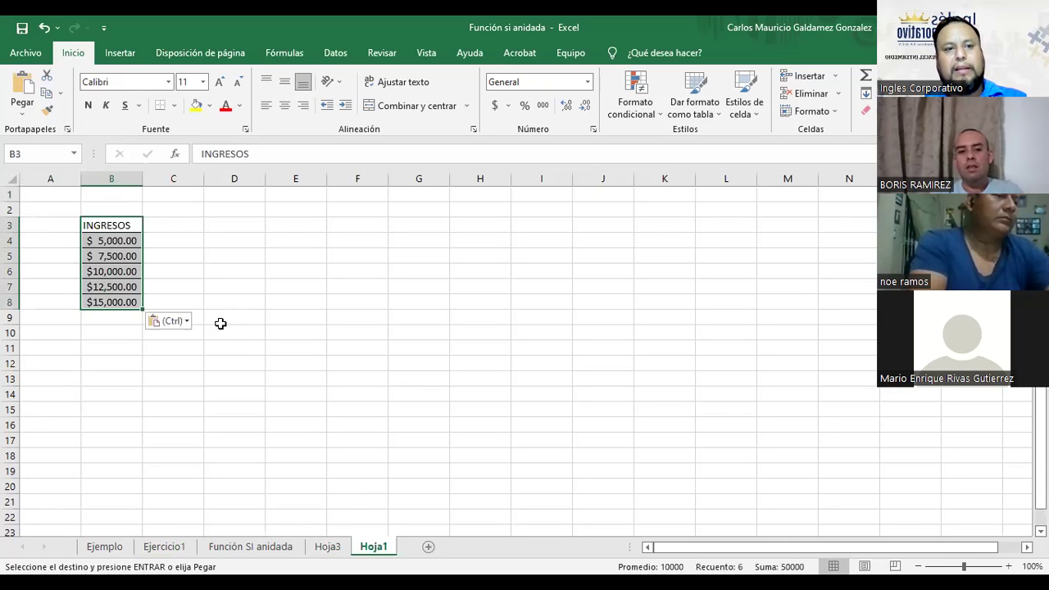
scroll(218, 323, "up", 2, "ctrl")
double_click(189, 183)
left_click(147, 361)
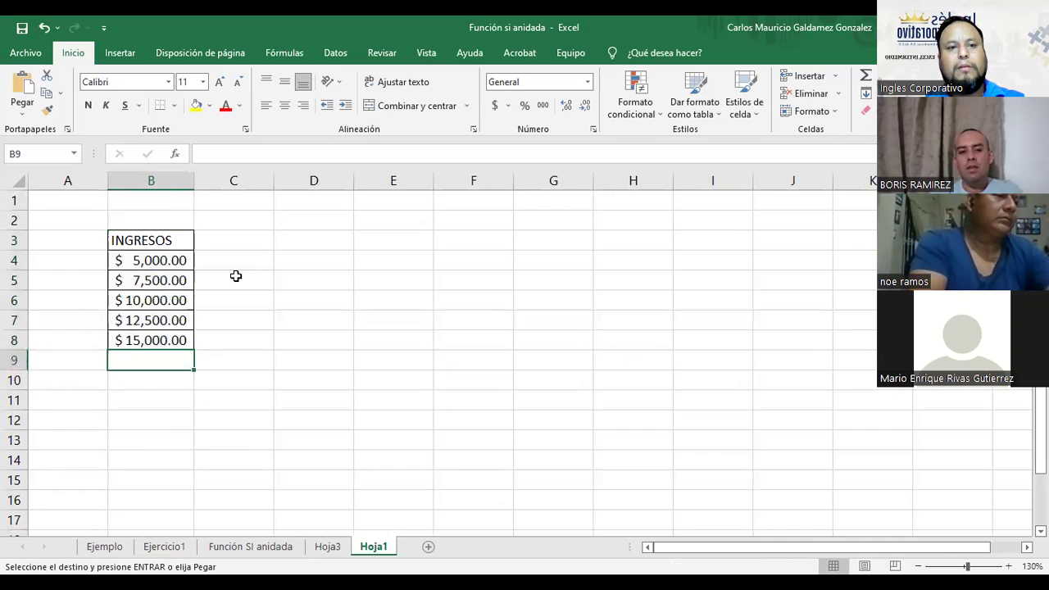
Step: Enter the header EMPLEADO in cell A3, beside the INGRESOS header
left_click(62, 236)
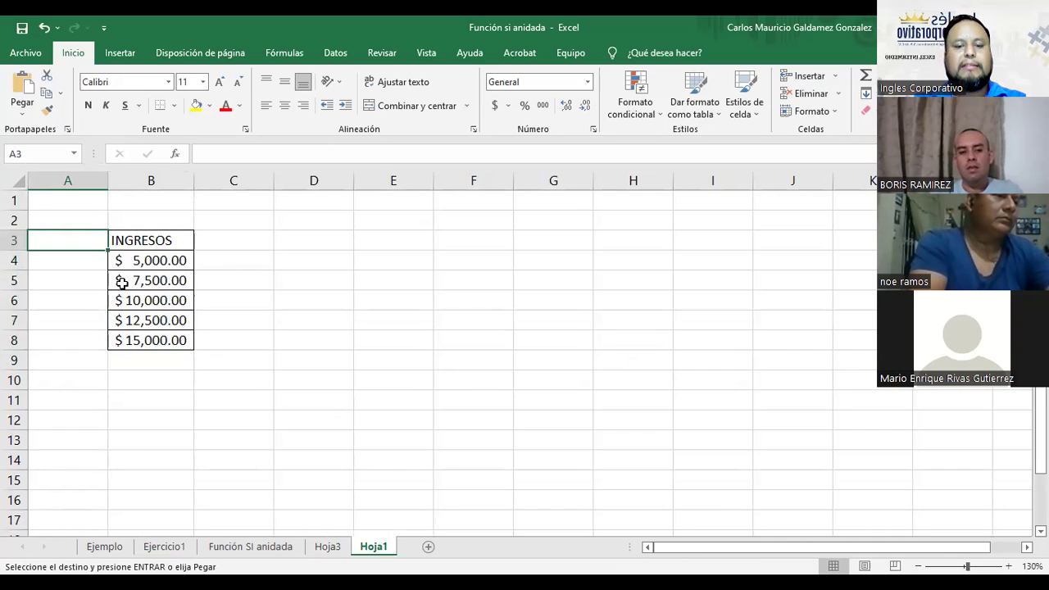
type("Empl")
key("BackSpace")
key("BackSpace")
key("BackSpace")
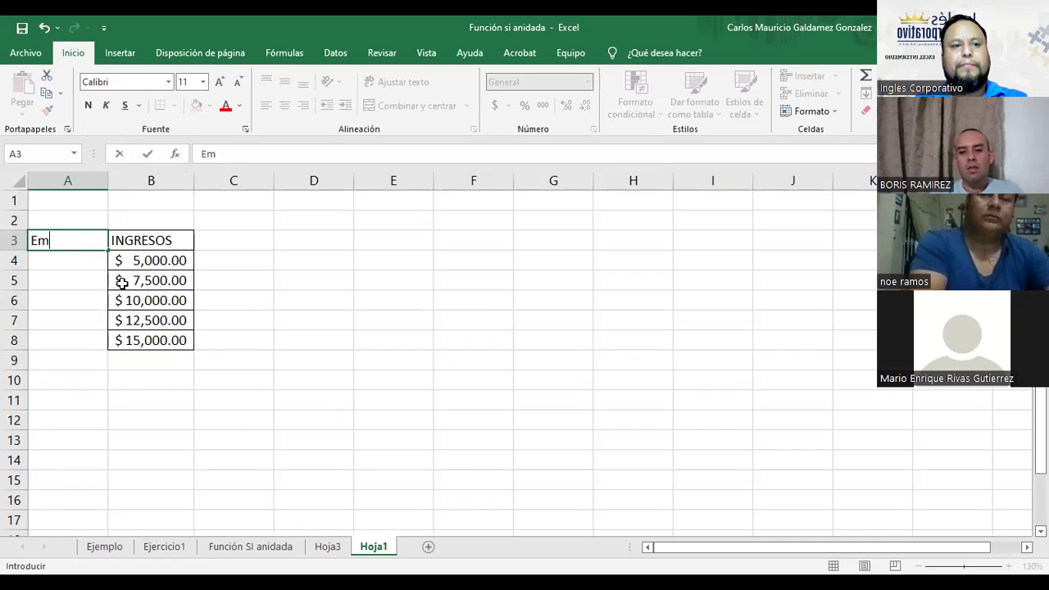
type("MPLEADO")
key("Tab")
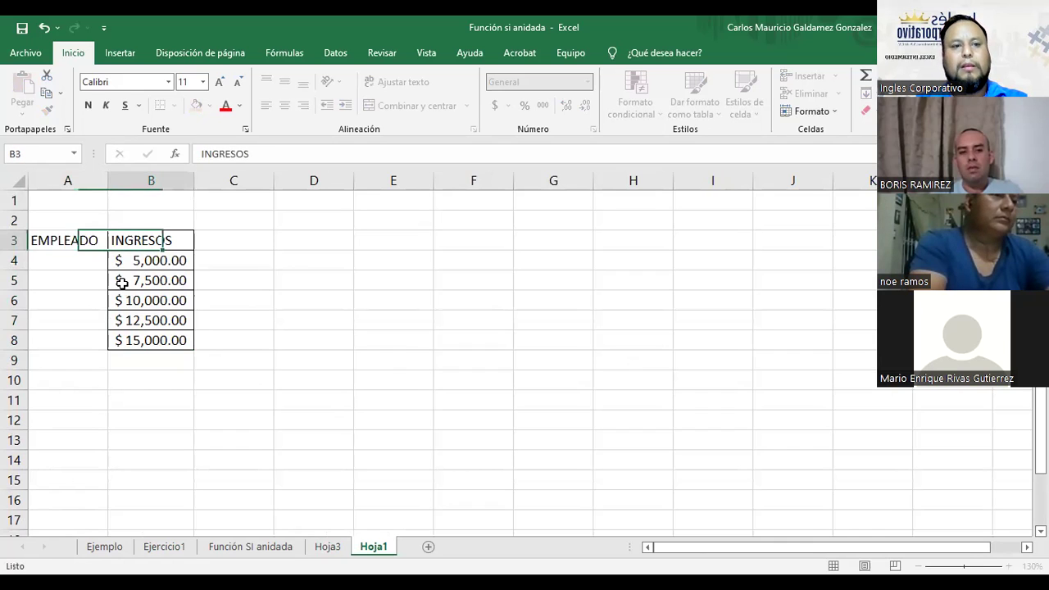
Step: Enter the headers COMISION + in C3 and COMISION $ in D3, checking the Ejercicio1 sheet for reference
key("Tab")
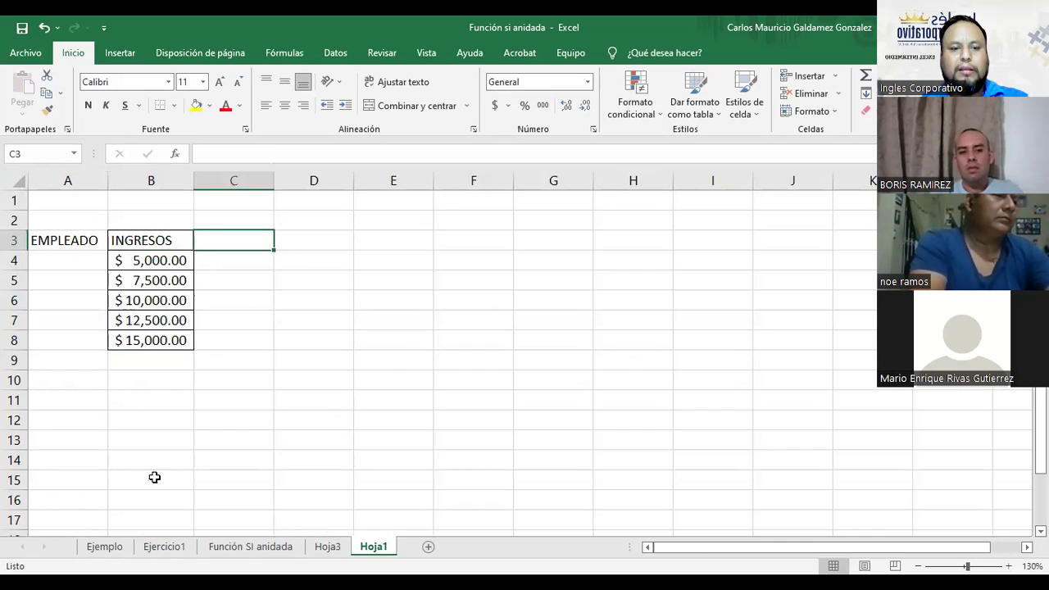
left_click(164, 548)
left_click(375, 548)
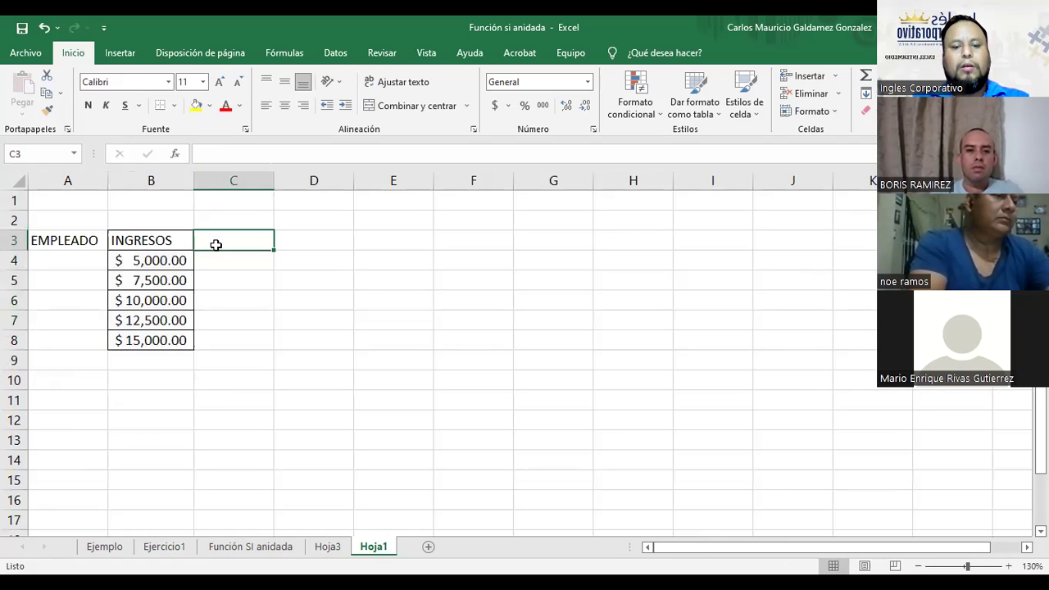
type("COMISION ")
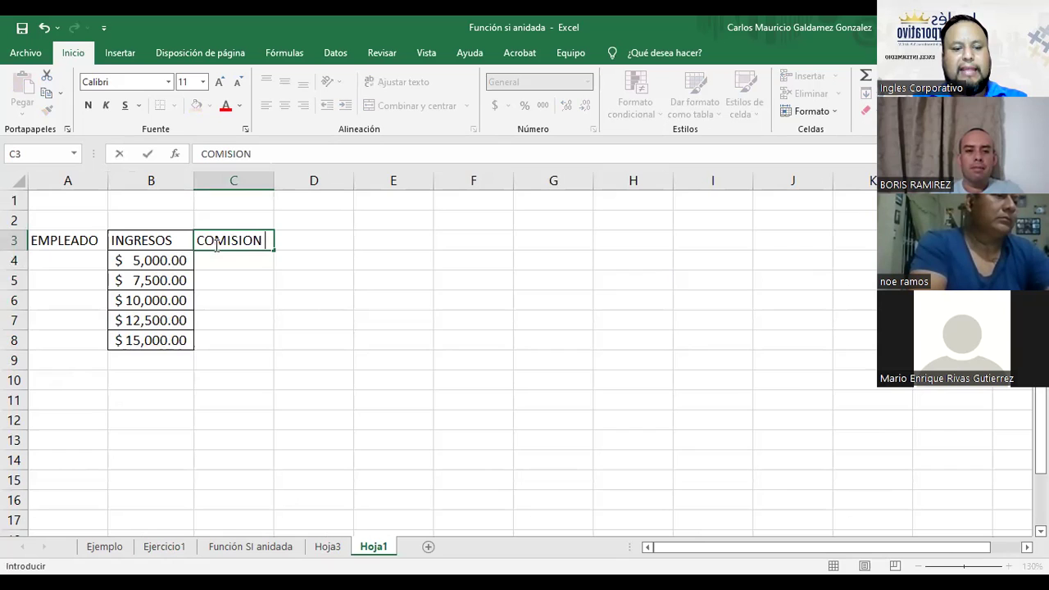
type("+")
key("Tab")
type("Com")
key("BackSpace")
key("BackSpace")
type("OMISIO")
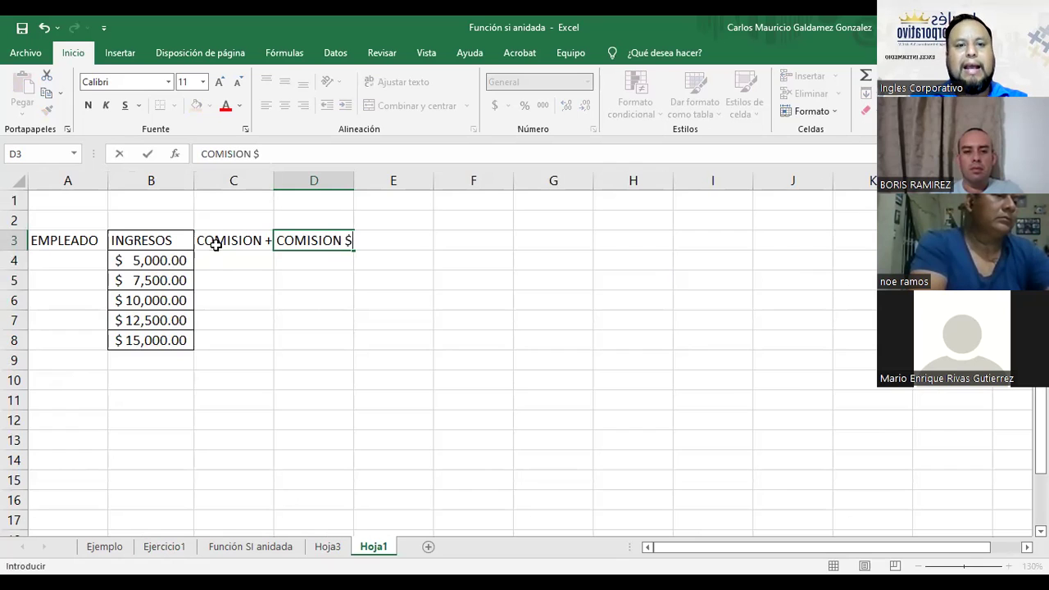
type("N $")
key("Tab")
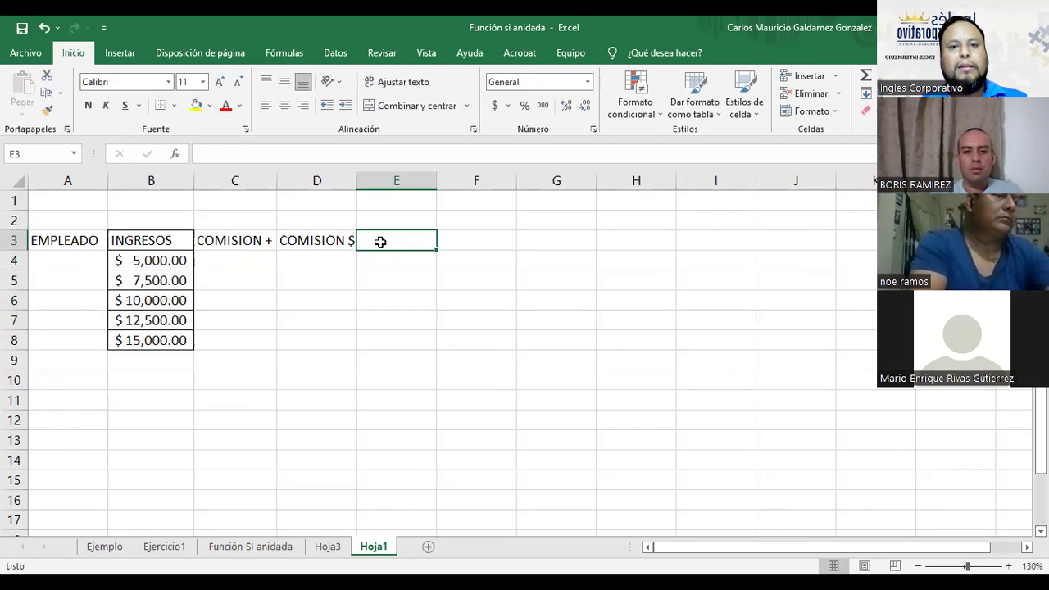
Step: Enter the headers SUELDO in E3 and SUELDO+C in F3
type("SUELDO")
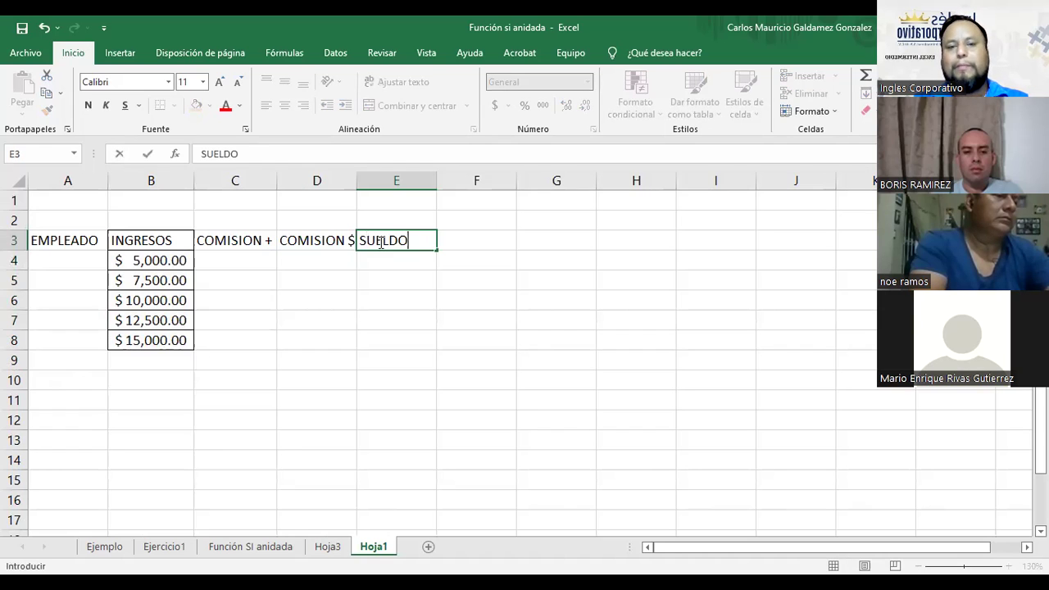
left_click(463, 240)
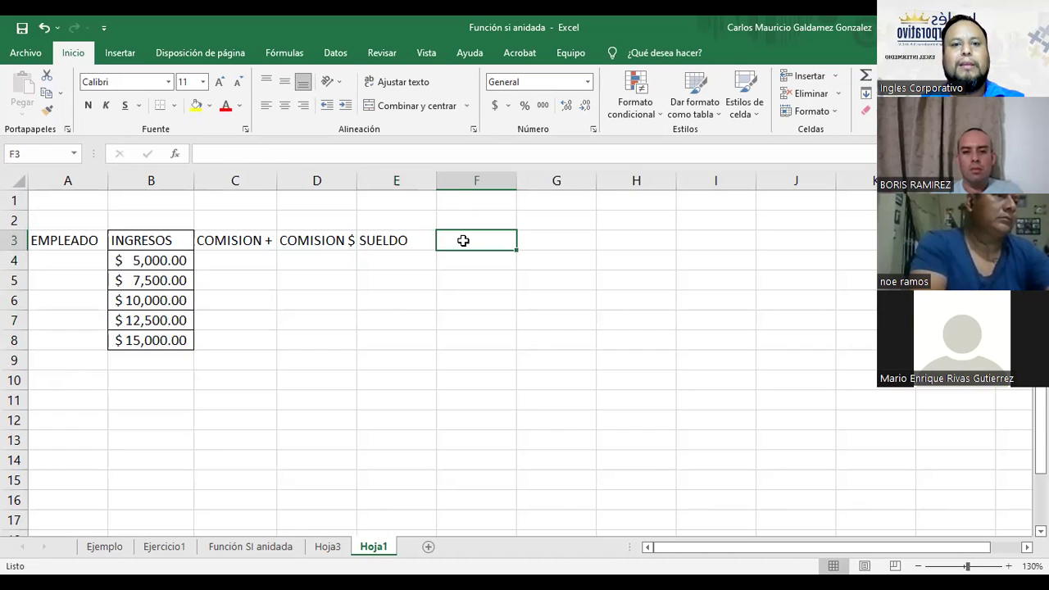
type("SUELD")
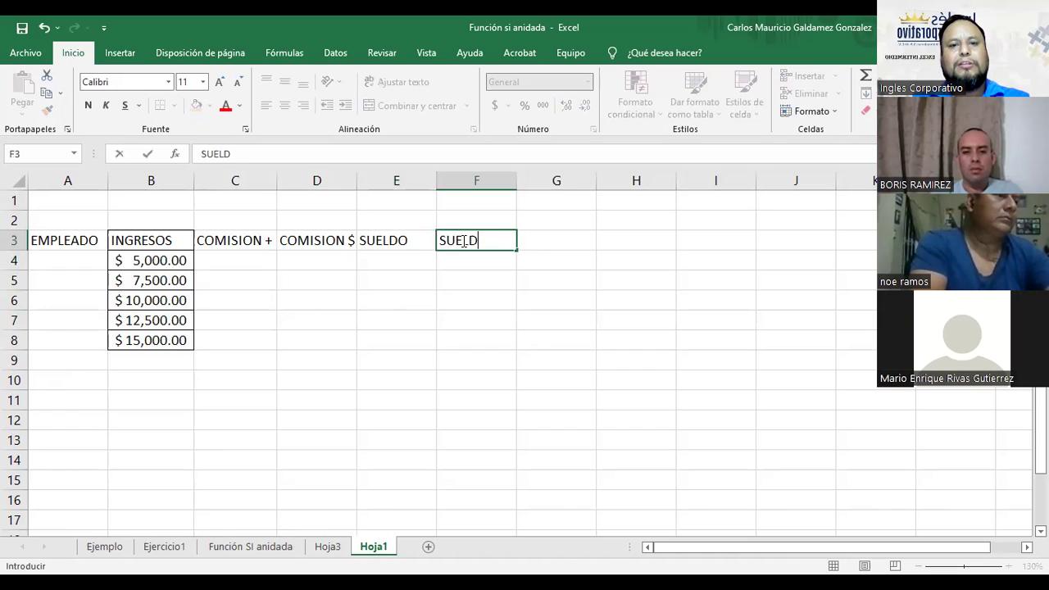
type("O+C")
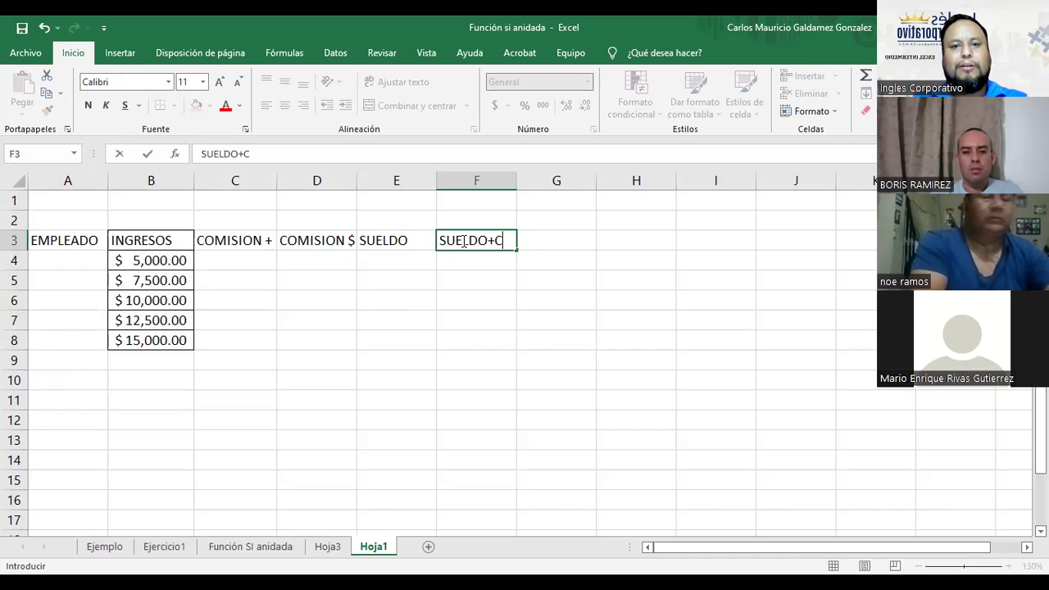
key("Return")
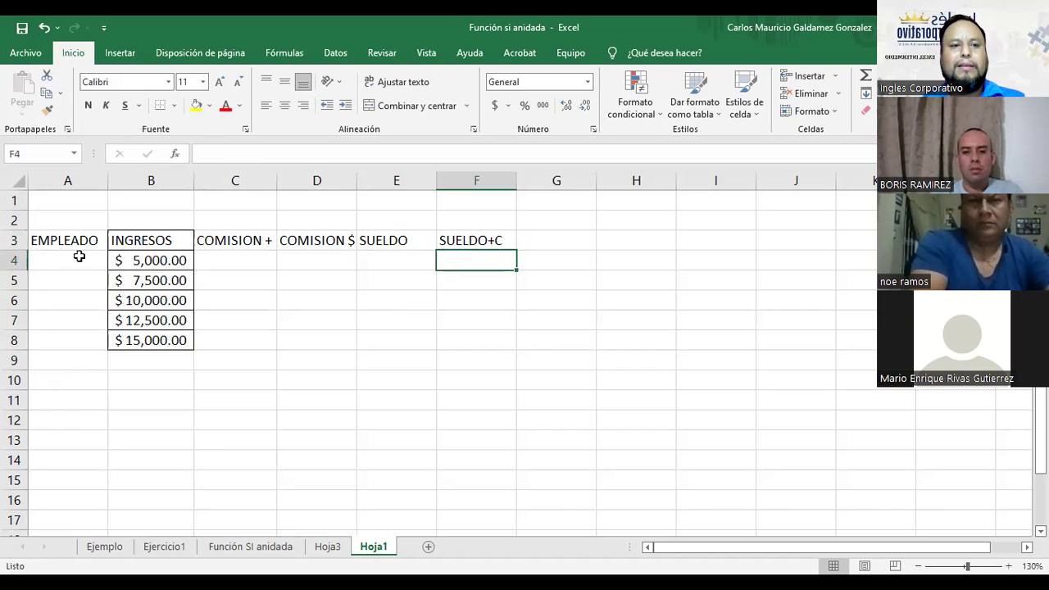
Step: Fill the EMPLEADO column in A4:A8 with five employees' first names
left_click(54, 261)
type("Juan")
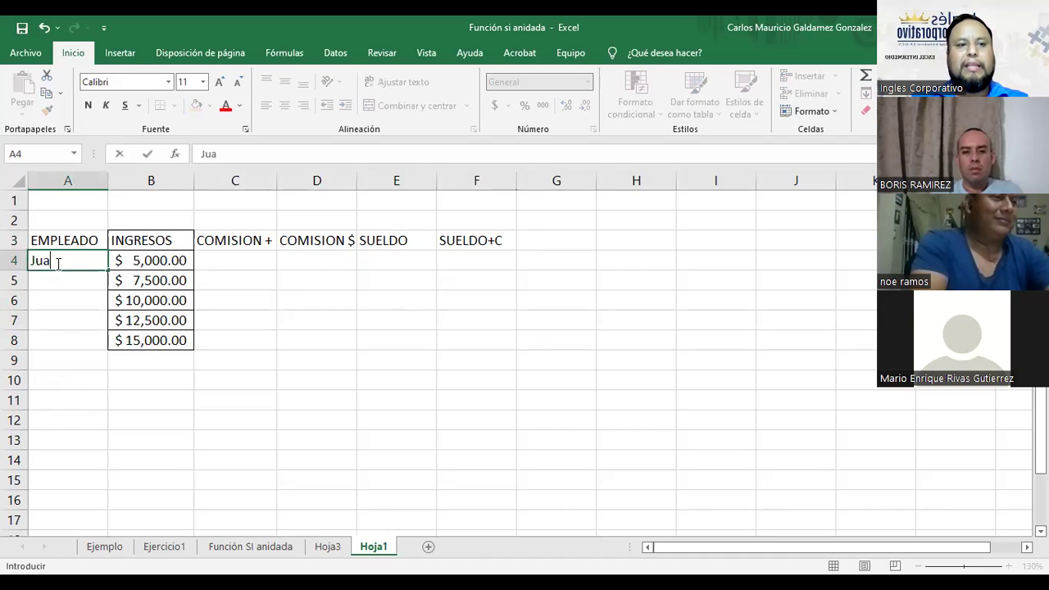
key("Return")
type("Mari")
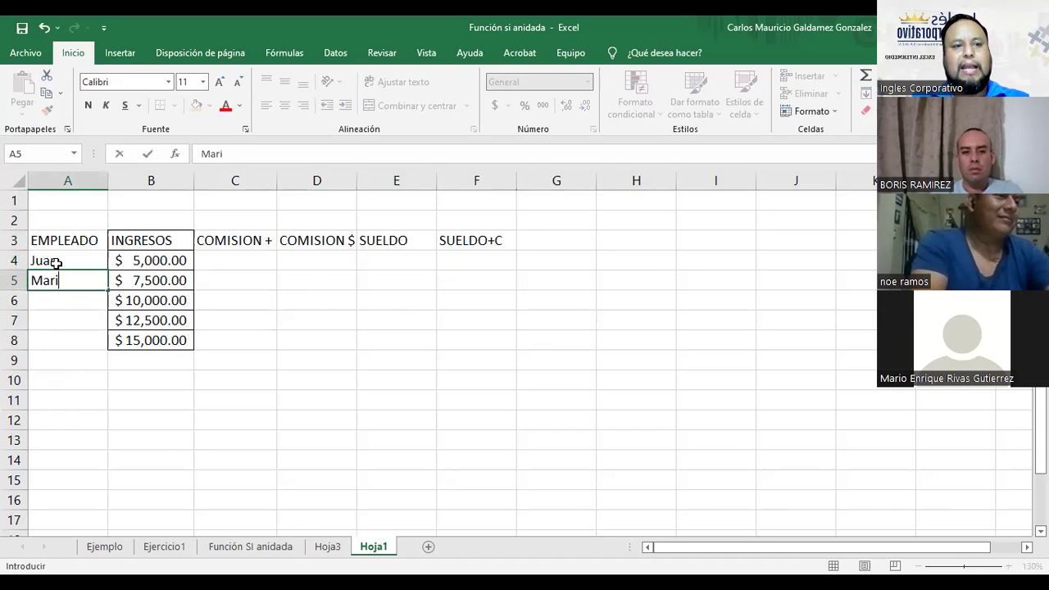
type("a")
key("Return")
type("Pedro")
key("Return")
type("Juan")
key("BackSpace")
key("BackSpace")
key("BackSpace")
type("ose")
key("Return")
type("Miguel")
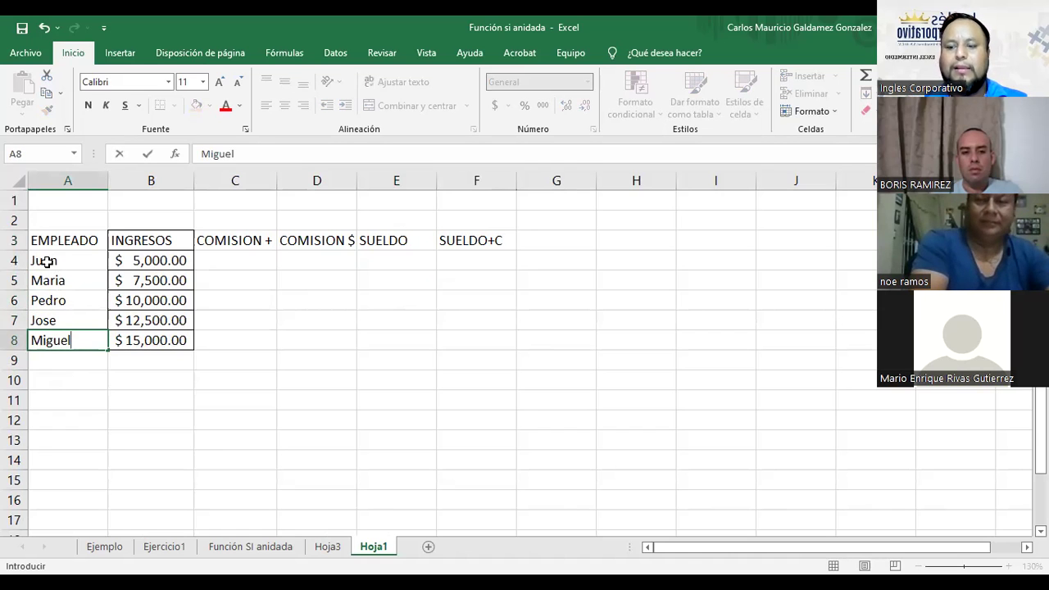
key("Tab")
key("Tab")
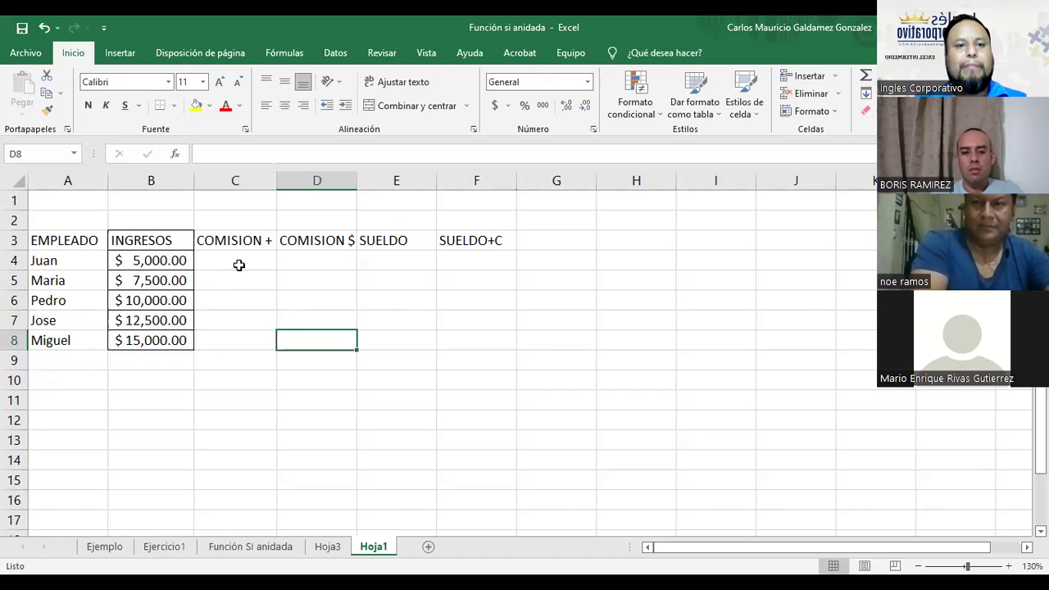
left_click(237, 262)
left_click_drag(144, 260, 145, 344)
key("ctrl+v")
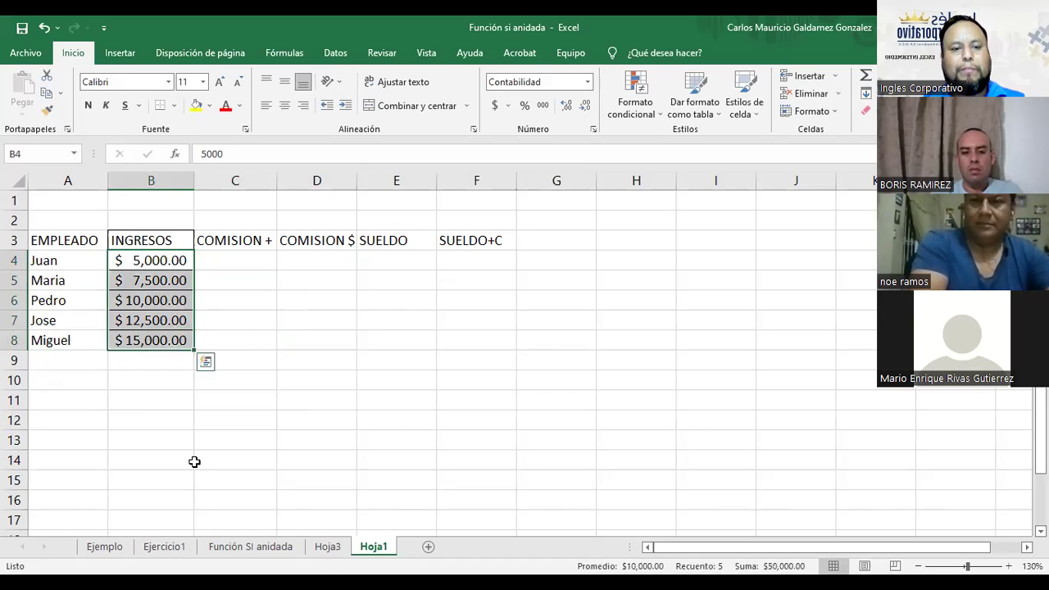
Step: Copy the Tabla por ingresos %-$ from the Ejercicio1 sheet to cell H3 of Hoja1
left_click(161, 546)
left_click_drag(627, 207, 647, 349)
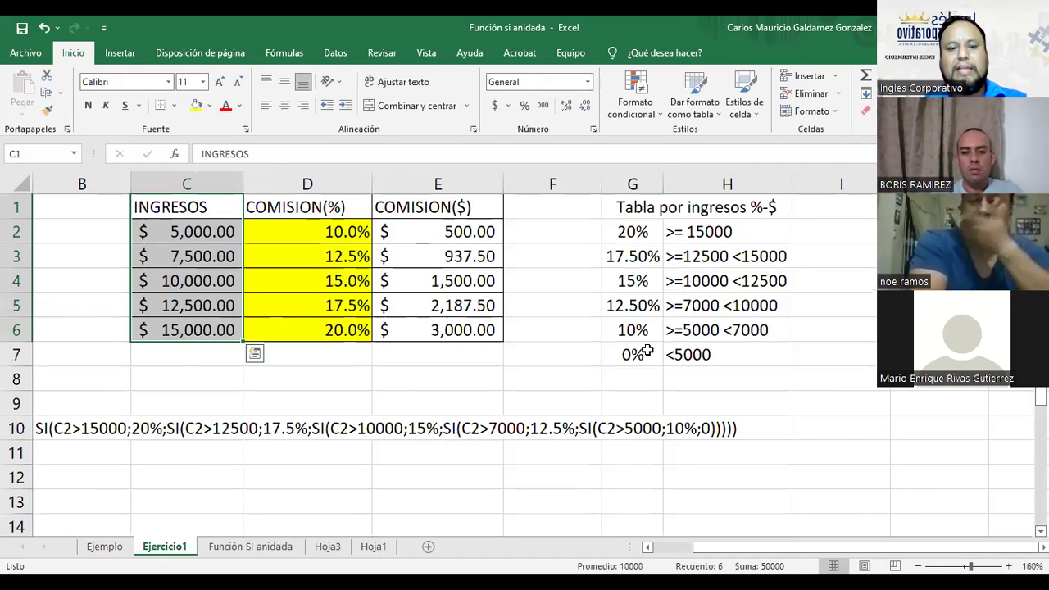
key("ctrl+c")
left_click(368, 550)
left_click(663, 243)
key("ctrl+v")
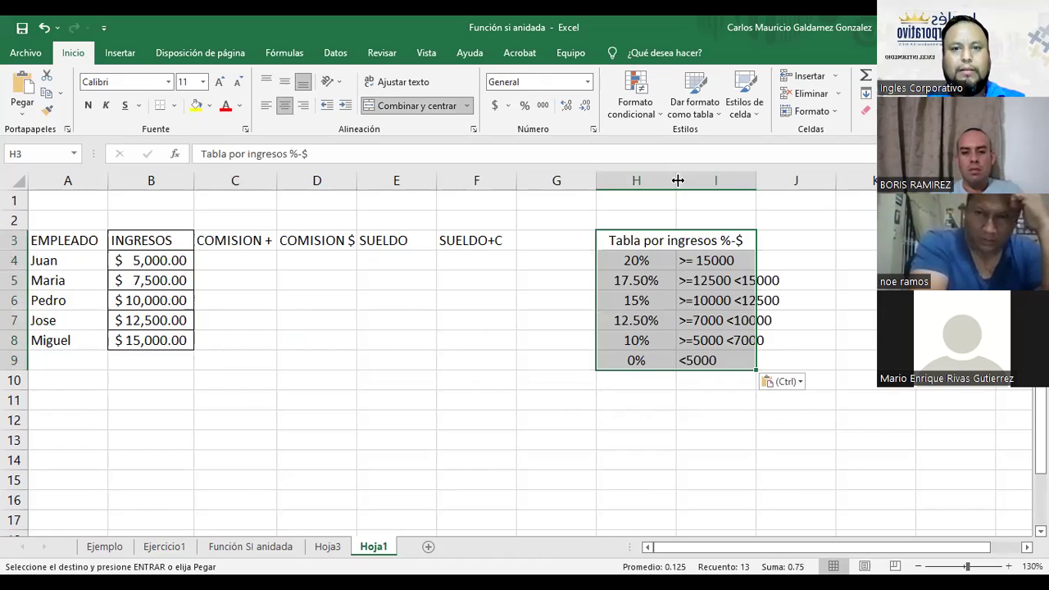
Step: Clear the income values in B4:B8, keeping the INGRESOS header
left_click_drag(152, 261, 156, 350)
key("shift+Up")
key("Delete")
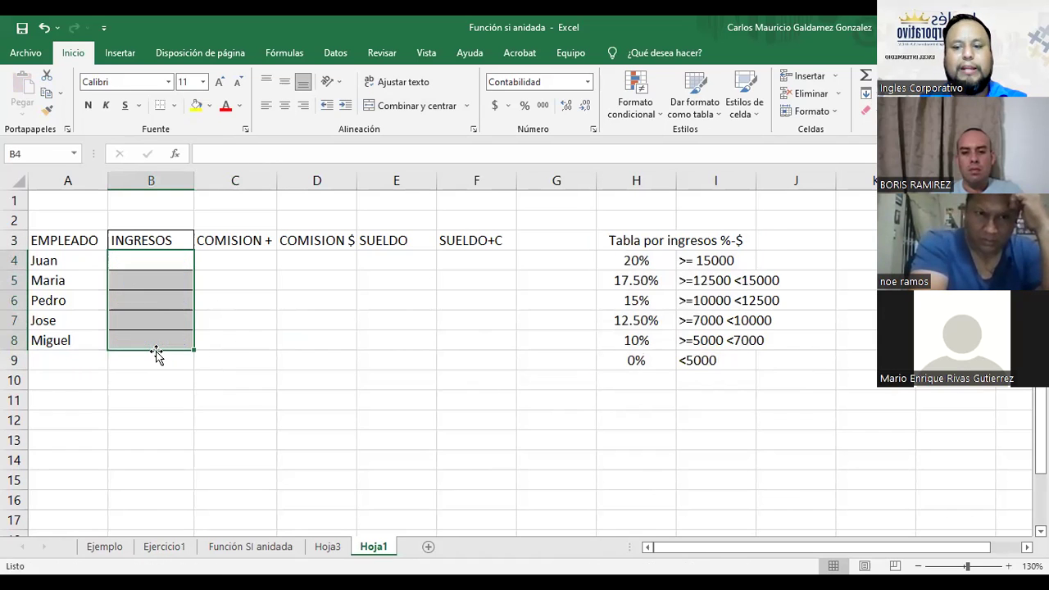
left_click(376, 256)
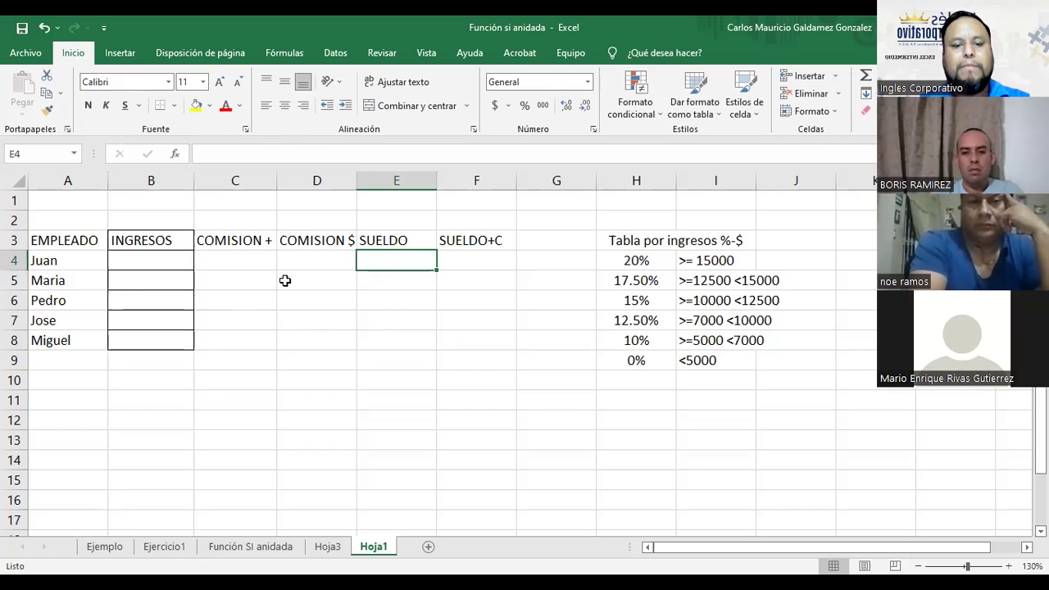
Step: Fill the SUELDO column in E4:E8 with the values 500, 450, 387, 408 and 405
type("500")
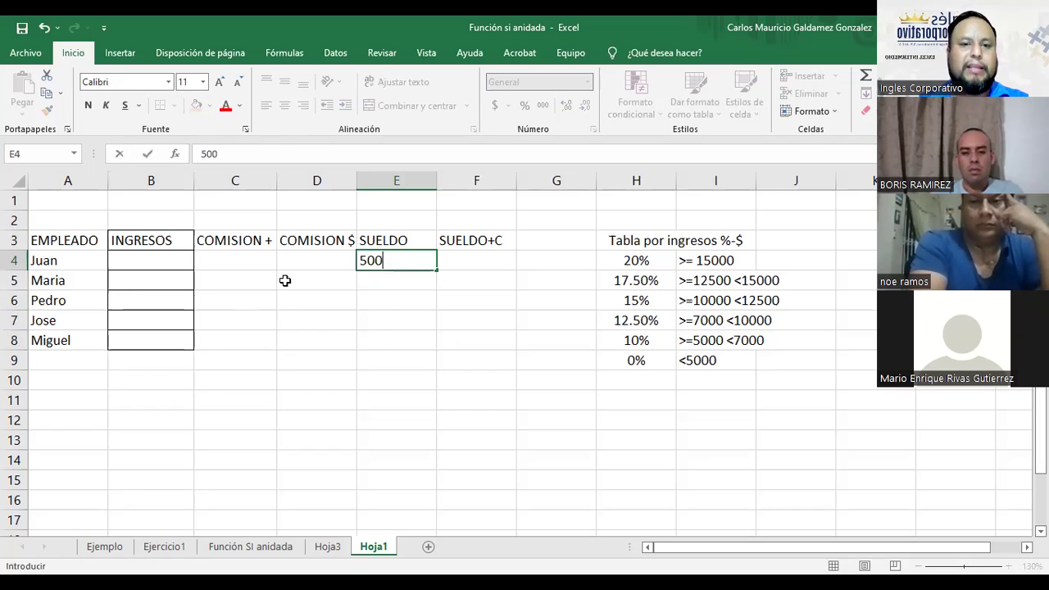
key("Return")
type("450")
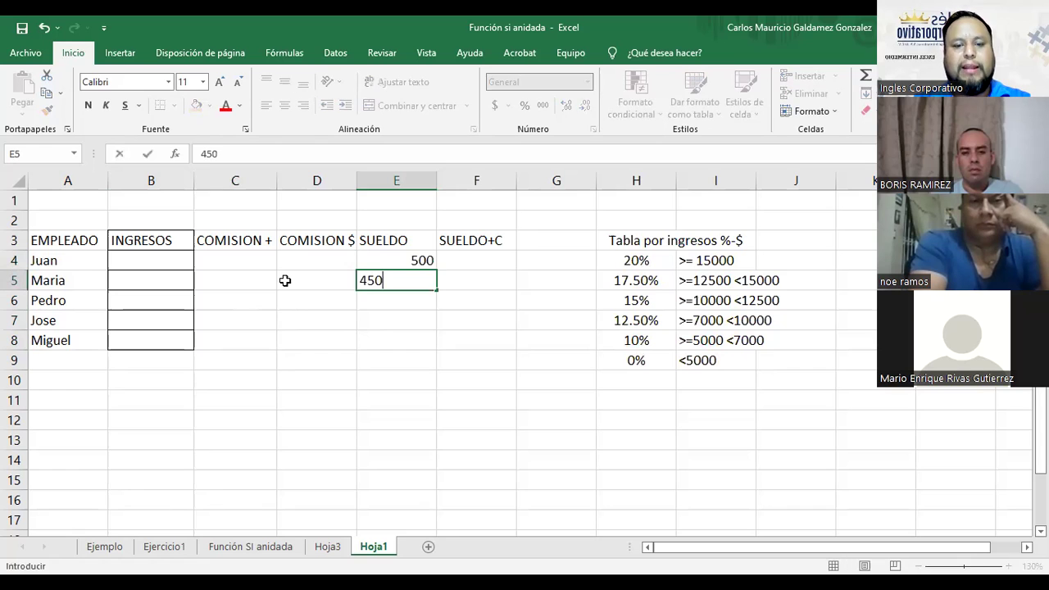
key("Return")
type("6")
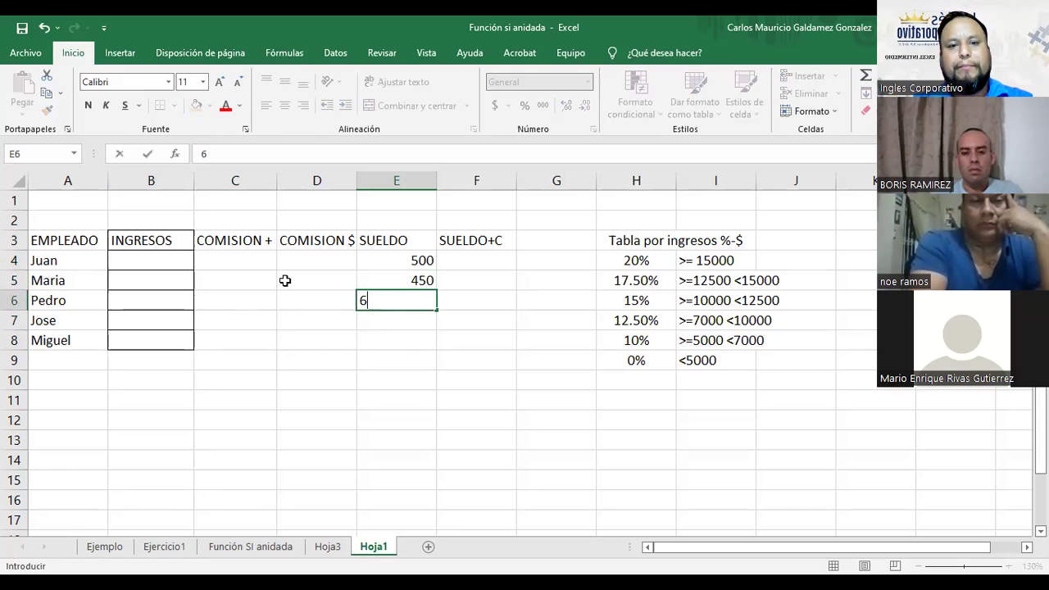
type("387")
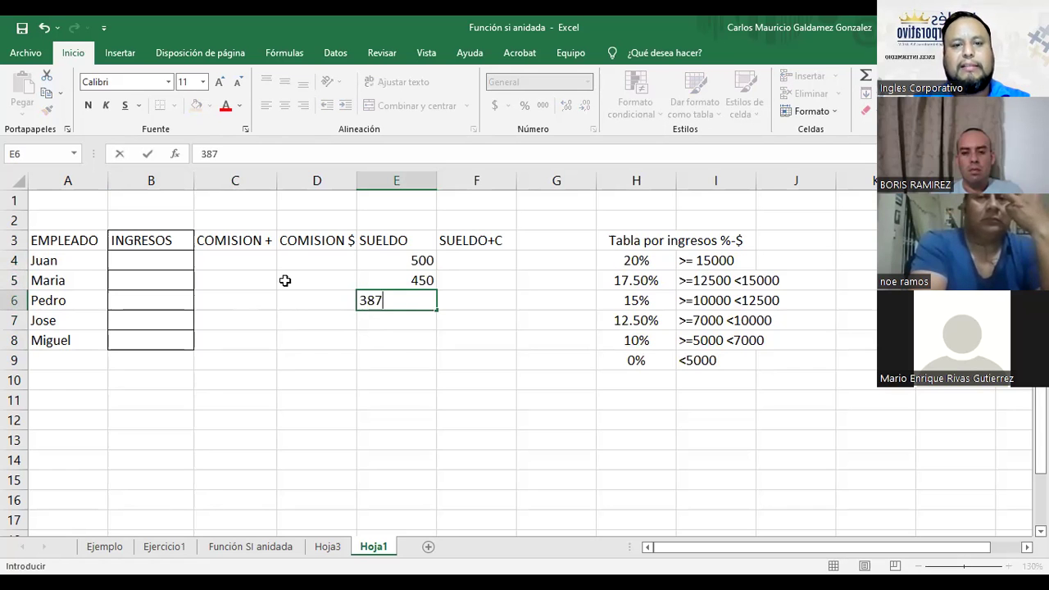
key("Return")
key("F2")
type("408")
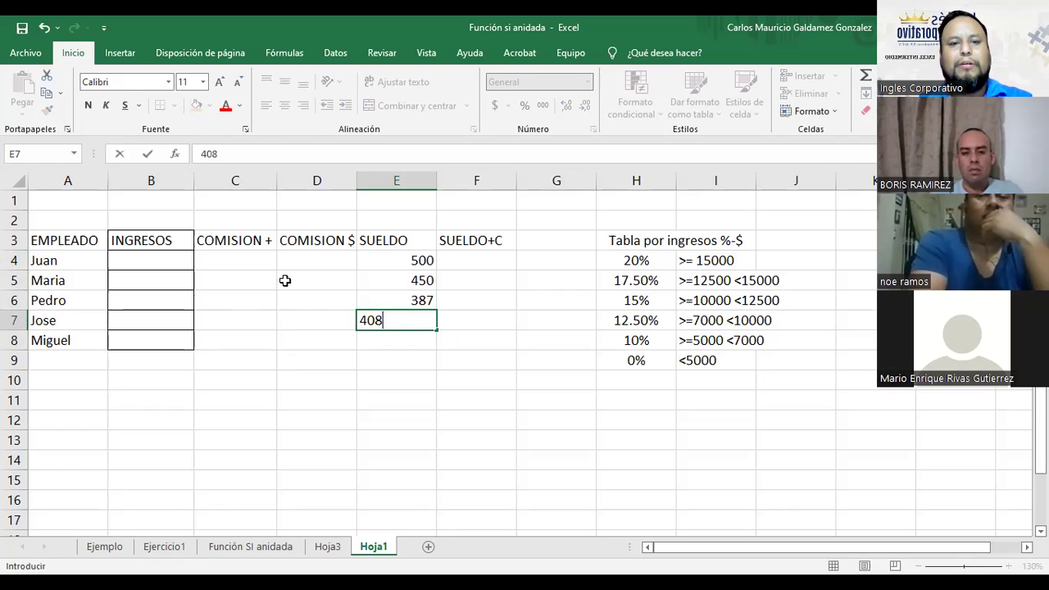
key("Return")
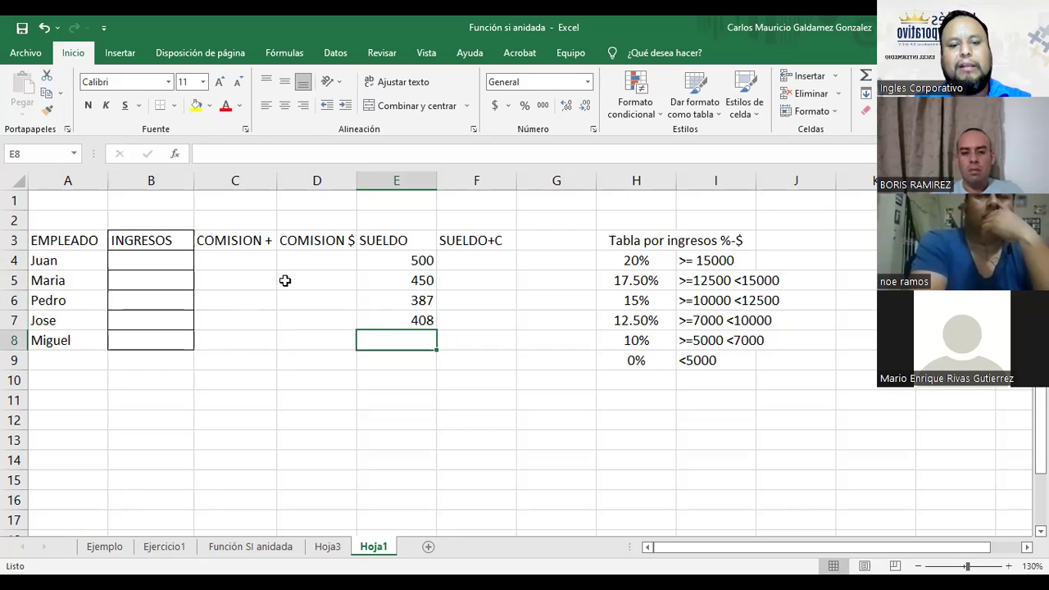
type("405")
key("Return")
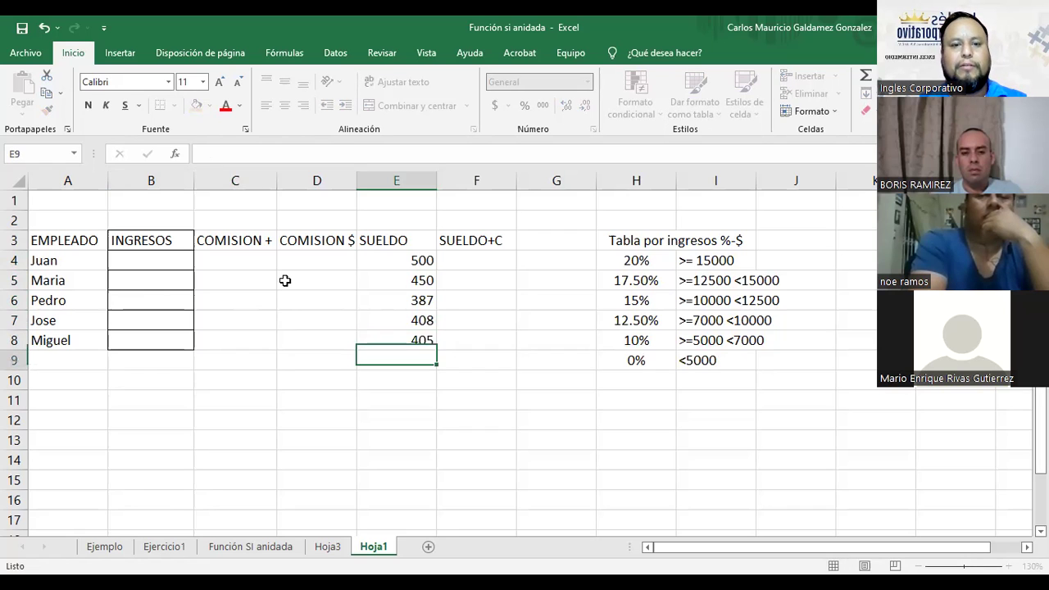
Step: Enter the formula =E4+D4 in F4 to add the first employee's salary and commission
left_click_drag(304, 260, 308, 343)
left_click(388, 262)
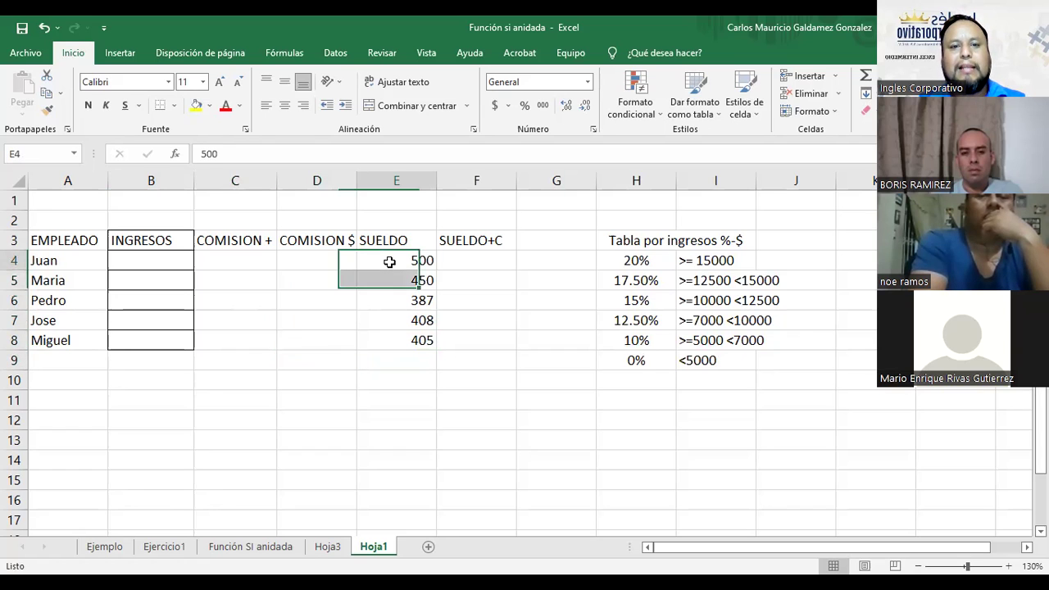
left_click(331, 260)
key("Right")
key("Right")
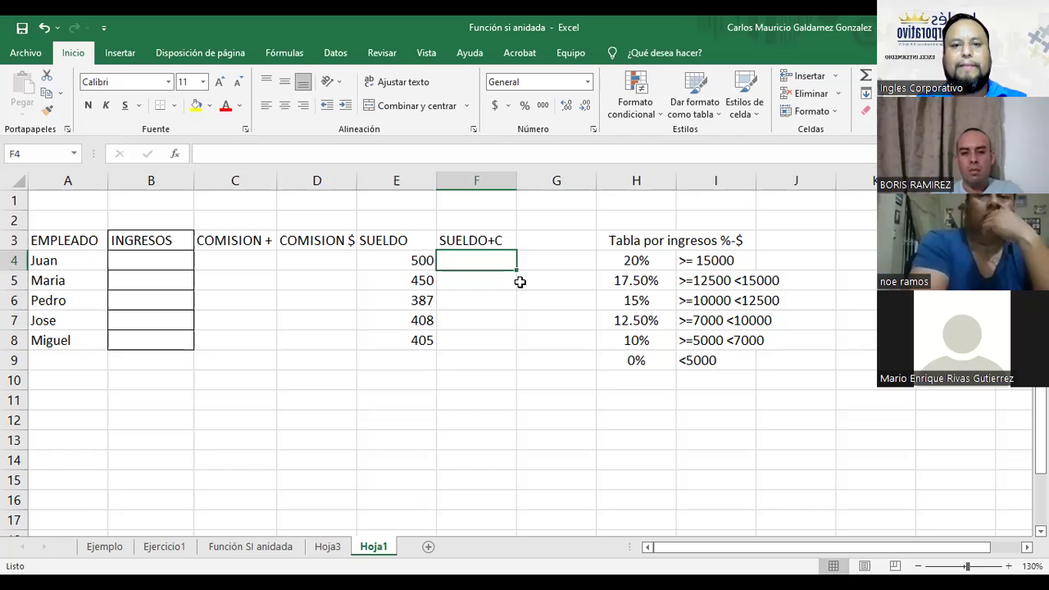
type("=")
key("Left")
type("+")
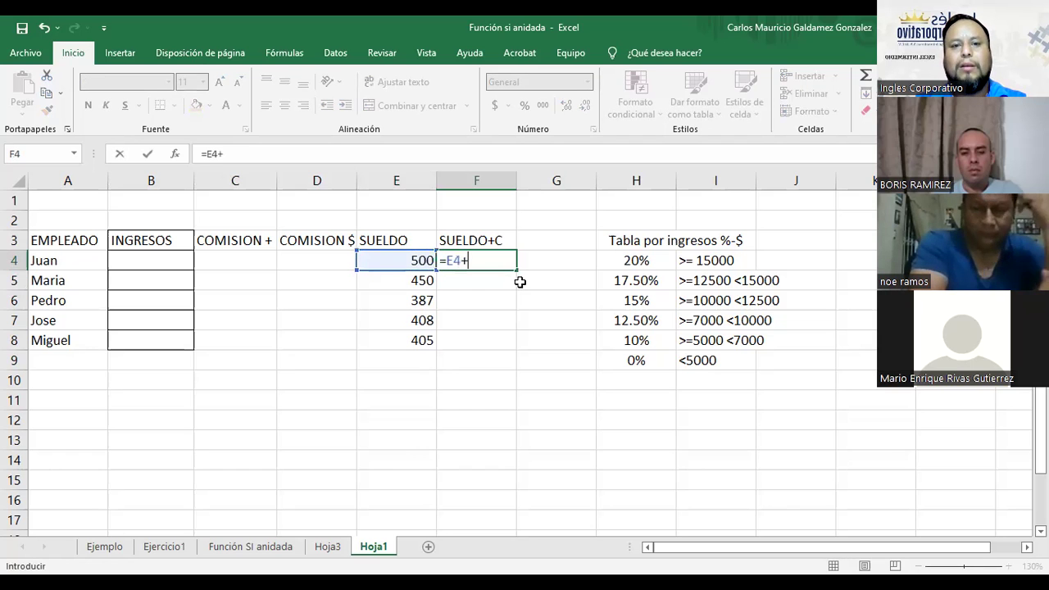
key("Left")
key("Left")
key("Return")
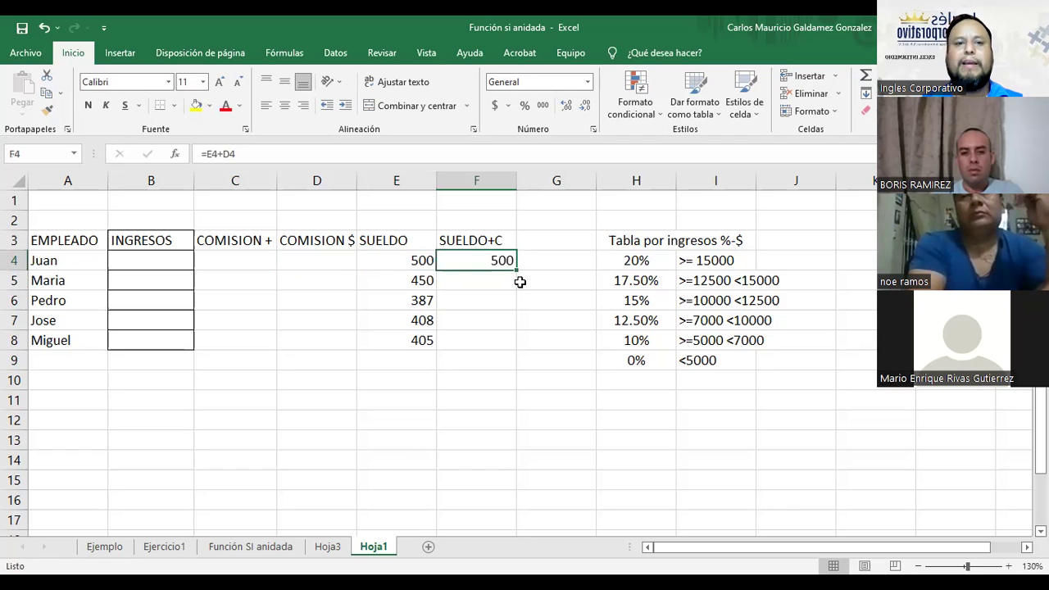
Step: Enter 13000 as the first employee's income in B4
left_click(136, 261)
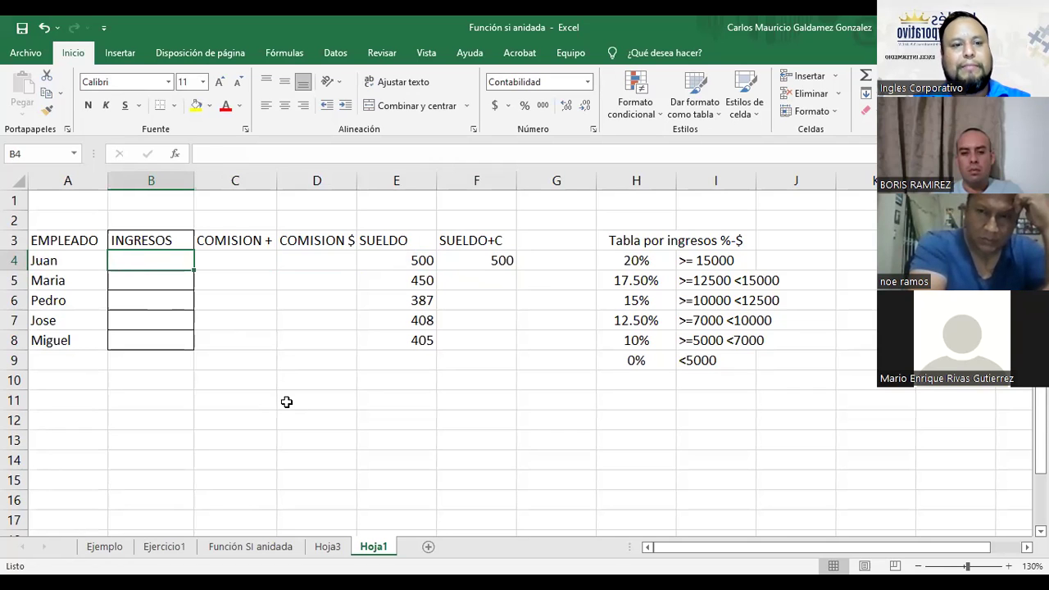
type("13000")
key("Return")
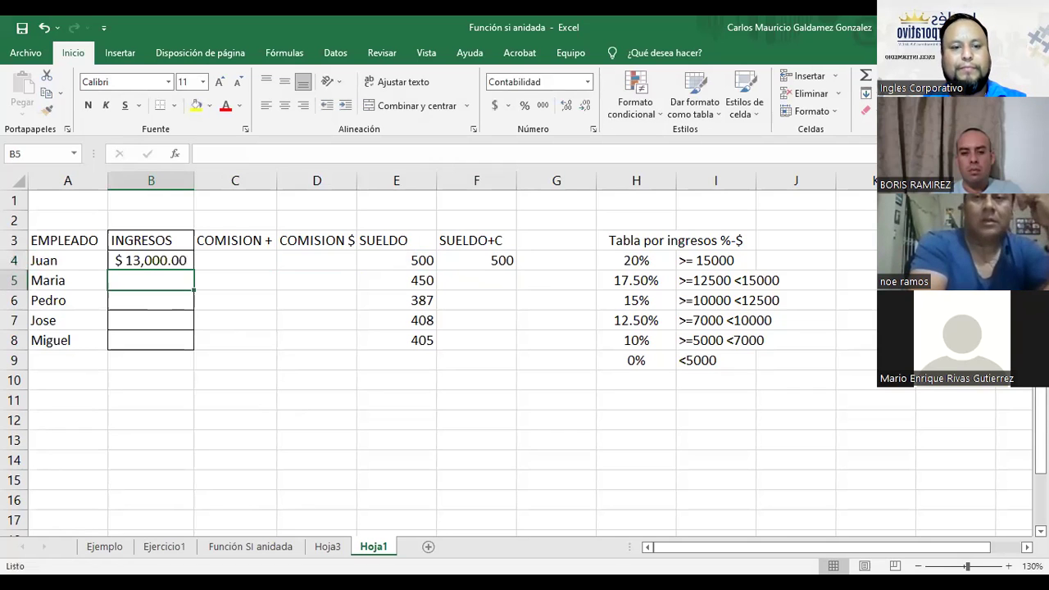
Step: Copy the nested SI commission formula from D2 of the Ejercicio1 sheet into C4 of Hoja1
left_click(161, 552)
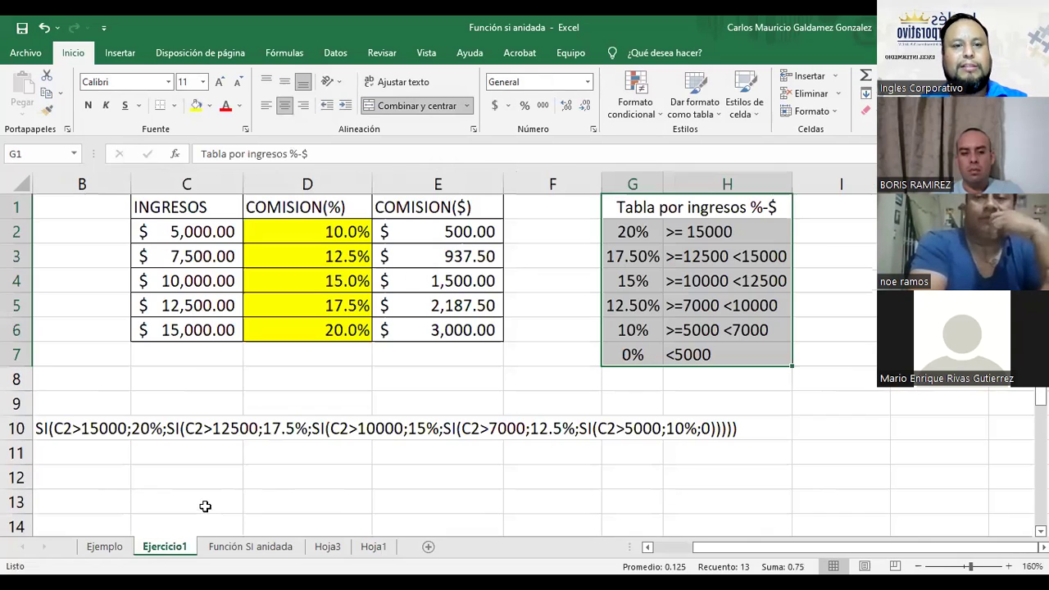
left_click(344, 234)
key("ctrl+c")
left_click(373, 546)
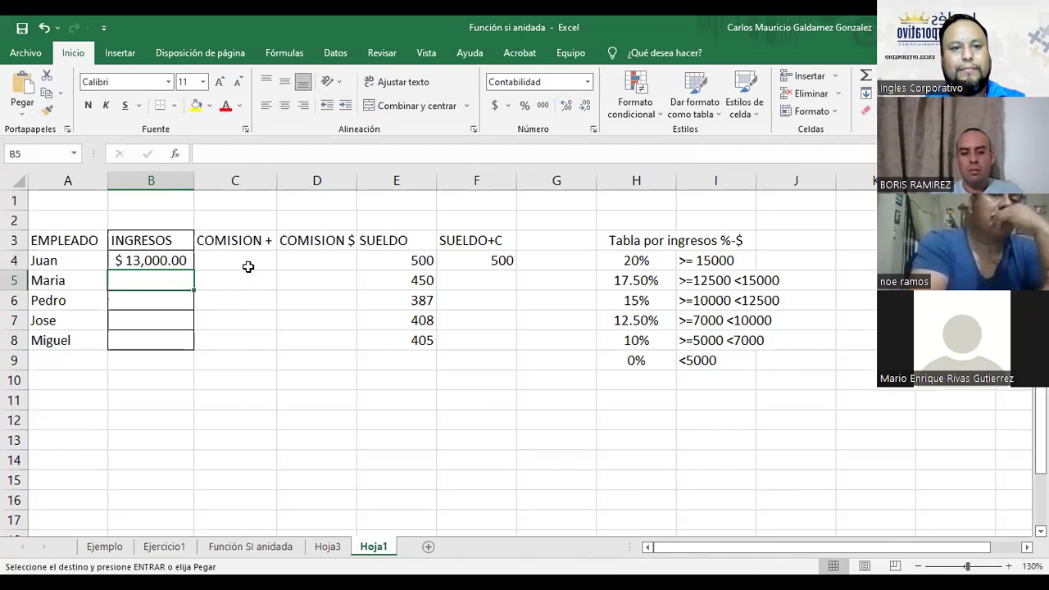
left_click(248, 266)
key("ctrl+v")
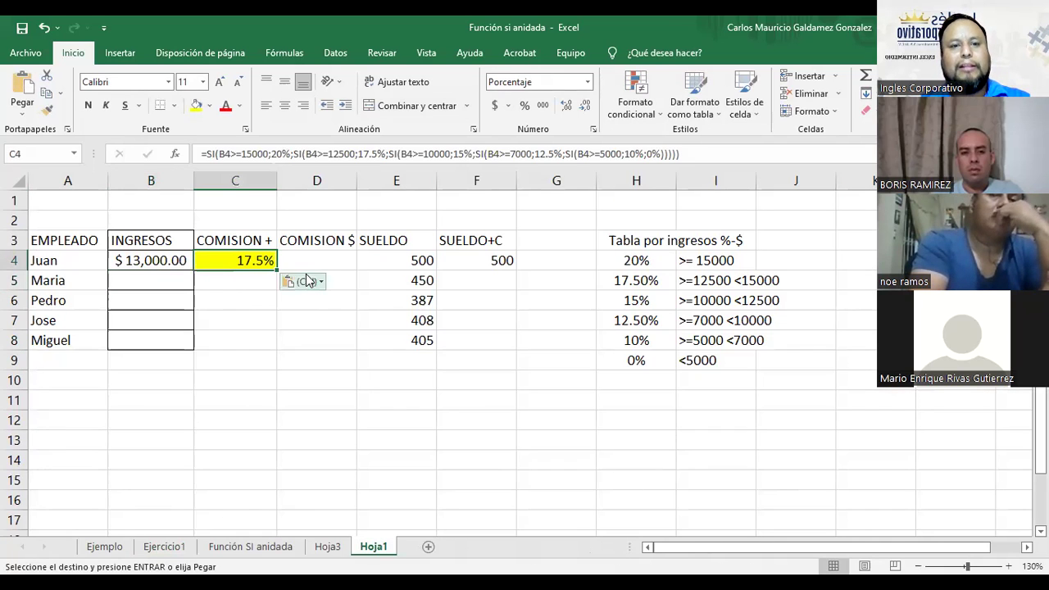
Step: Enter the formula =B4*C4 in D4 to calculate the first employee's commission in dollars
key("Right")
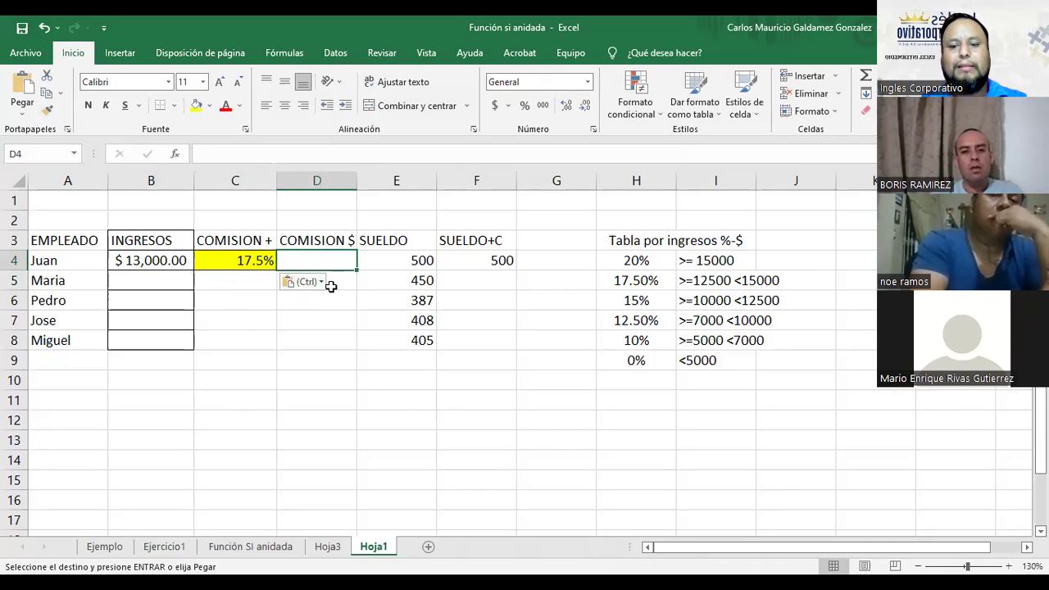
key("Escape")
type("=")
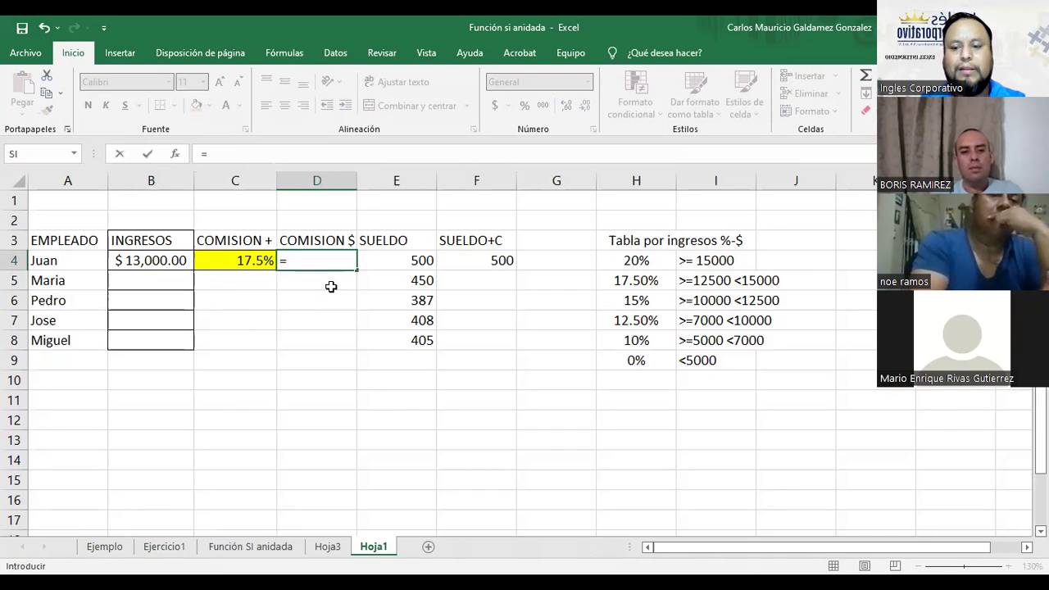
key("Left")
key("Left")
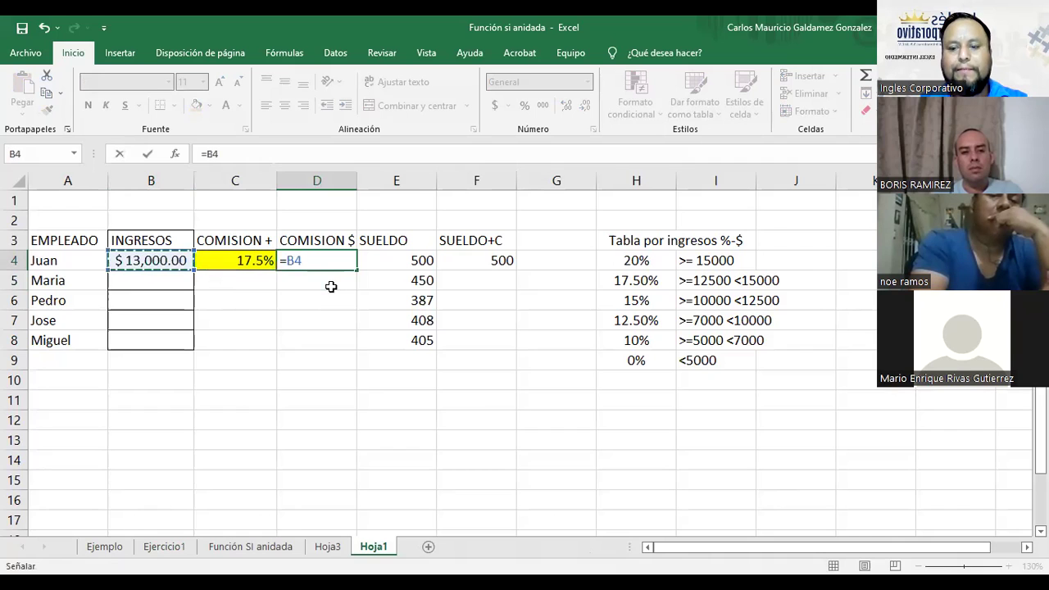
type("*")
key("Left")
key("Return")
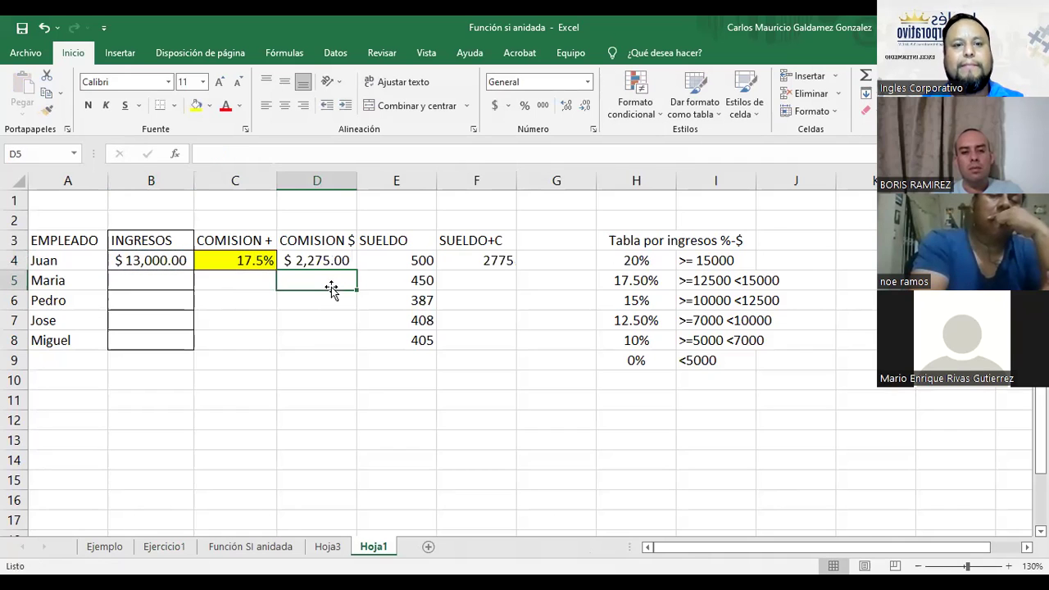
key("Up")
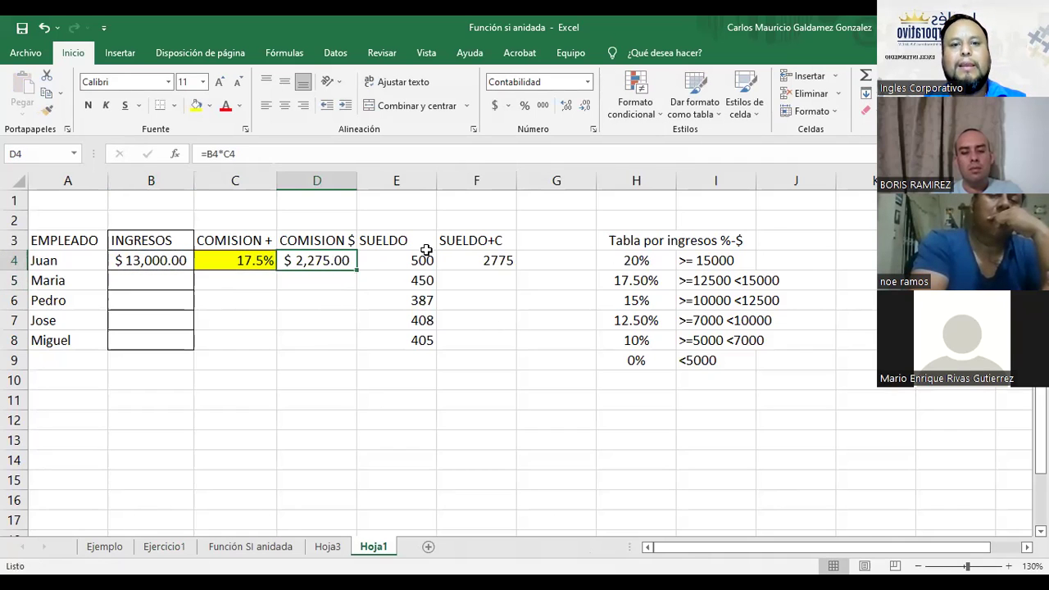
Step: Widen columns D and E slightly and apply the dollar accounting format to E4:E8 and F4:F8
left_click(475, 263)
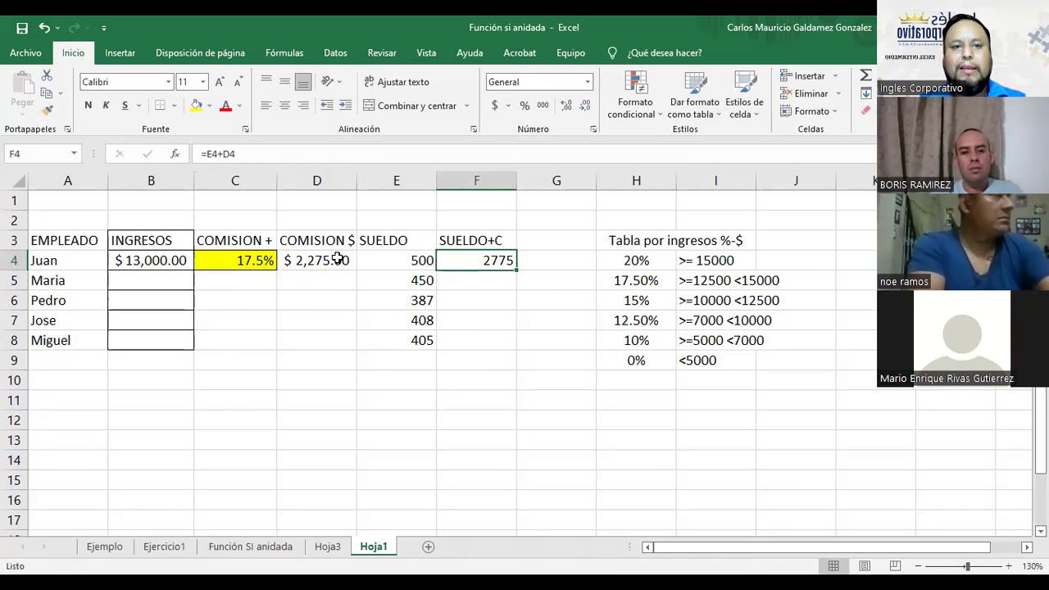
left_click_drag(356, 183, 366, 183)
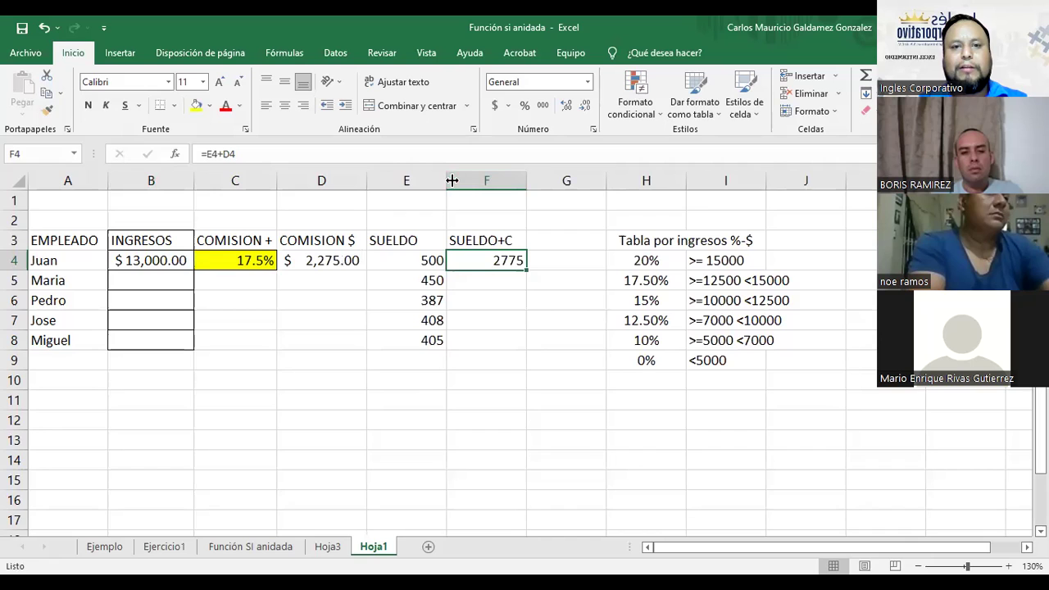
left_click_drag(429, 264, 426, 338)
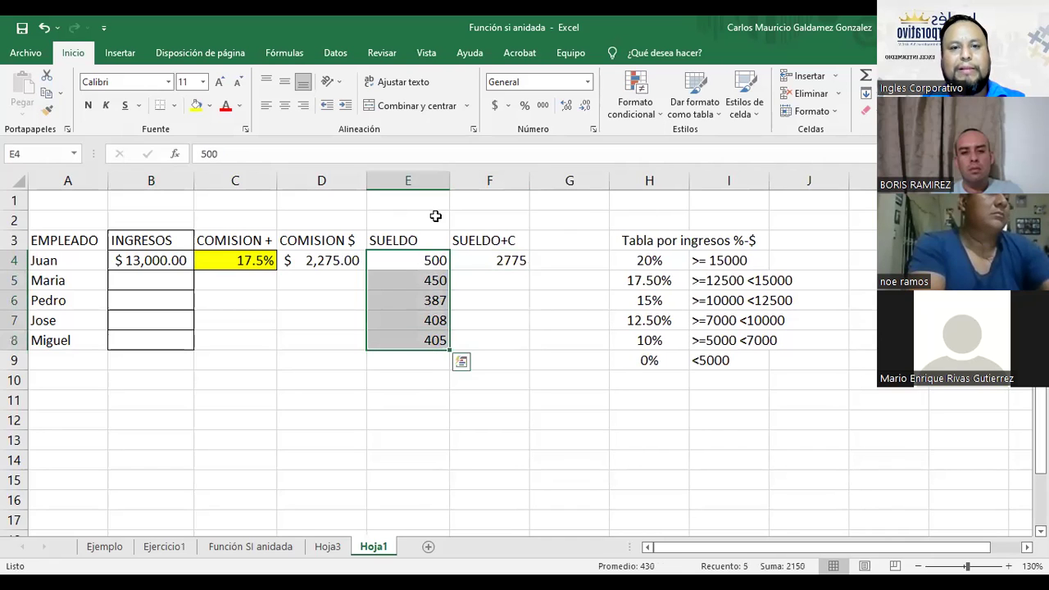
left_click(496, 106)
left_click(488, 259)
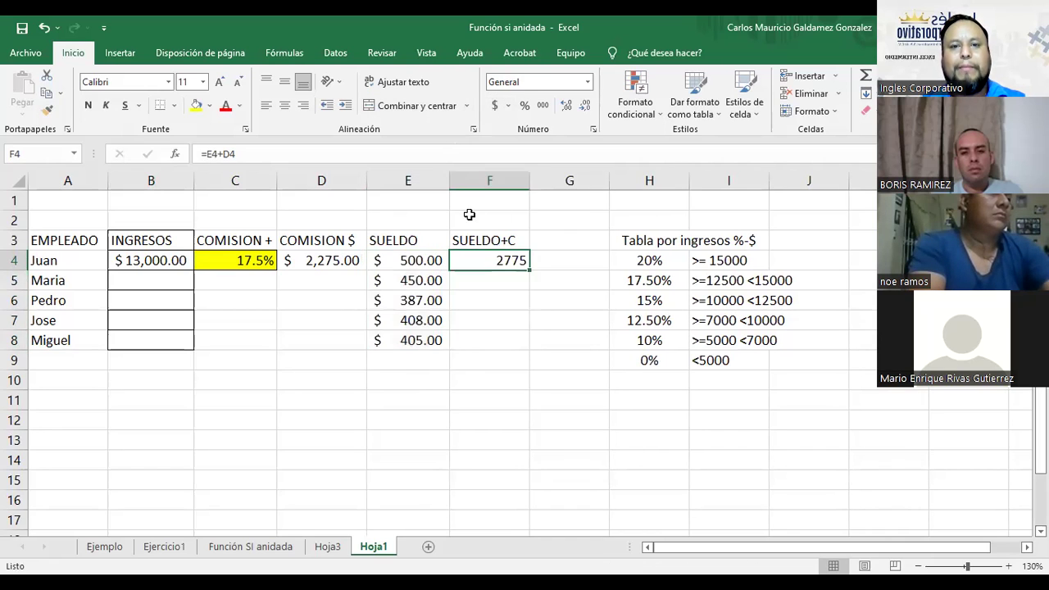
left_click_drag(470, 262, 479, 341)
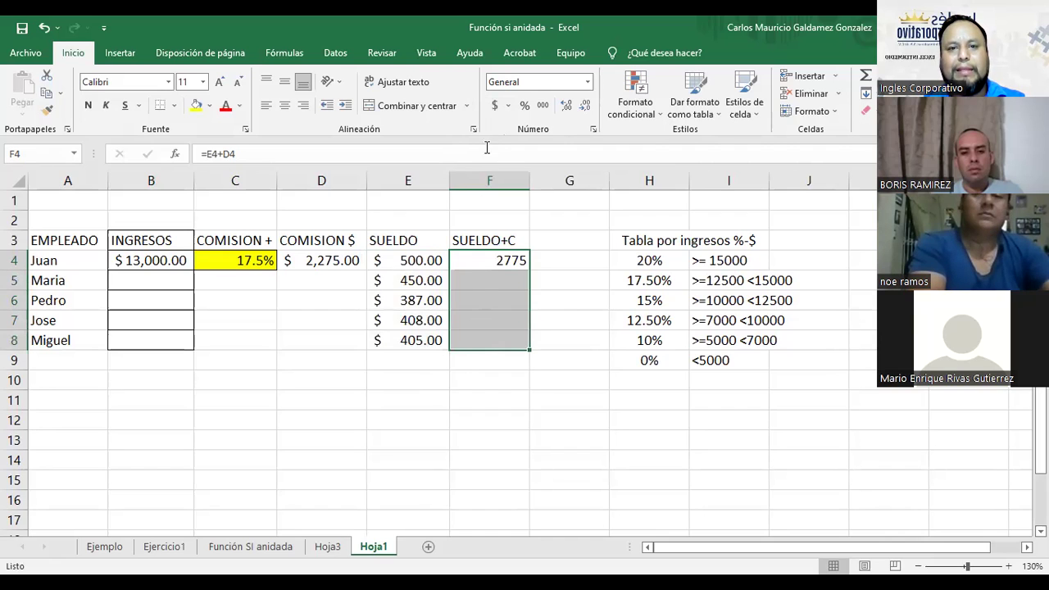
left_click(496, 107)
left_click(99, 283)
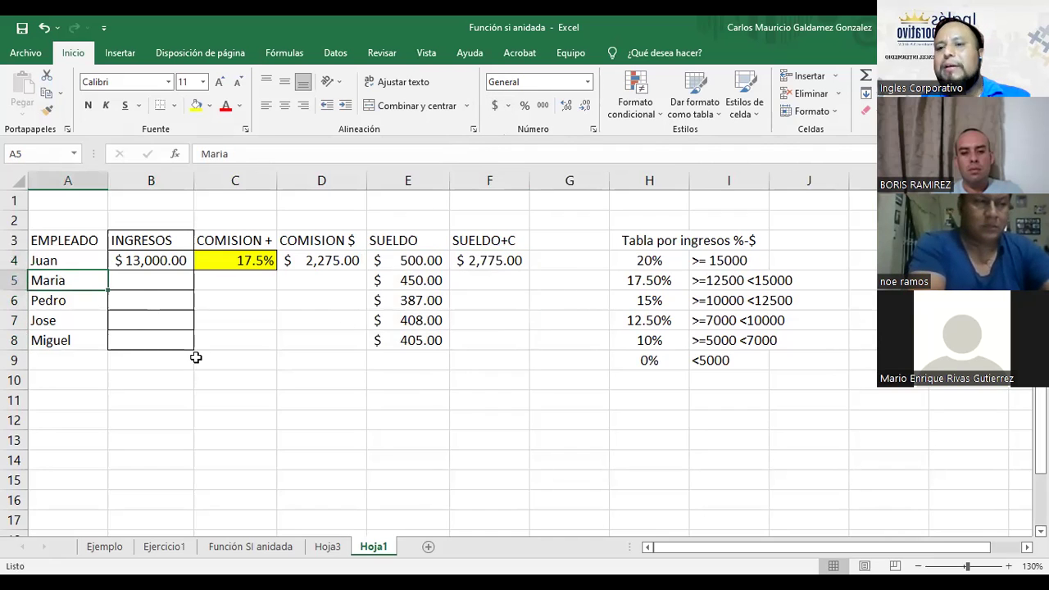
left_click_drag(146, 260, 153, 336)
left_click_drag(421, 260, 416, 339)
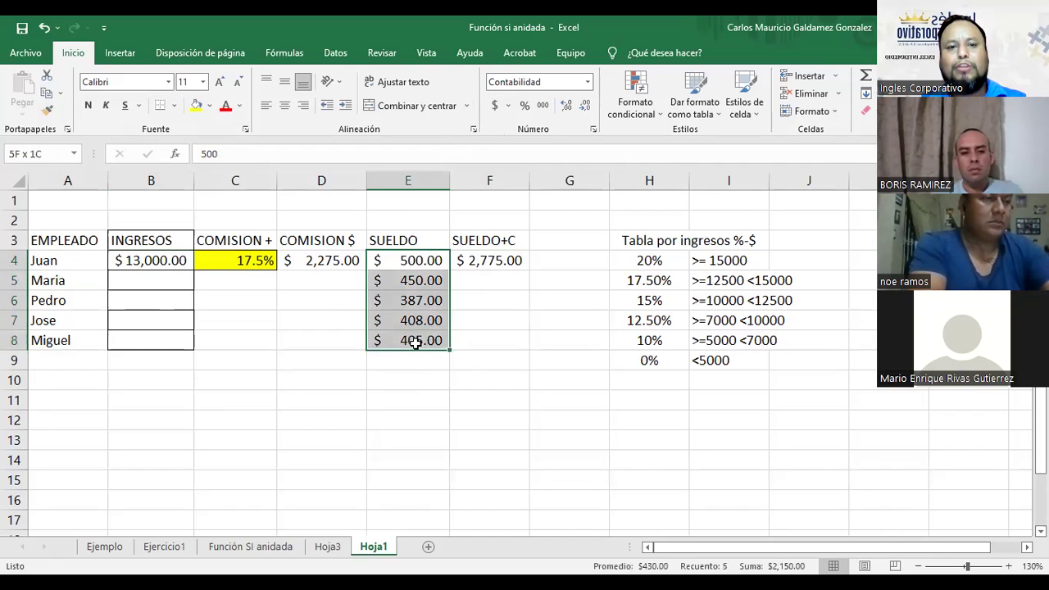
left_click(208, 406)
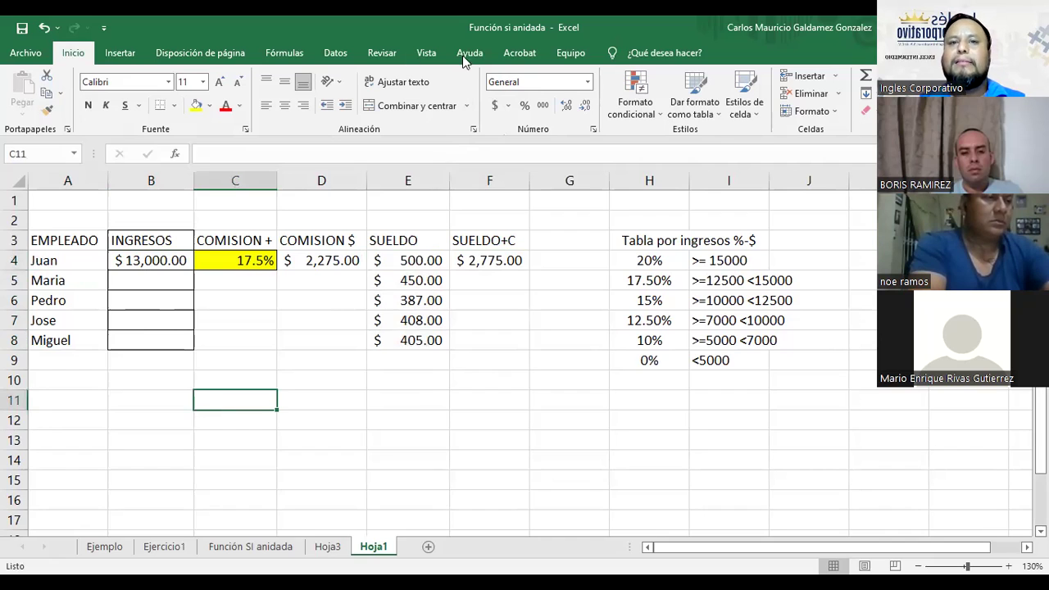